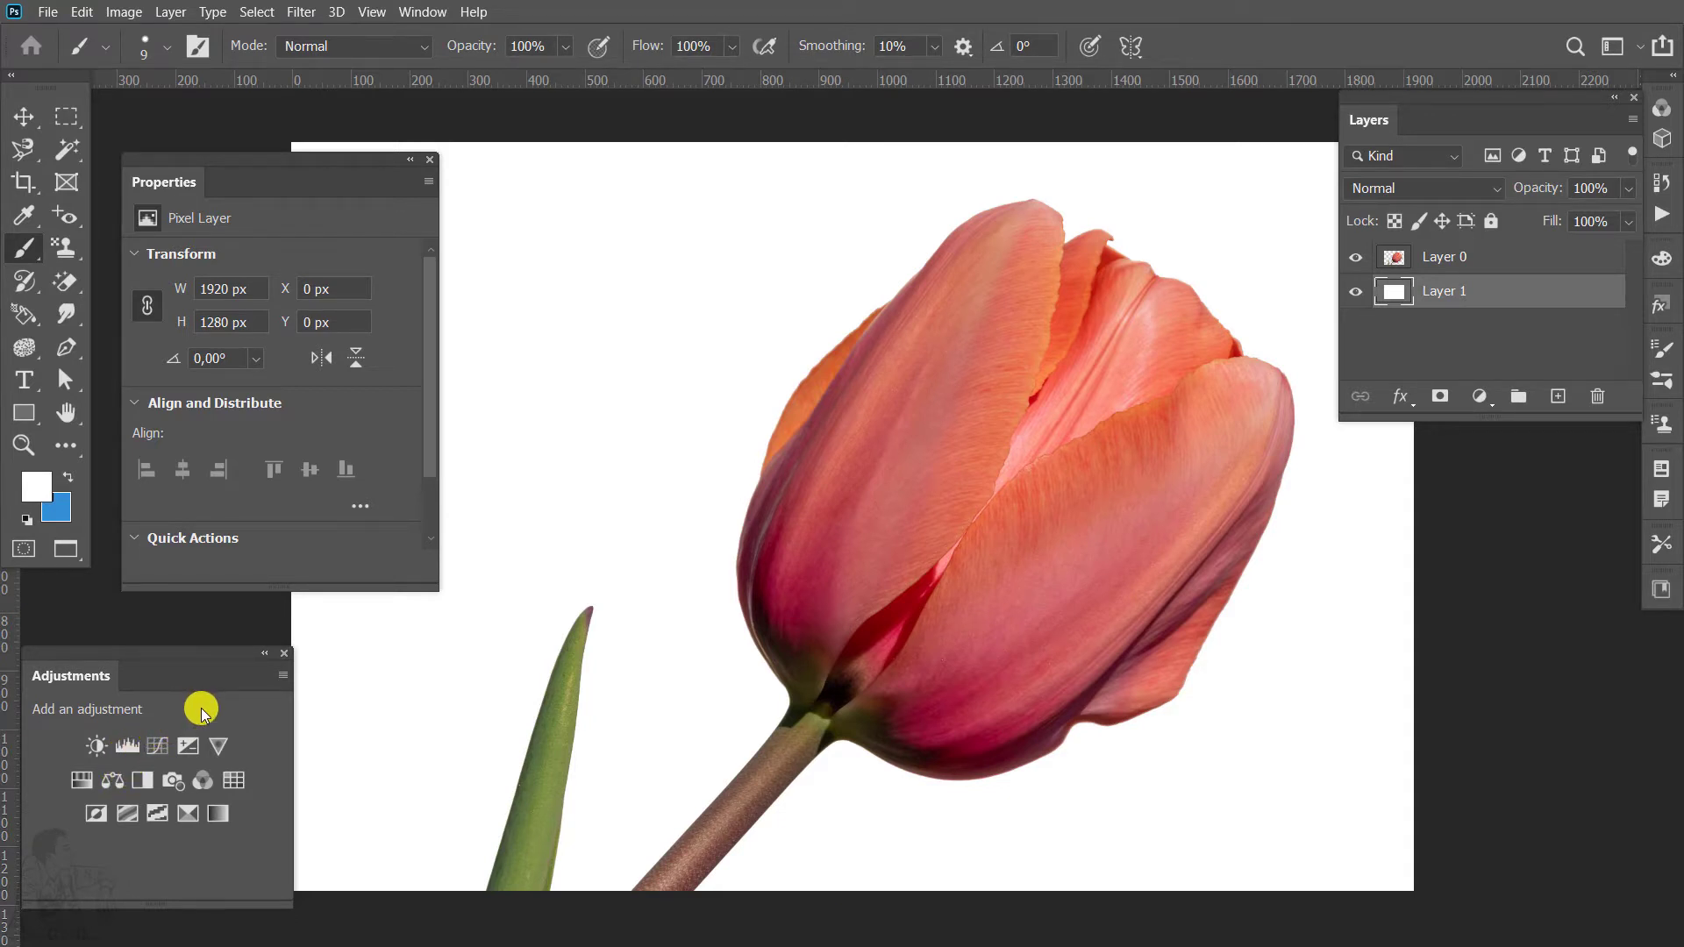
Show the Adjustments panel and add a Color Balance adjustment layer above Layer 0.
click(411, 14)
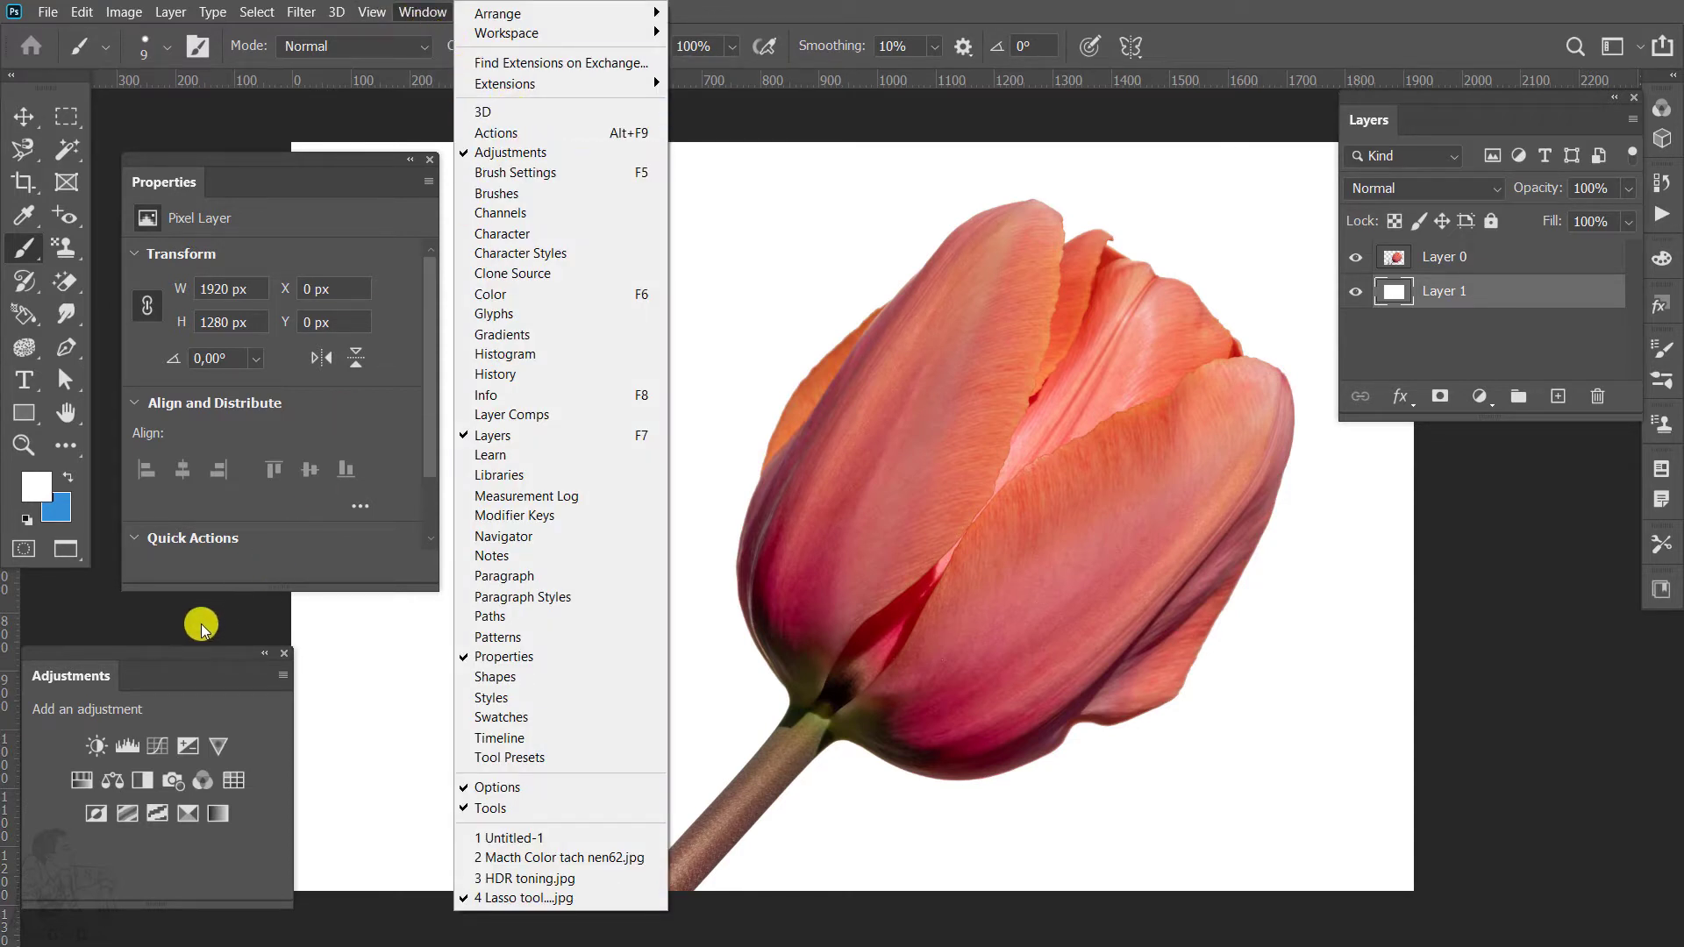
click(176, 692)
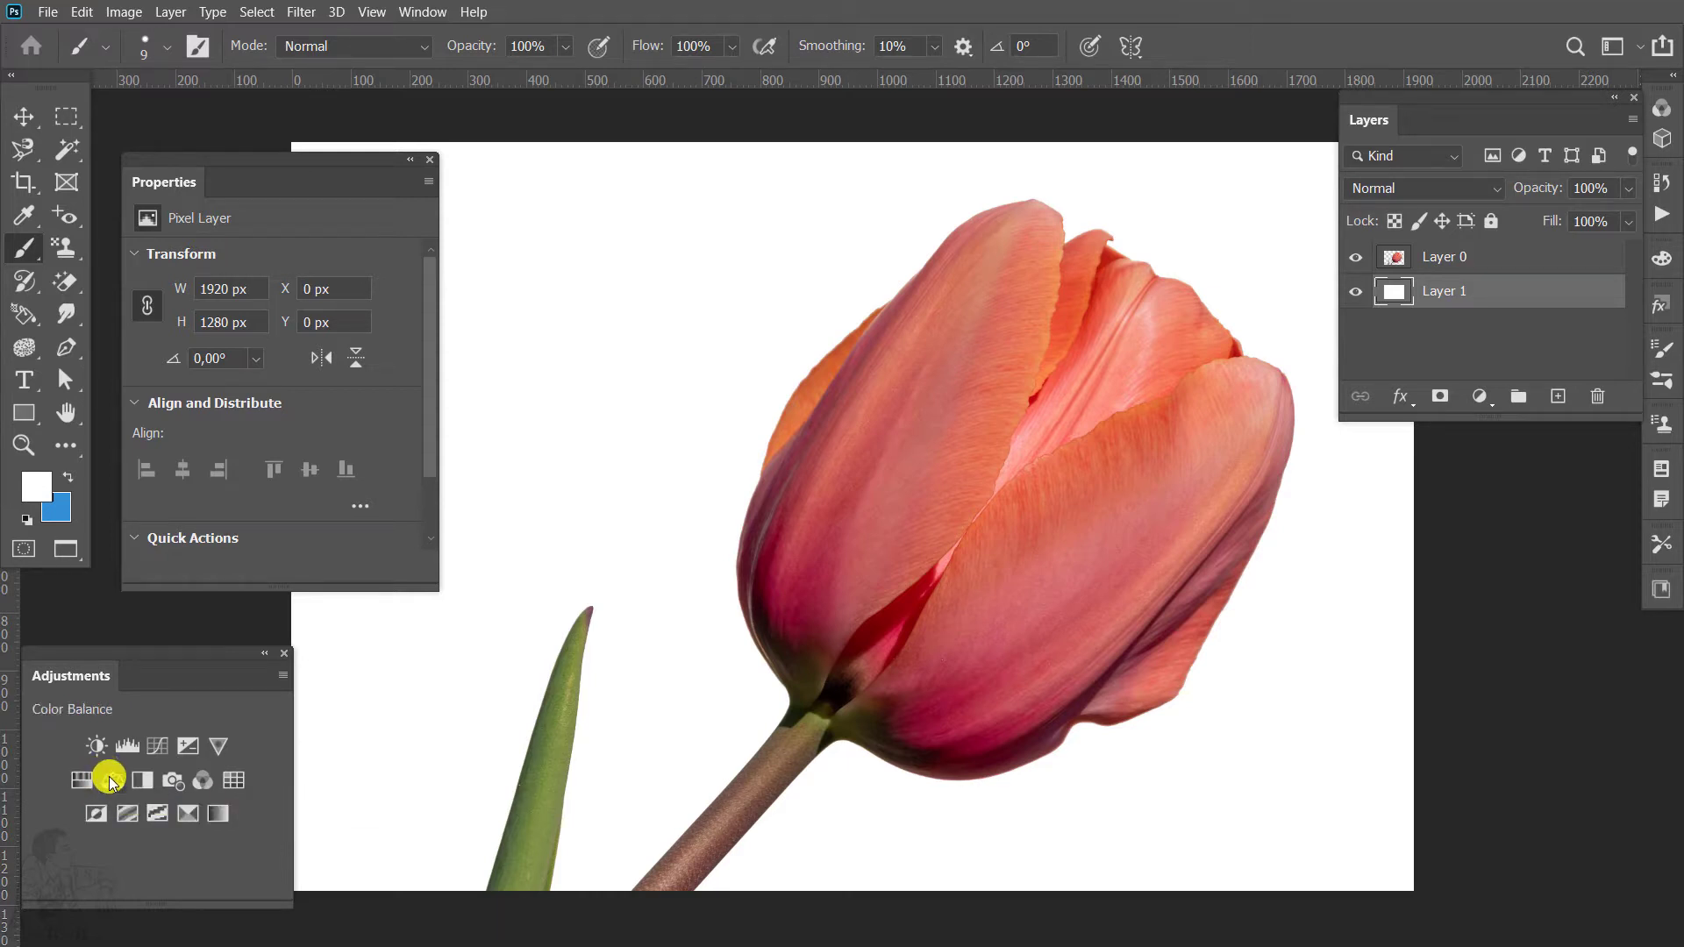
click(1489, 249)
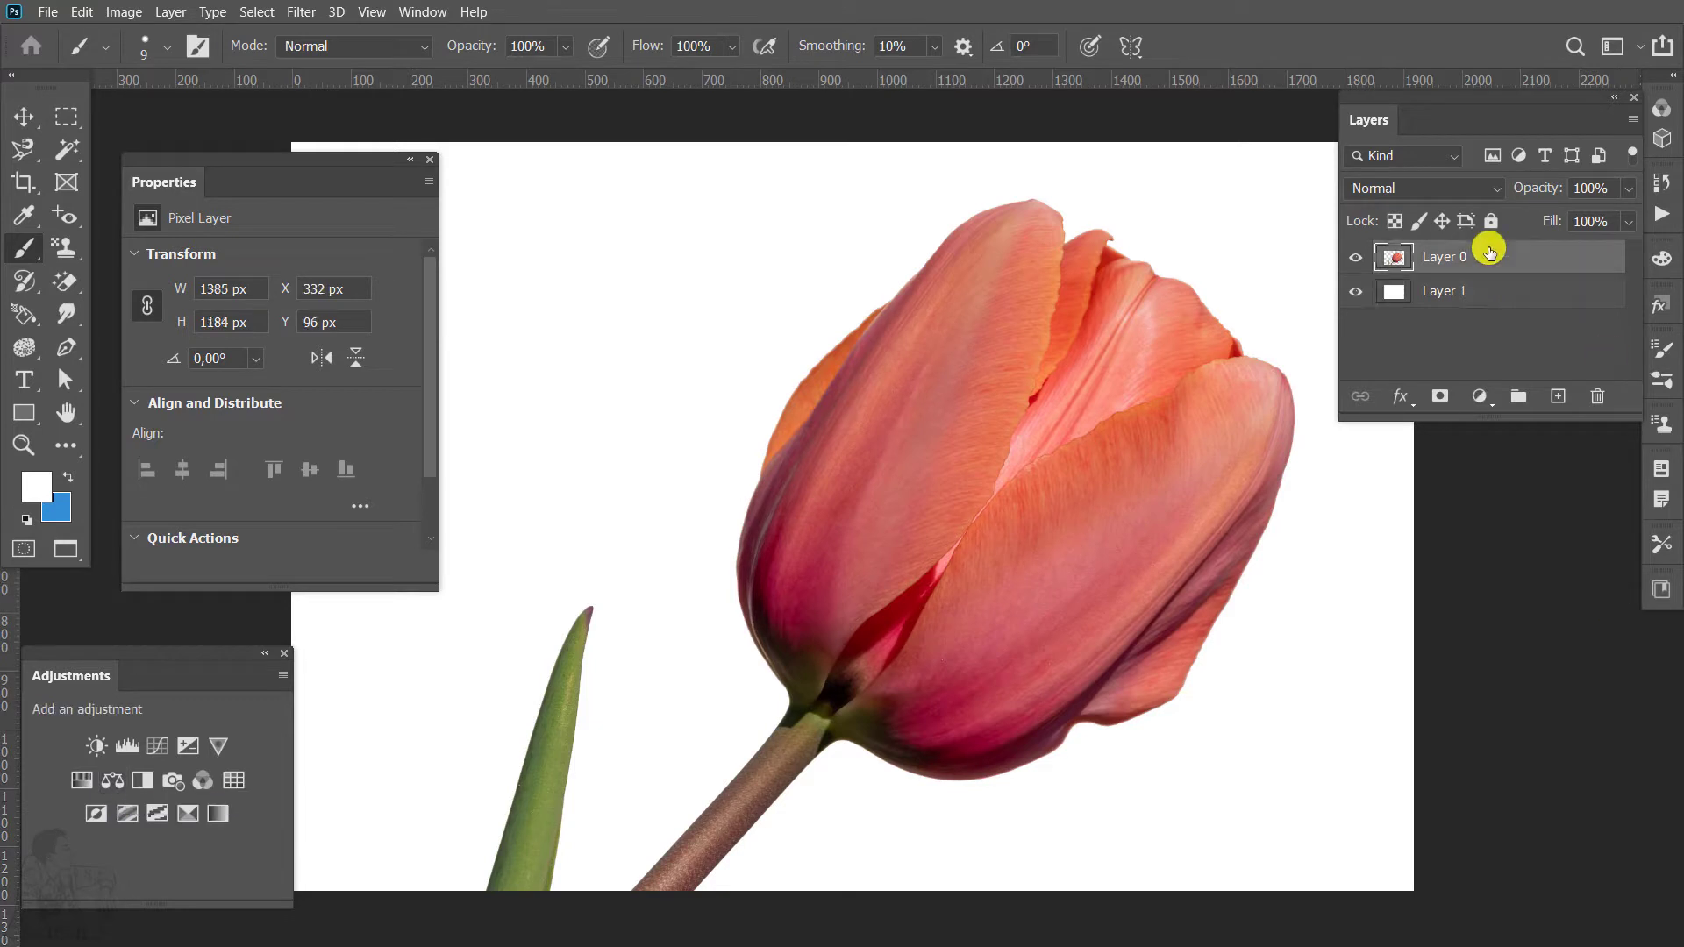
click(115, 781)
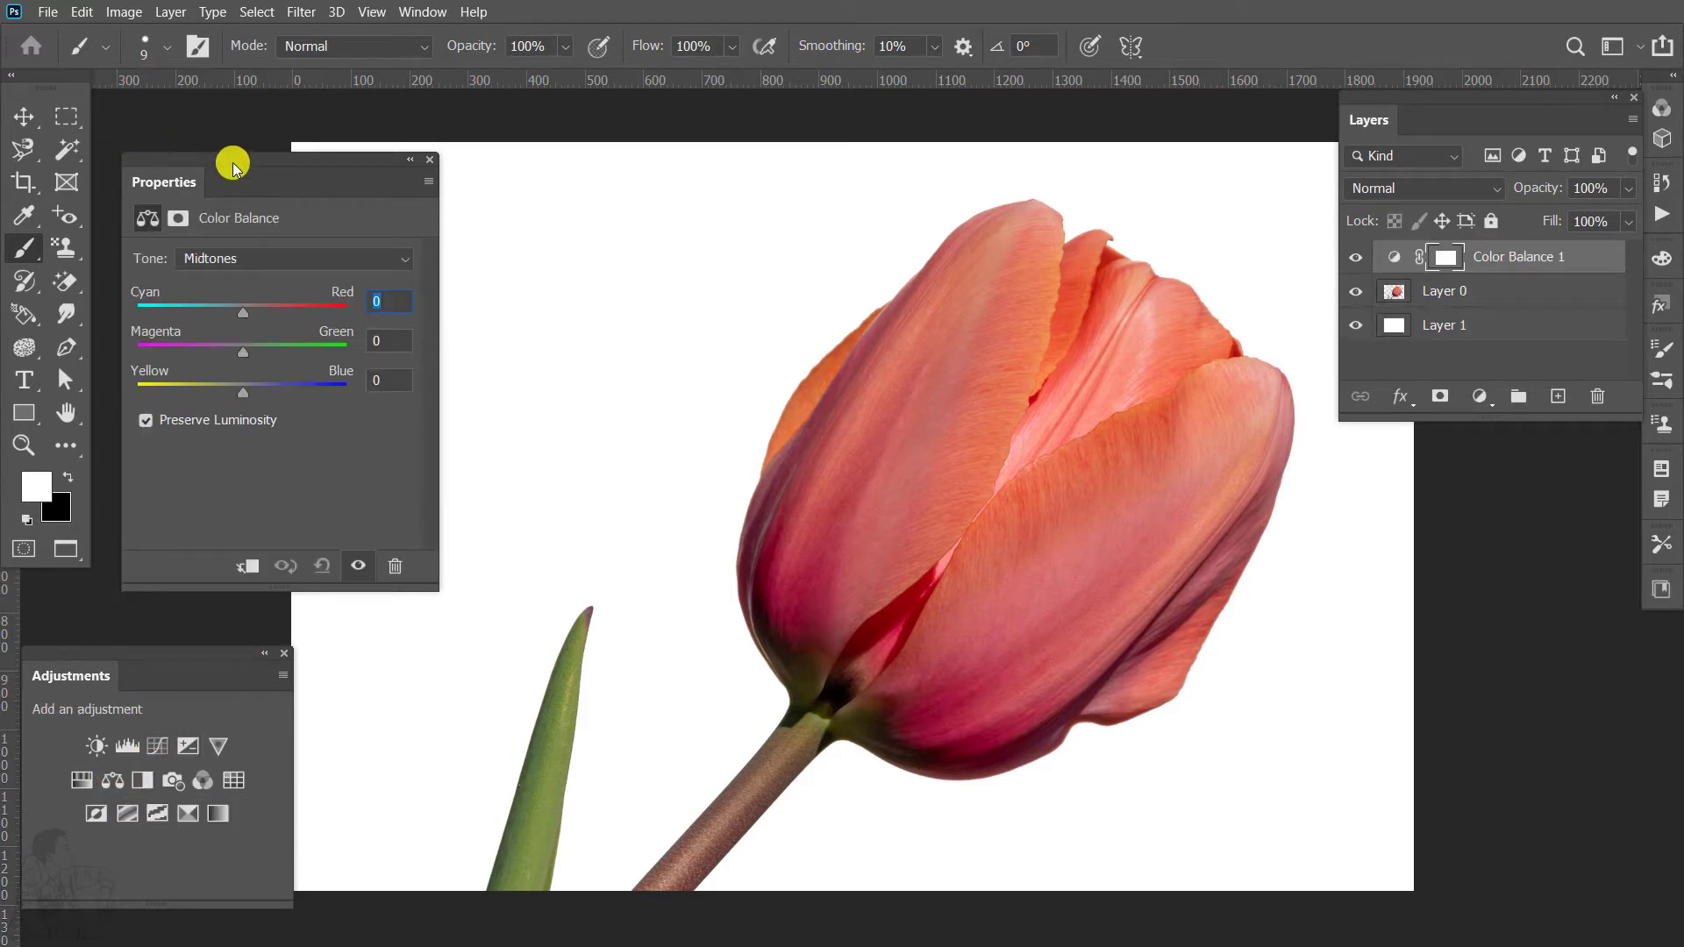
Reposition the Properties panel and nudge the midtones Cyan/Red slider slightly toward cyan.
drag(233, 161, 530, 166)
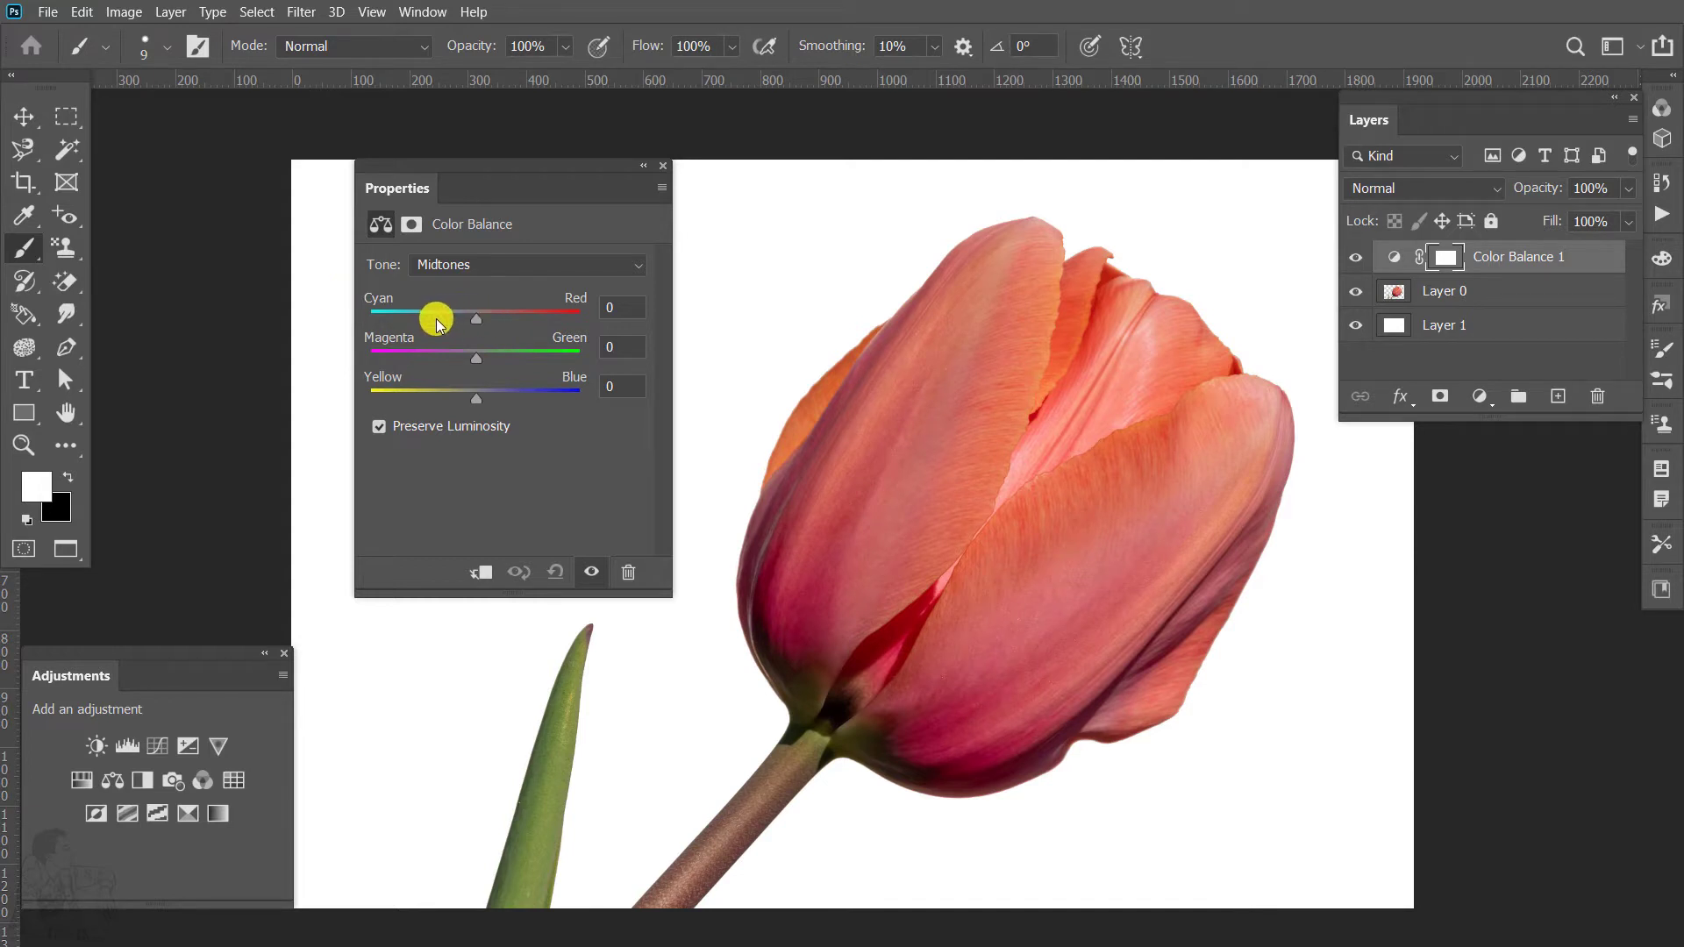
mouse_move(474, 317)
mouse_down()
mouse_move(456, 317)
mouse_move(479, 319)
mouse_up()
click(443, 265)
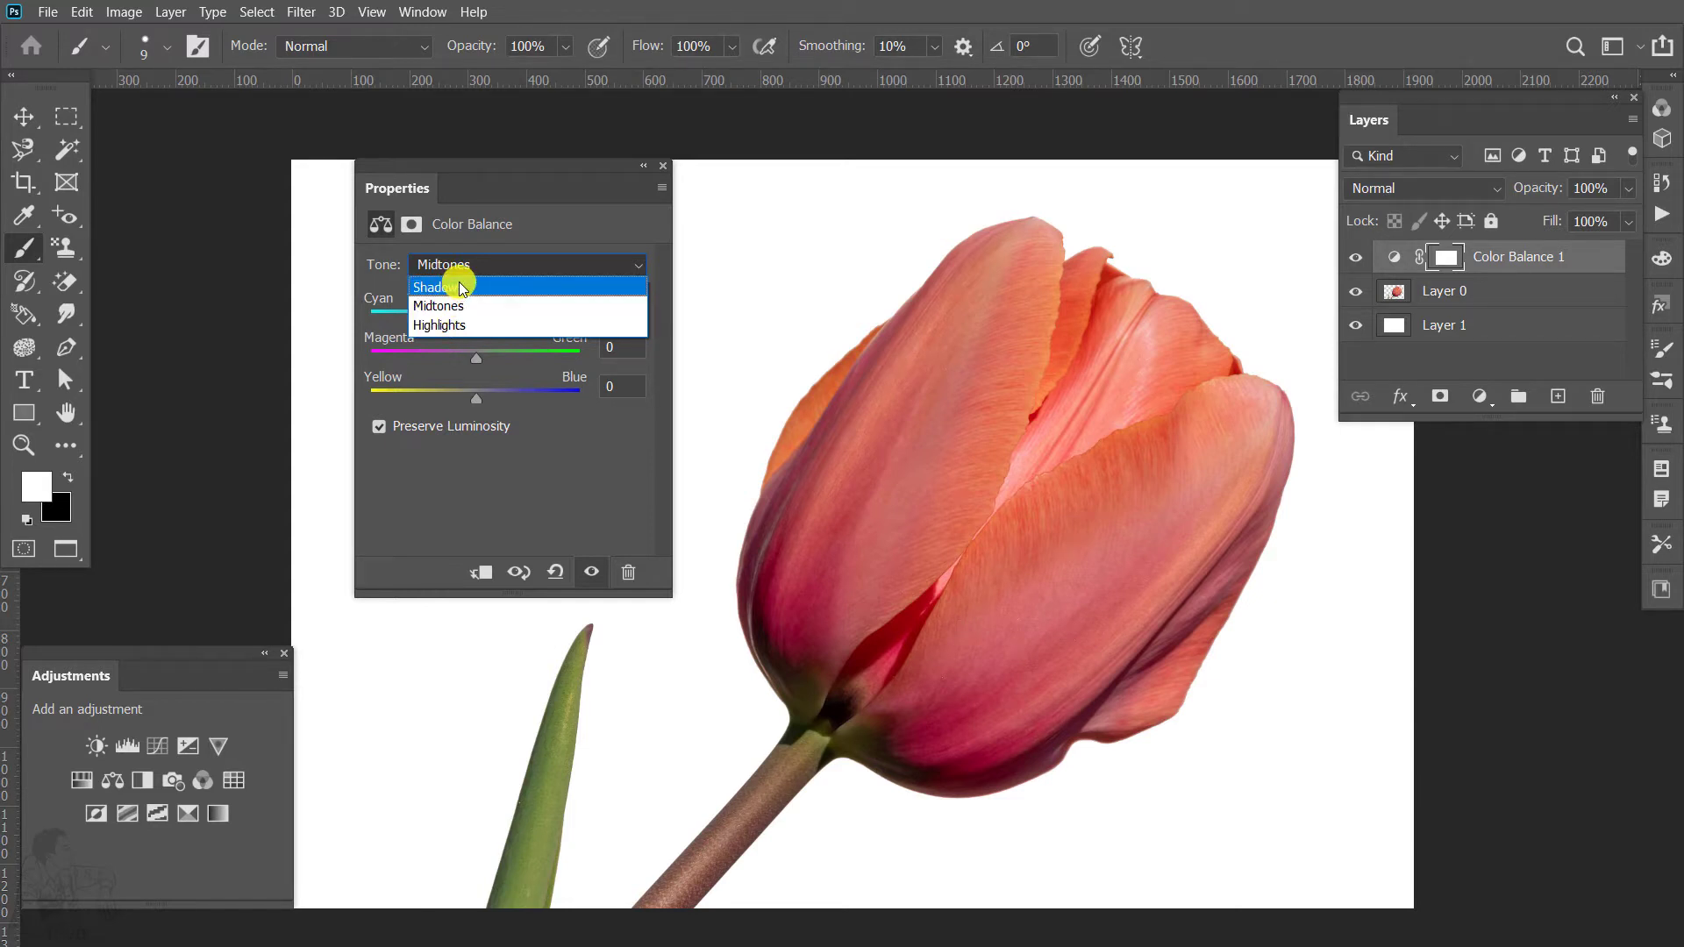
Set the shadows to Cyan-Red -1, Magenta-Green +3, Yellow-Blue +3, with Preserve Luminosity off.
click(461, 288)
drag(480, 318, 533, 403)
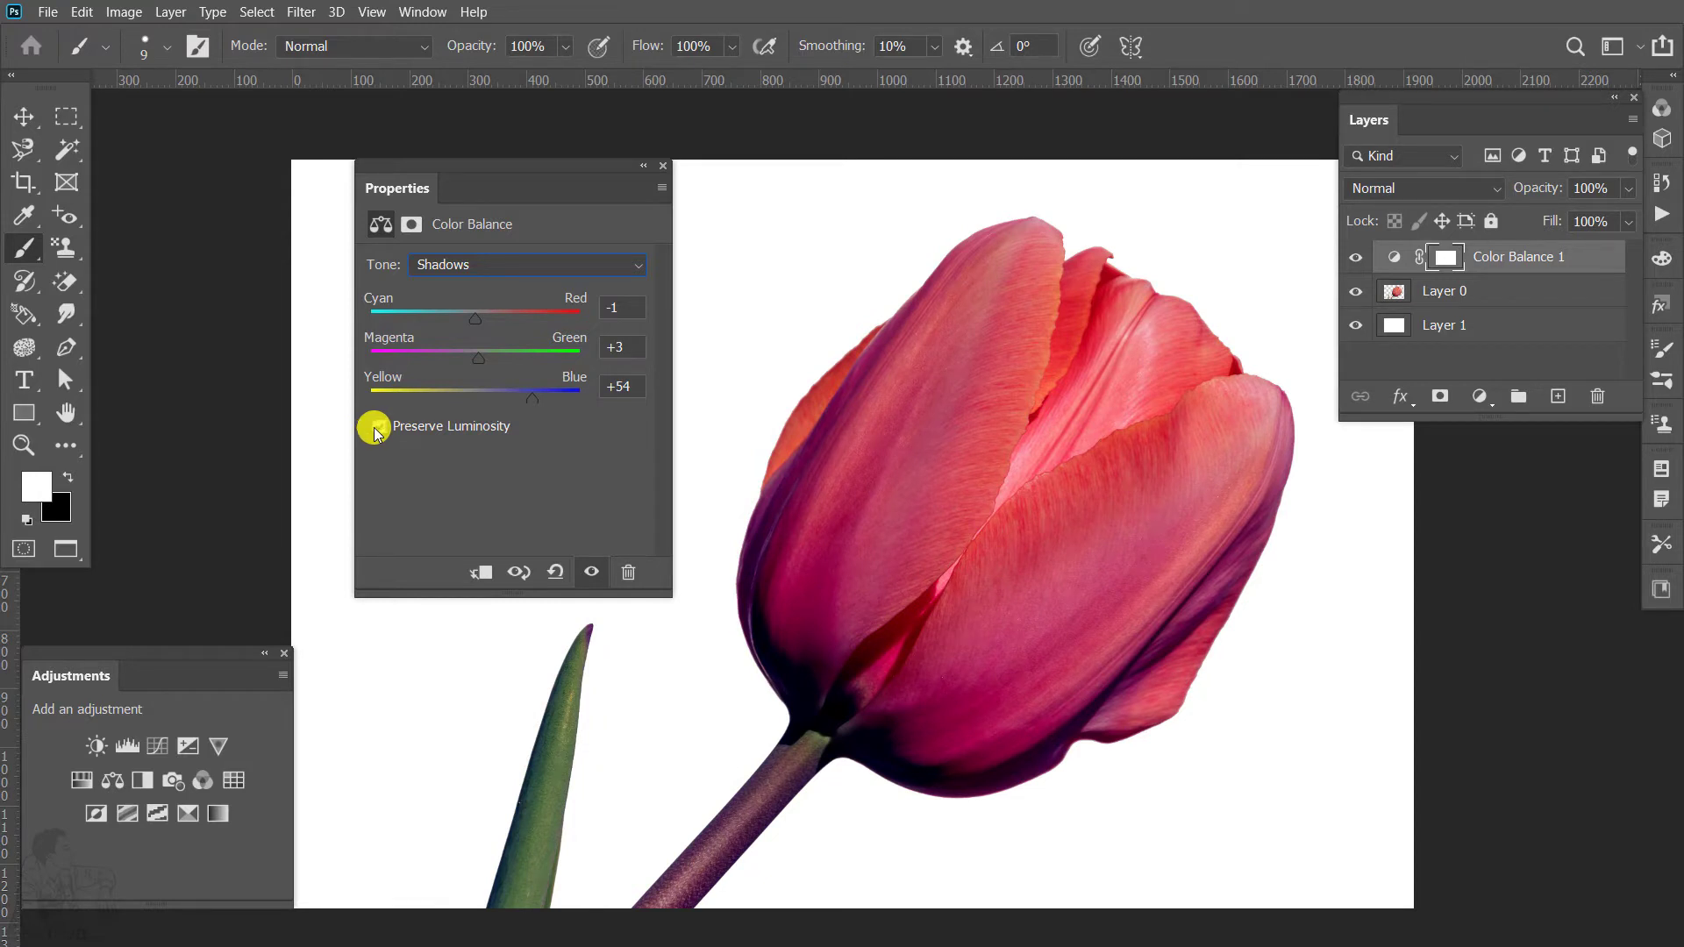
click(379, 429)
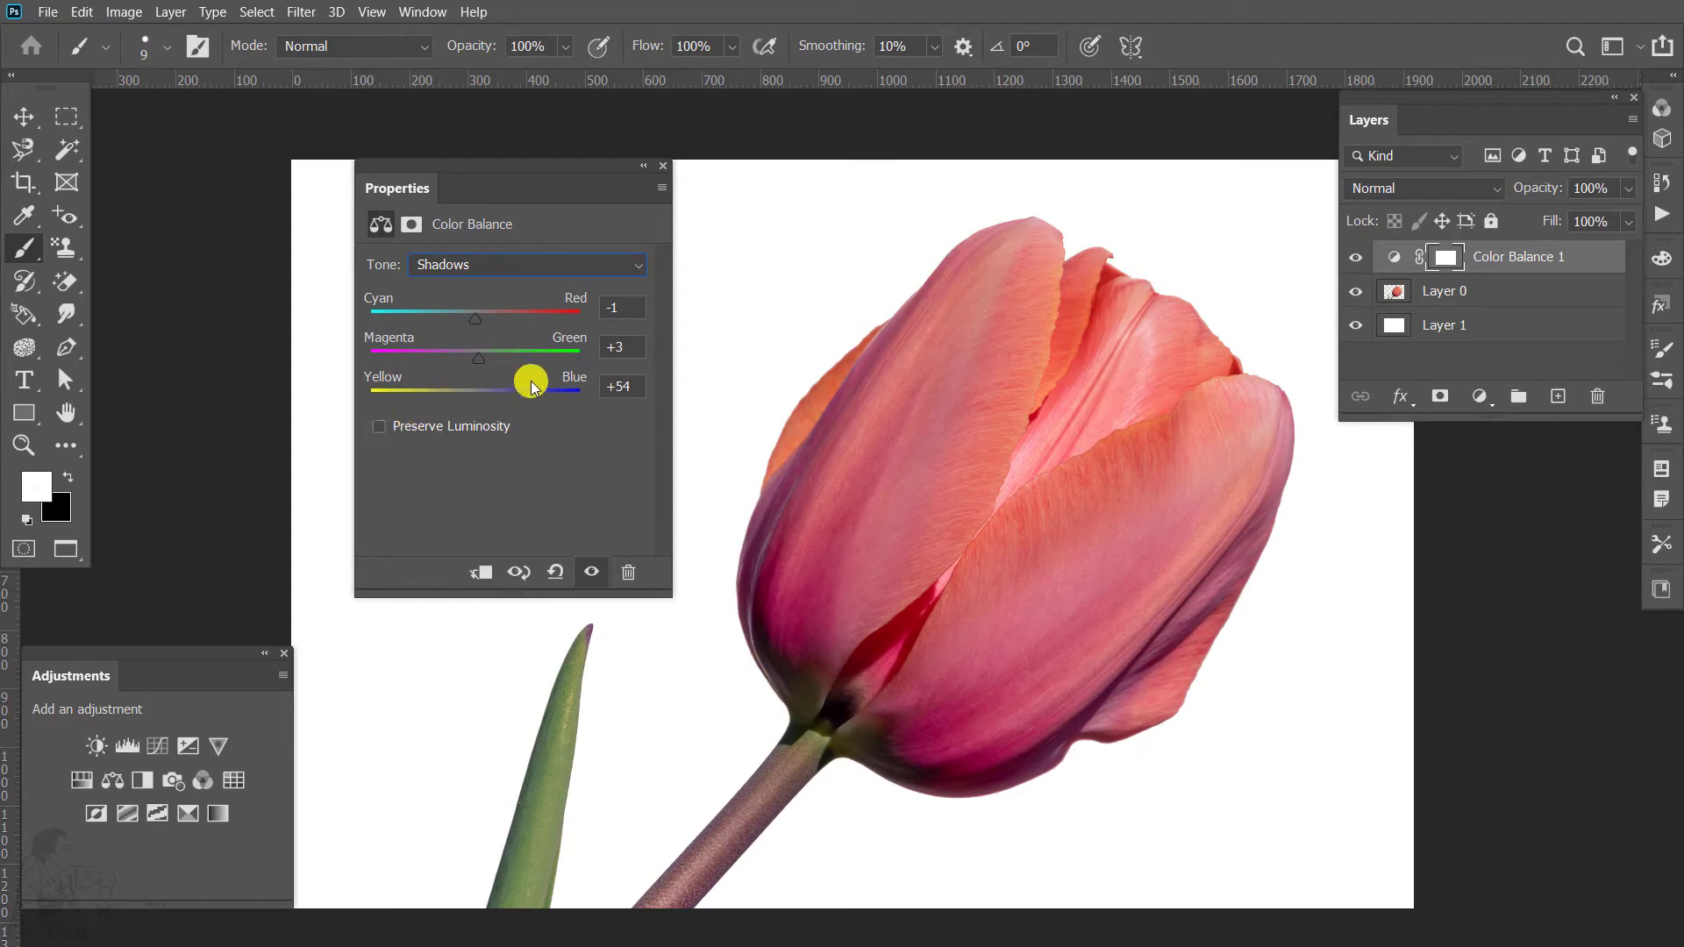
mouse_move(533, 402)
mouse_down()
mouse_move(440, 387)
mouse_move(646, 376)
mouse_move(354, 382)
mouse_move(521, 391)
mouse_up()
click(380, 428)
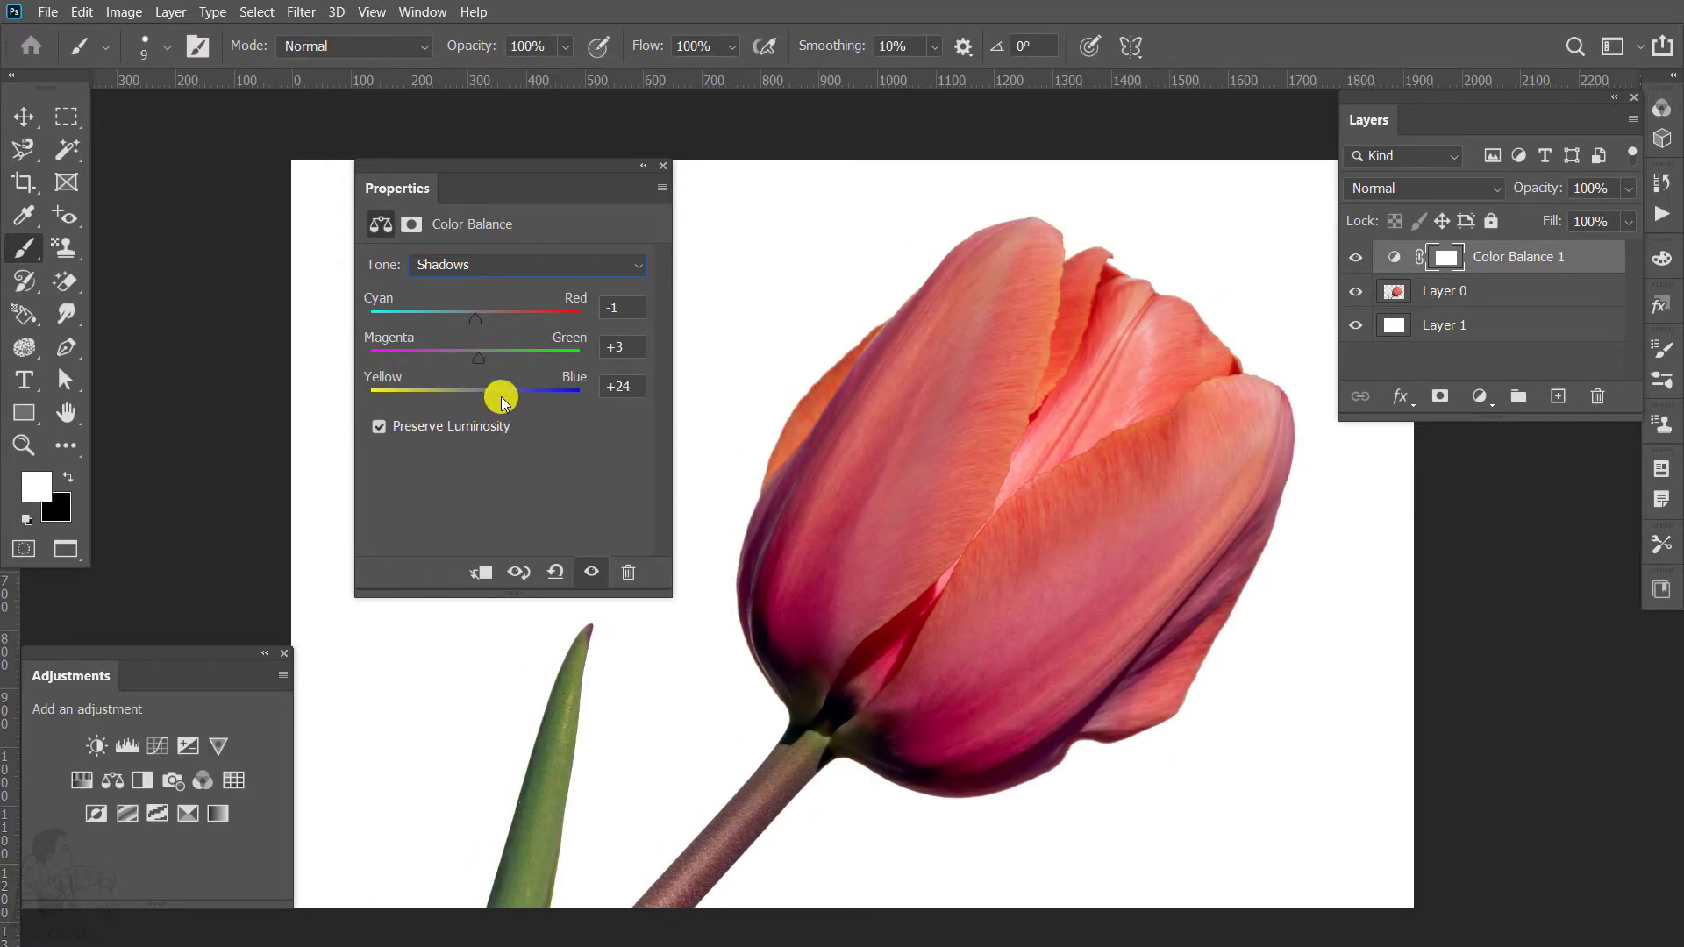
mouse_move(502, 402)
mouse_down()
mouse_move(441, 399)
mouse_move(568, 395)
mouse_move(414, 394)
mouse_move(578, 399)
mouse_move(387, 397)
mouse_move(658, 406)
mouse_move(371, 399)
mouse_move(478, 400)
mouse_up()
click(380, 427)
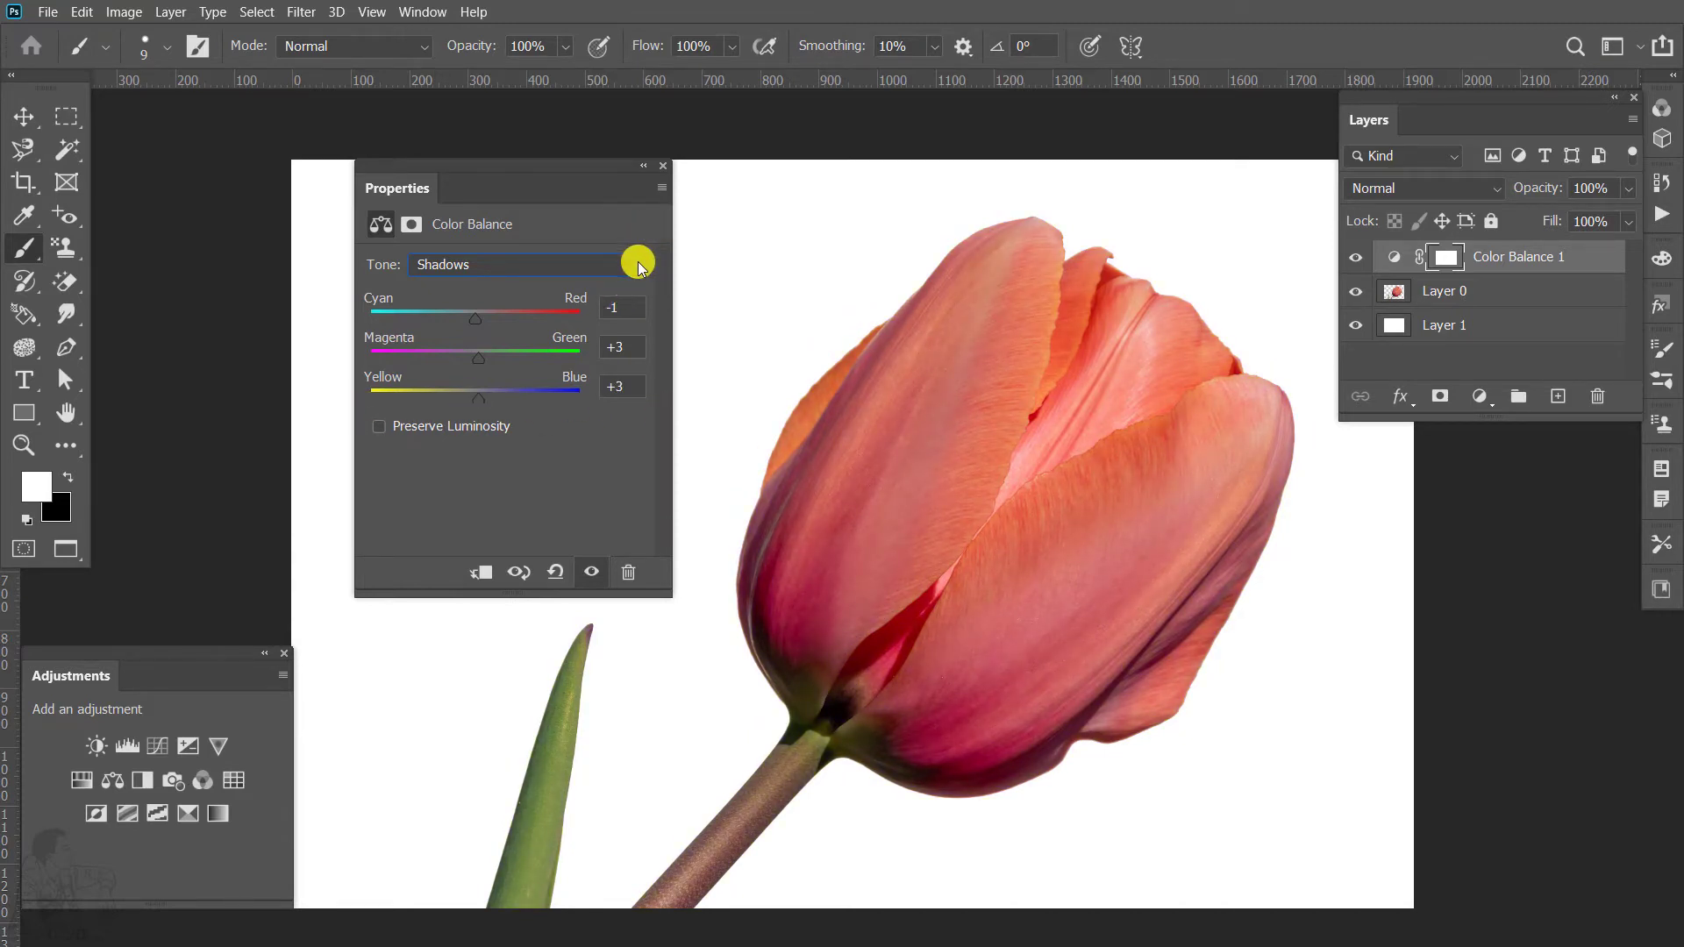
Reset the Color Balance adjustment to its default values.
click(637, 264)
click(639, 262)
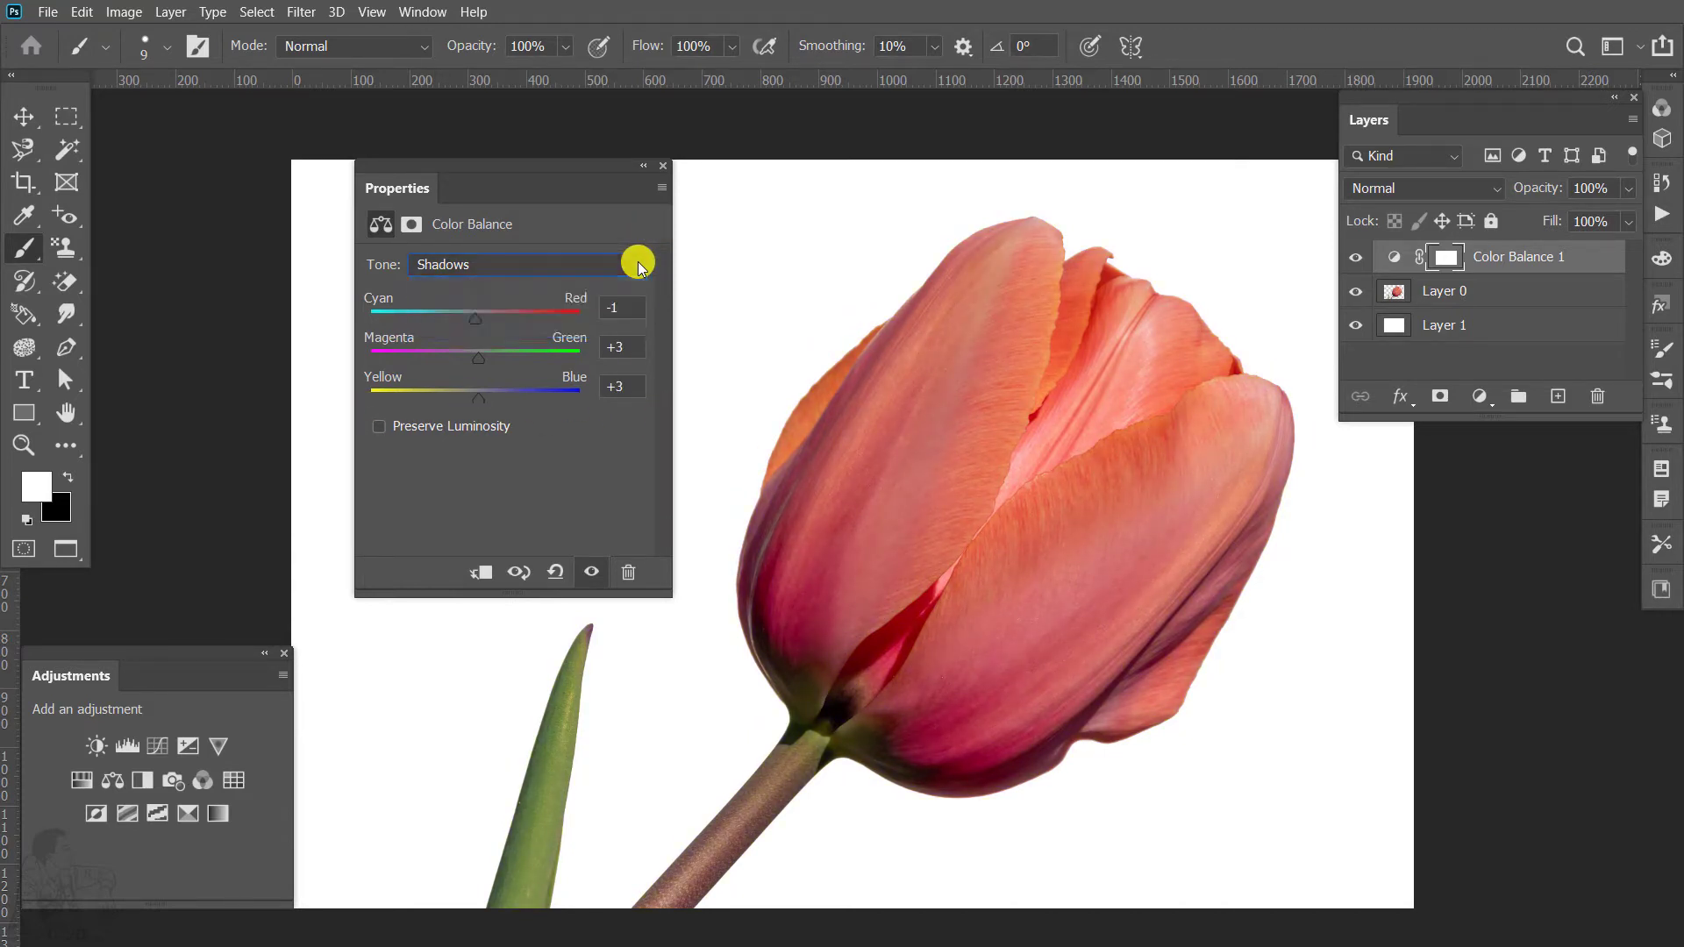
click(662, 188)
click(604, 182)
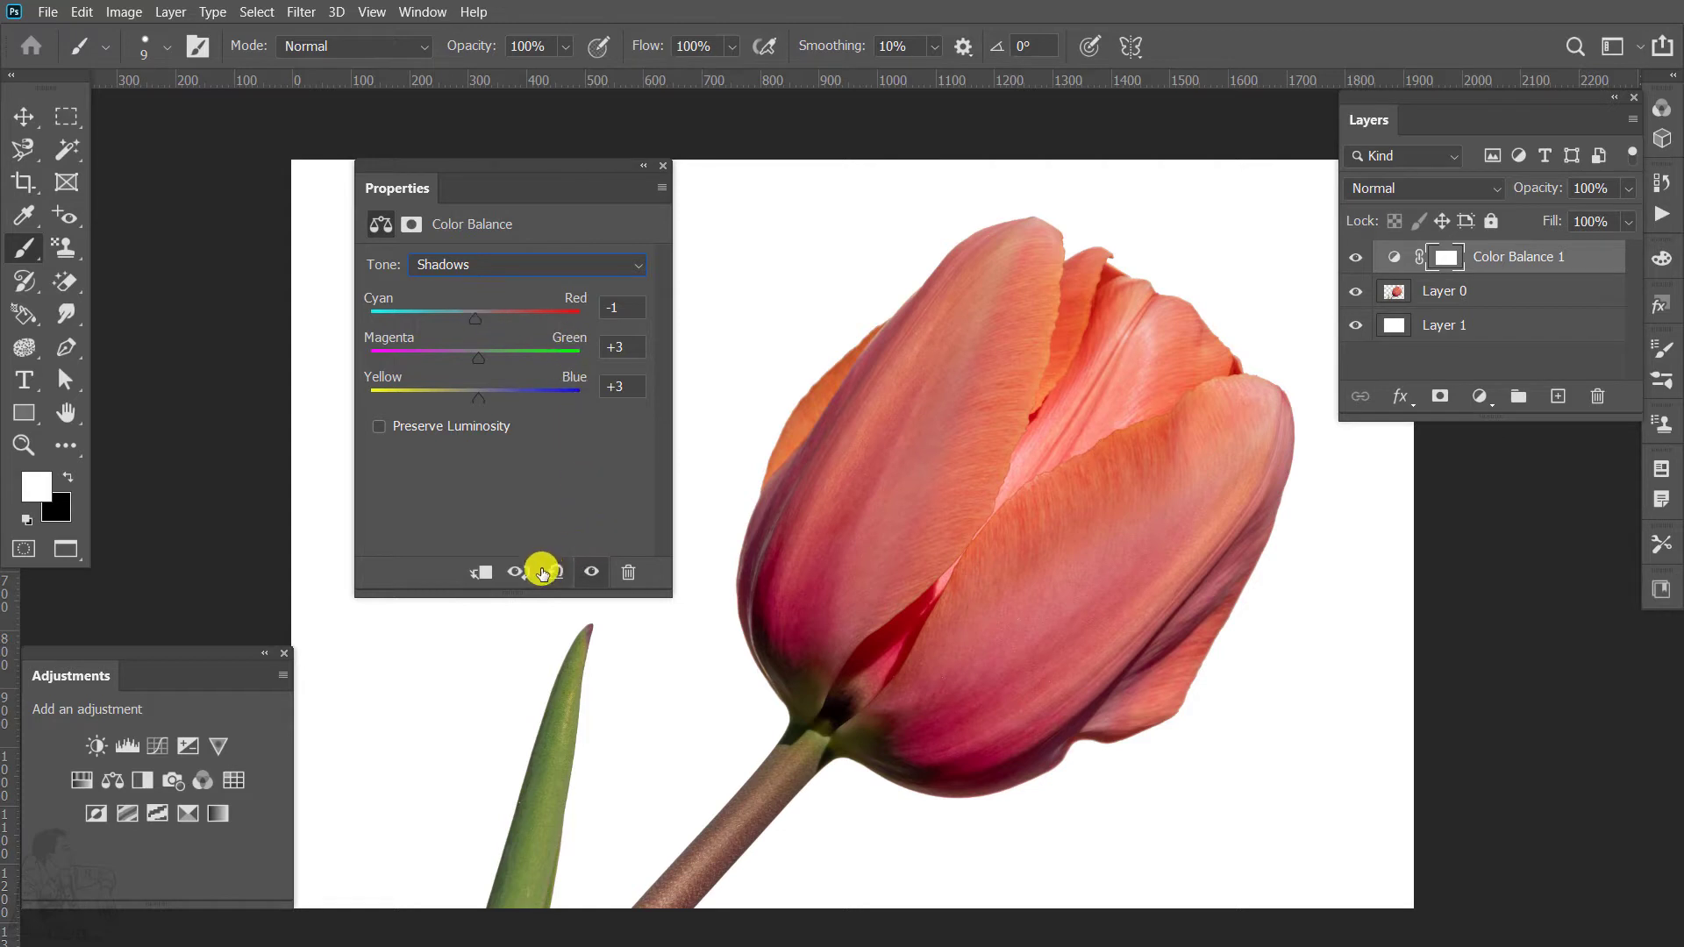
click(553, 573)
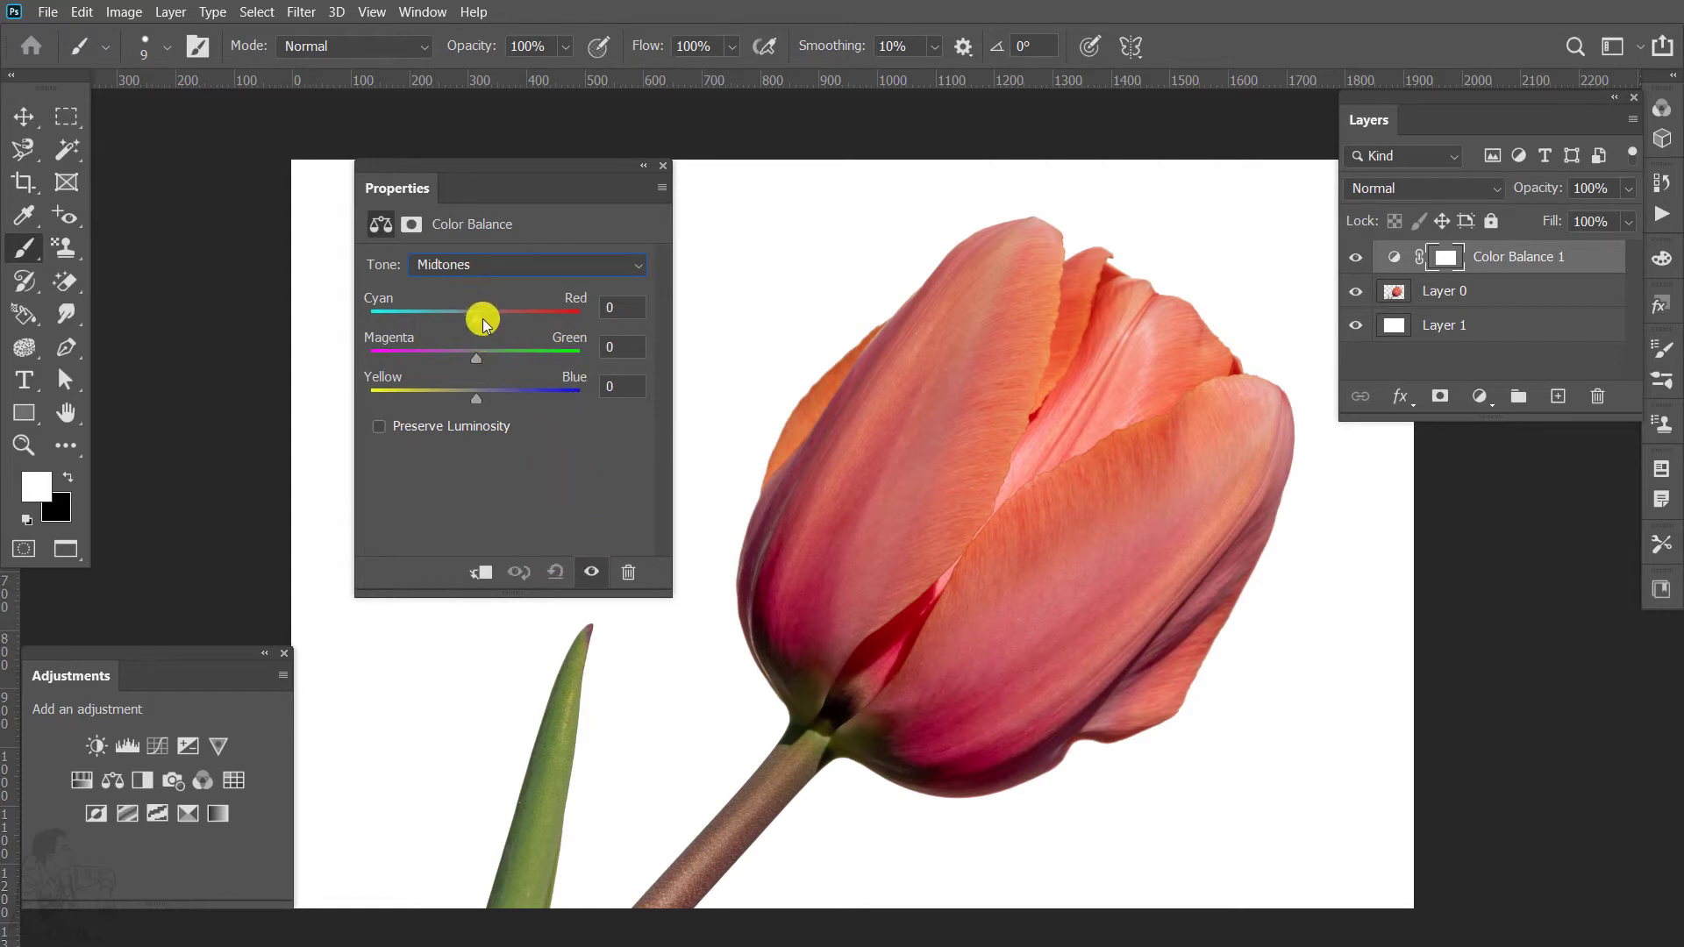
Switch the tone range to Highlights and shift them toward cyan.
click(482, 264)
click(482, 322)
click(482, 264)
click(480, 263)
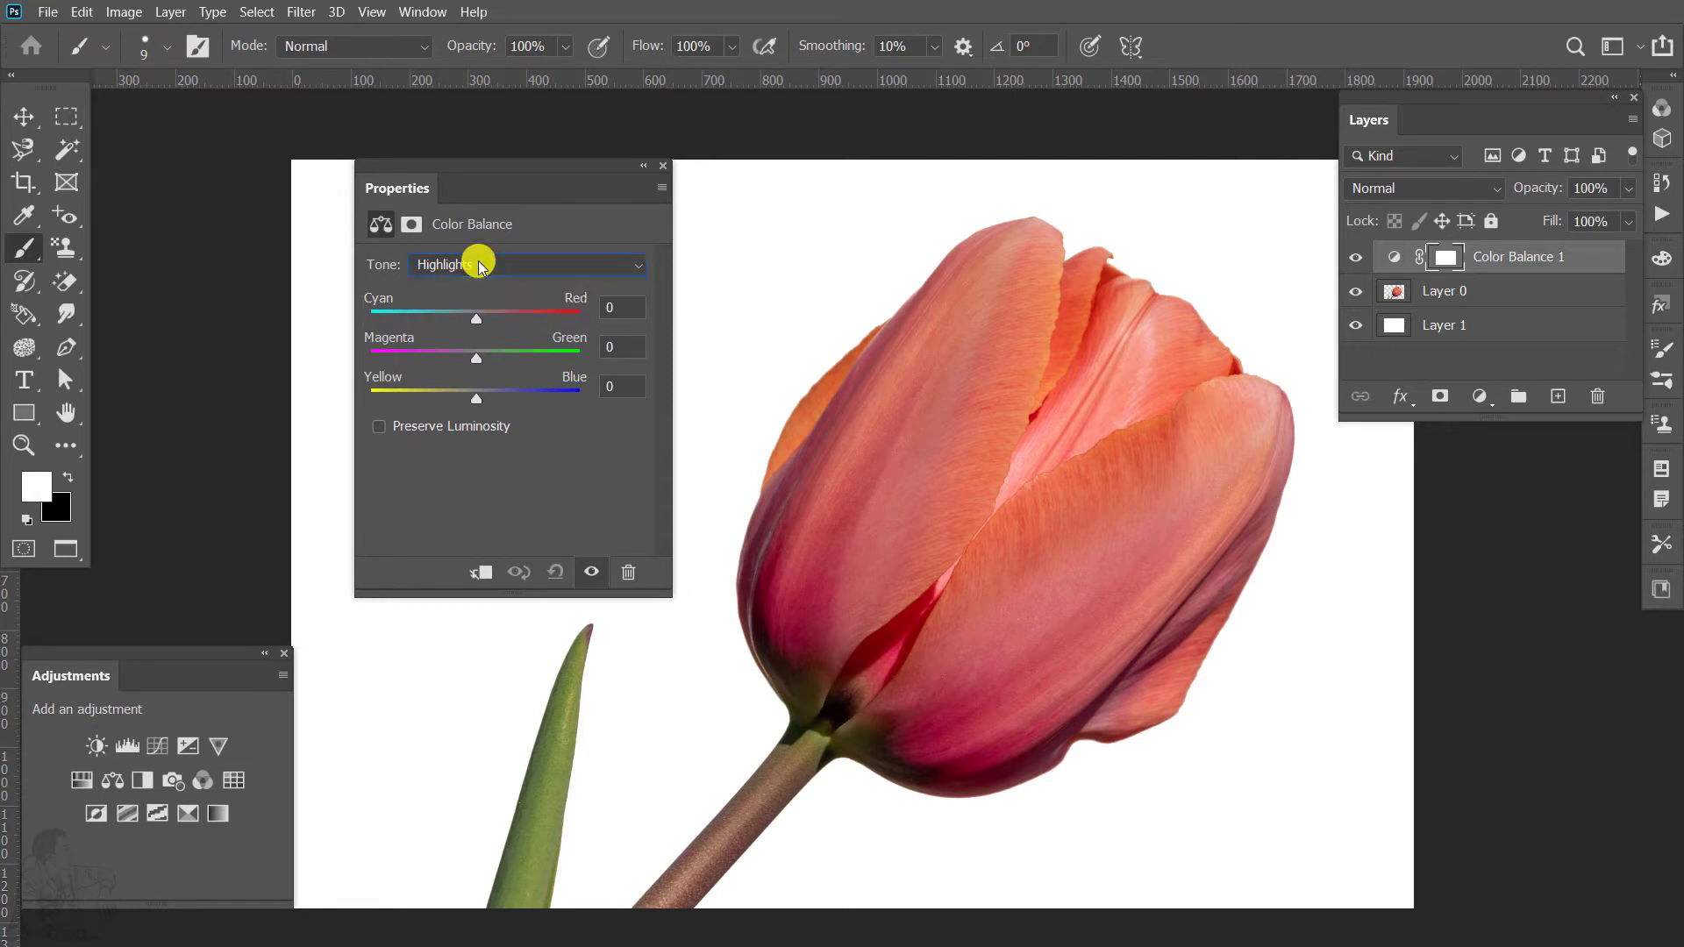
click(478, 260)
click(478, 263)
mouse_move(476, 325)
mouse_down()
mouse_move(413, 324)
mouse_move(523, 320)
mouse_move(389, 320)
mouse_move(518, 324)
mouse_move(503, 320)
mouse_up()
Return to Shadows and set the Cyan-Red balance to -2.
click(494, 276)
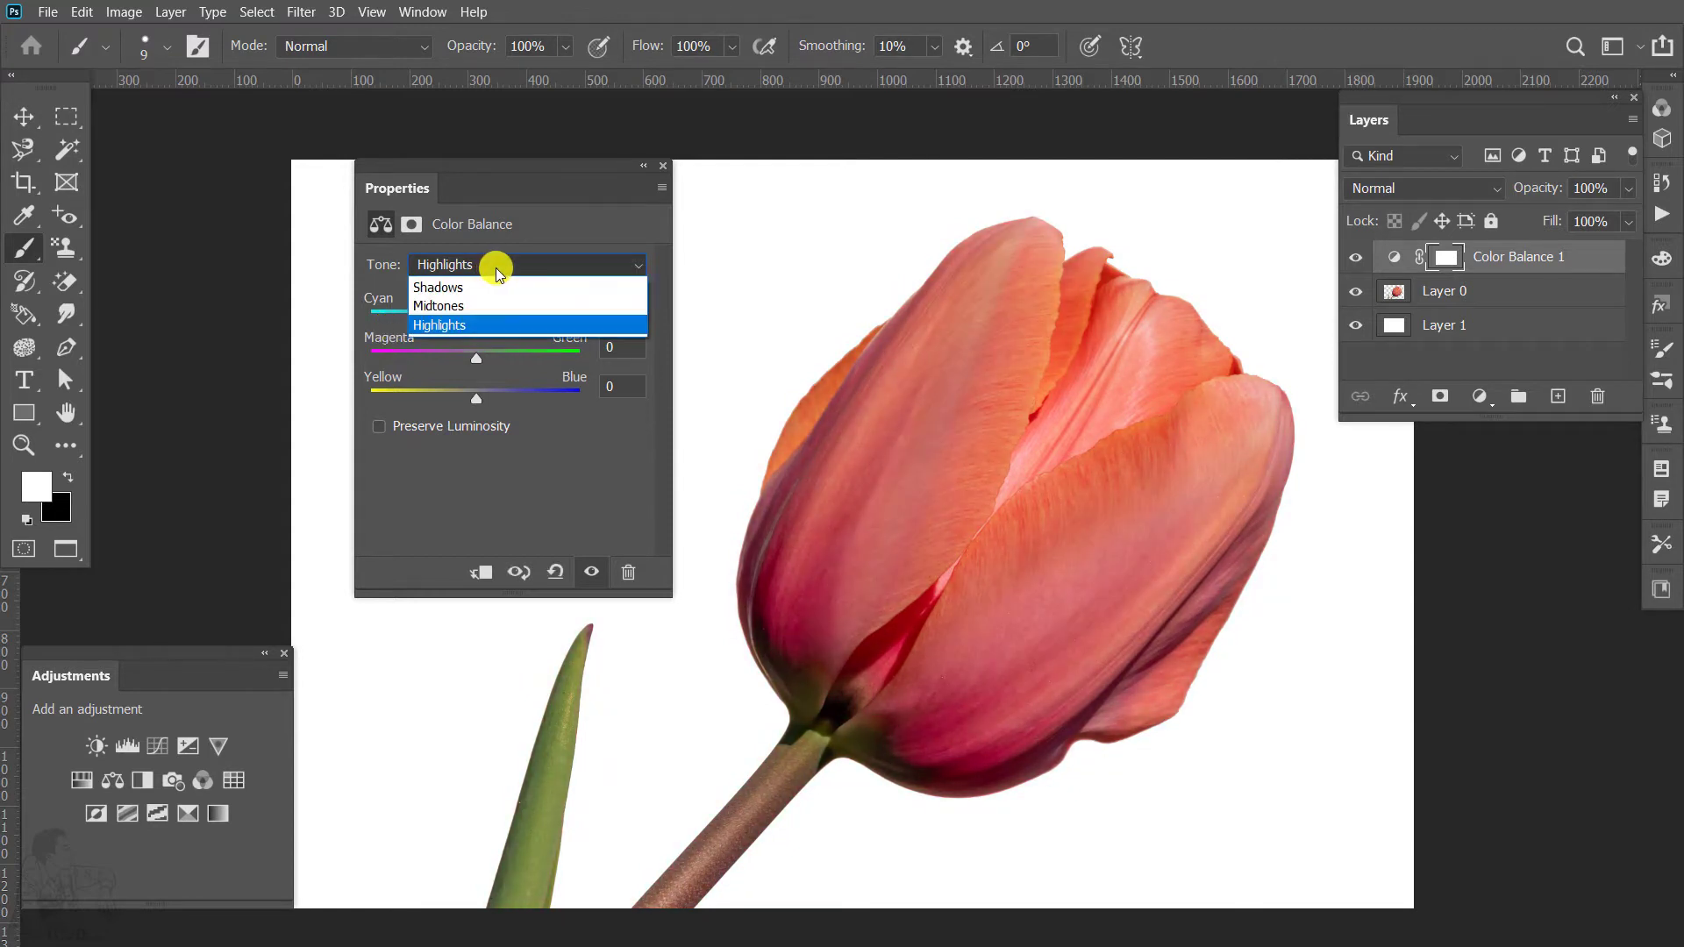
click(465, 283)
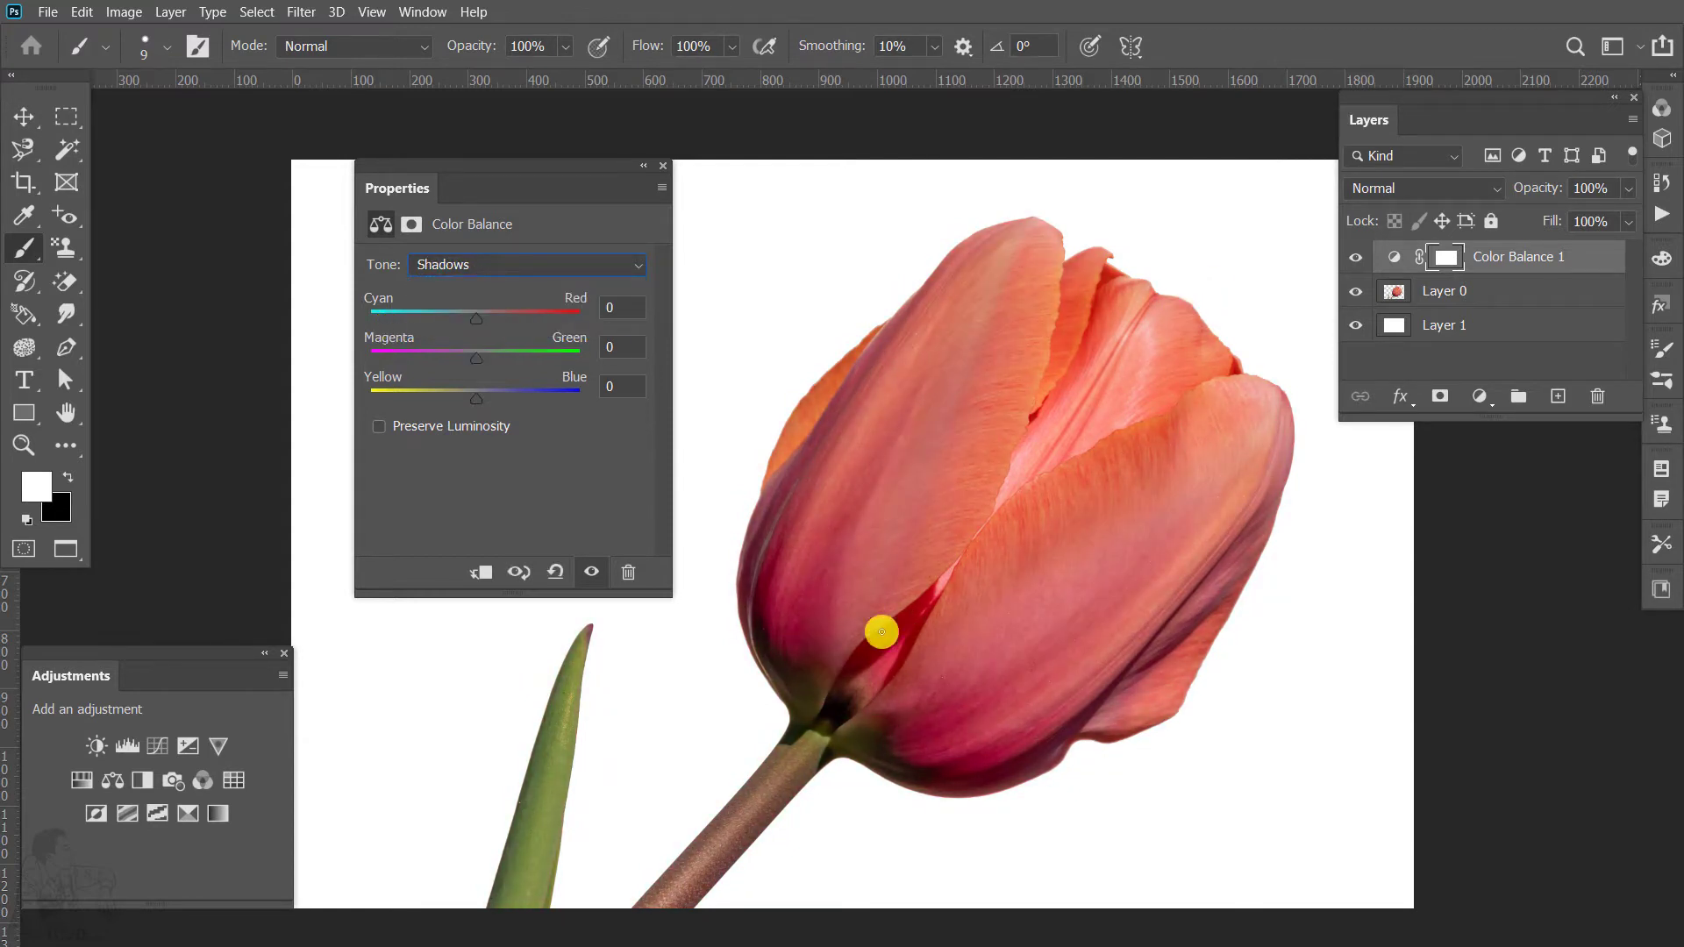
mouse_move(481, 318)
mouse_down()
mouse_move(516, 309)
mouse_move(470, 301)
mouse_move(549, 309)
mouse_move(475, 303)
mouse_up()
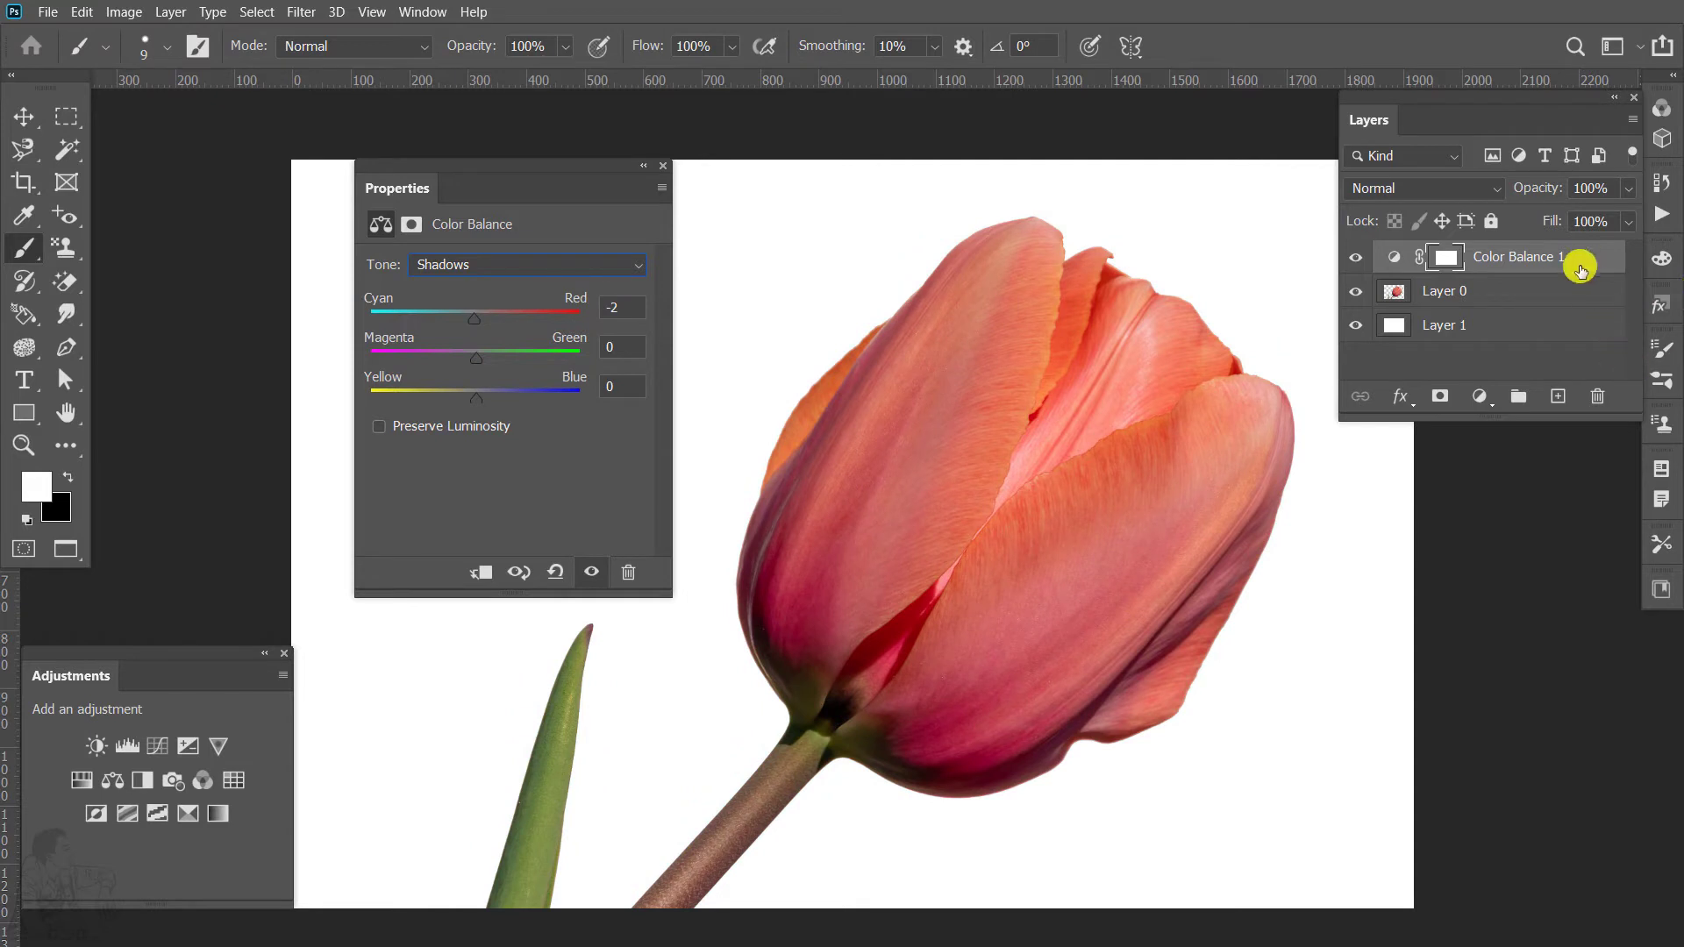
Delete Color Balance 1 and add a Black & White layer at default Reds 40, Yellows 60.
click(1593, 404)
click(1592, 403)
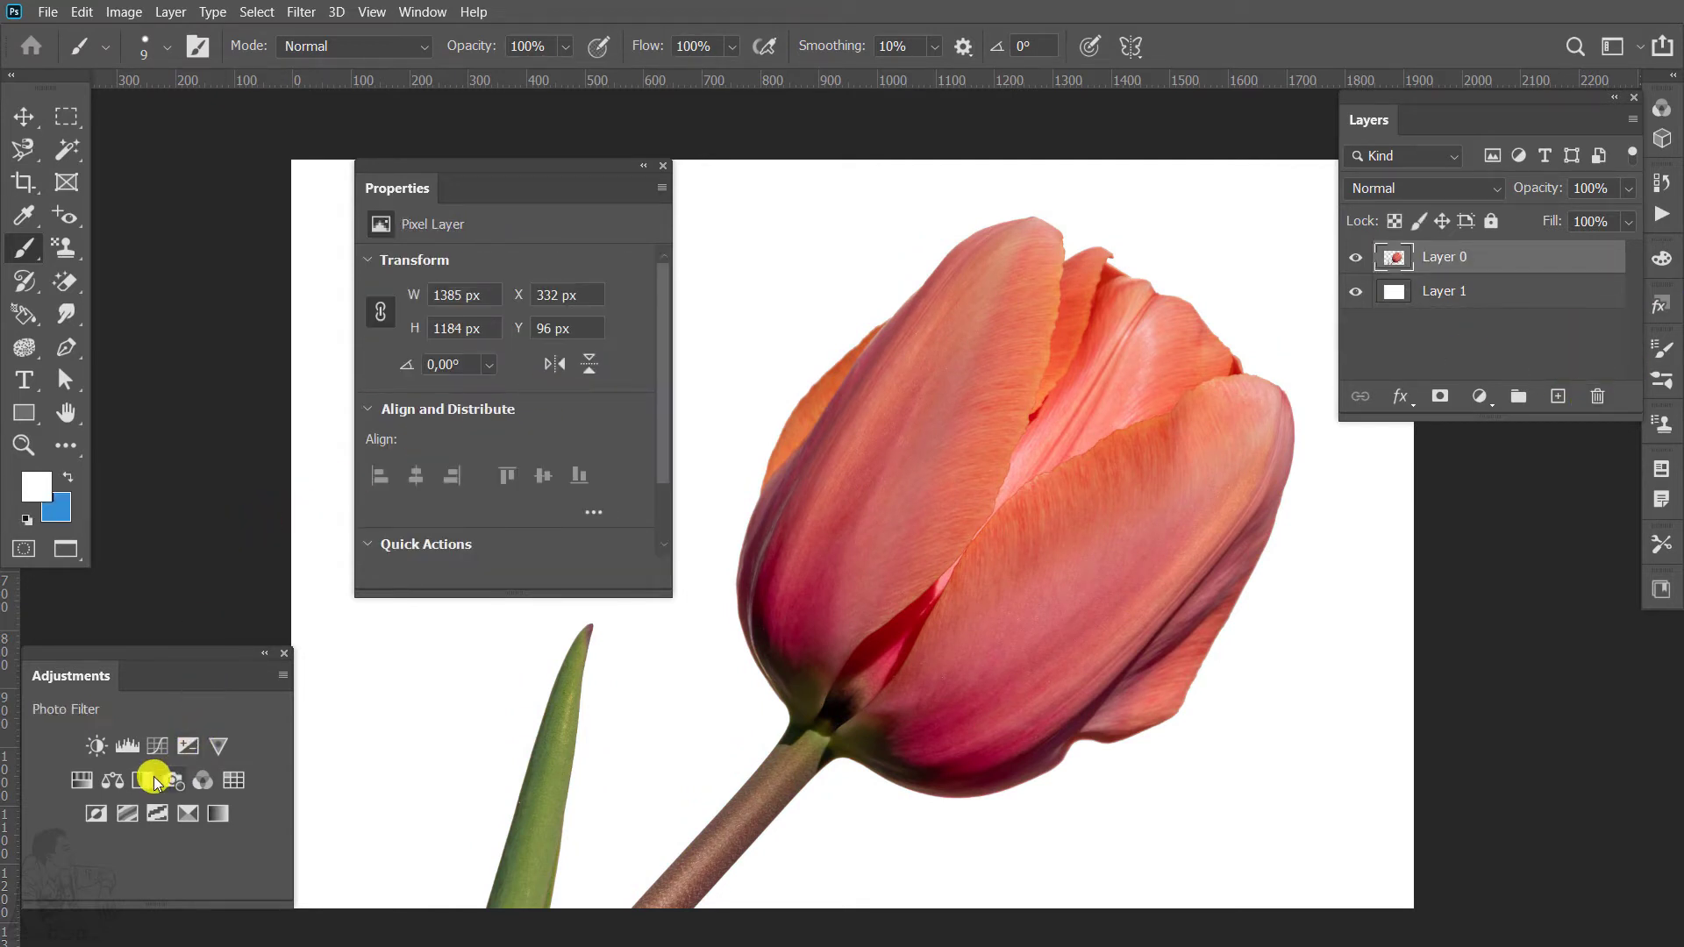
click(144, 781)
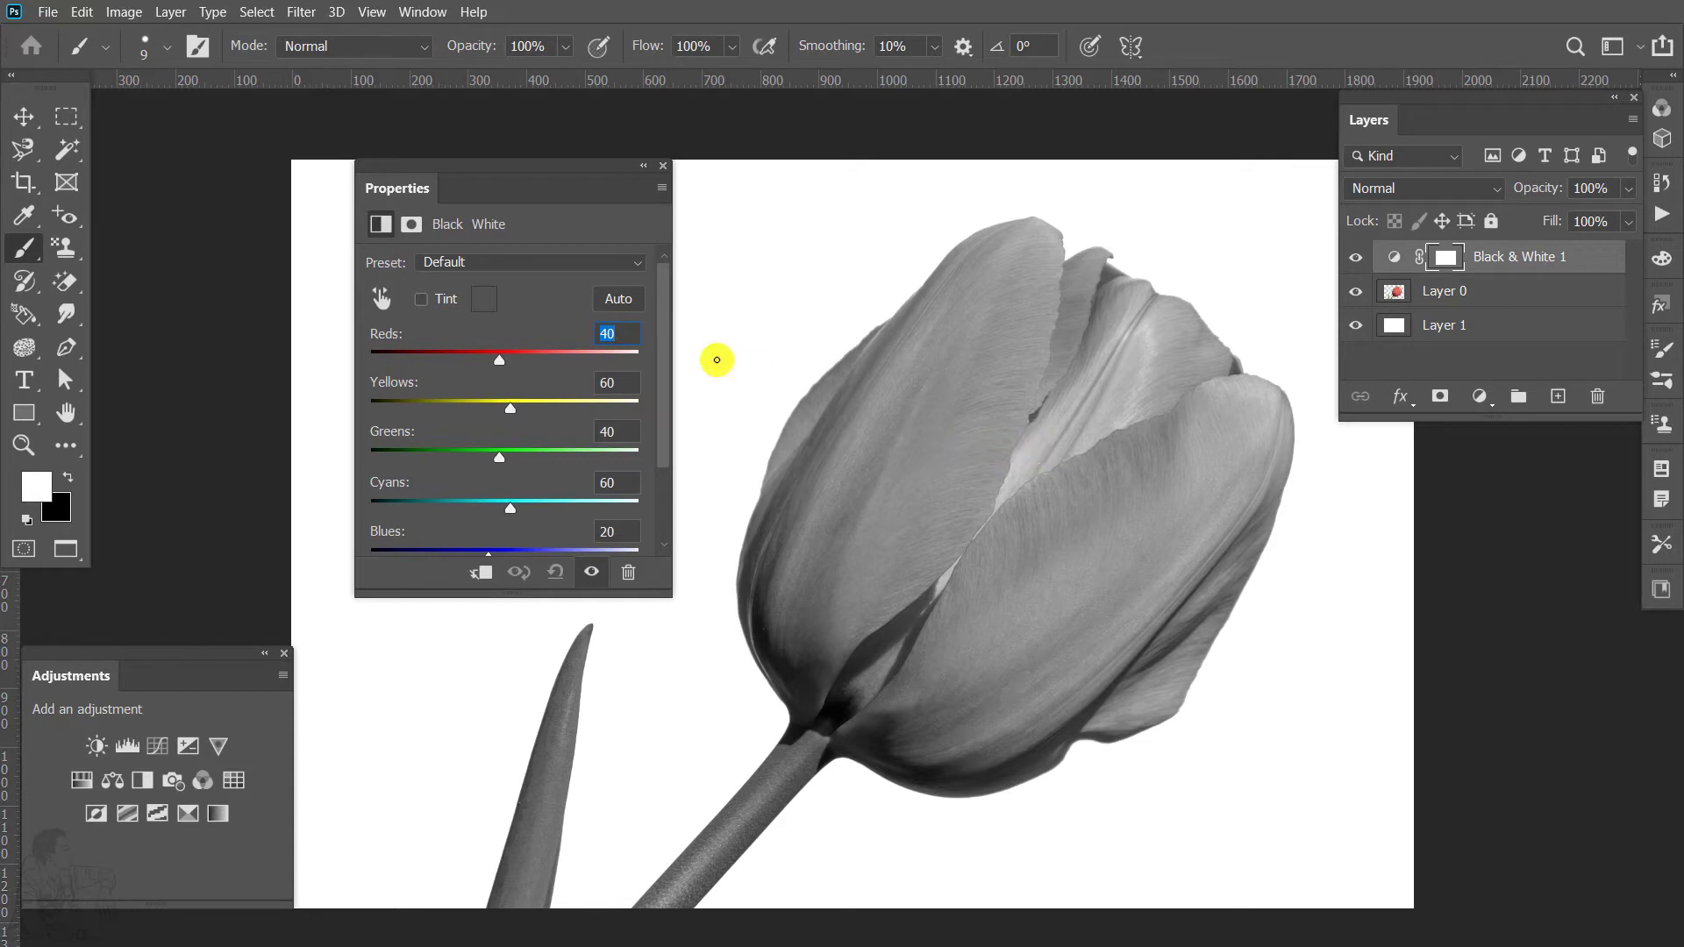
click(534, 264)
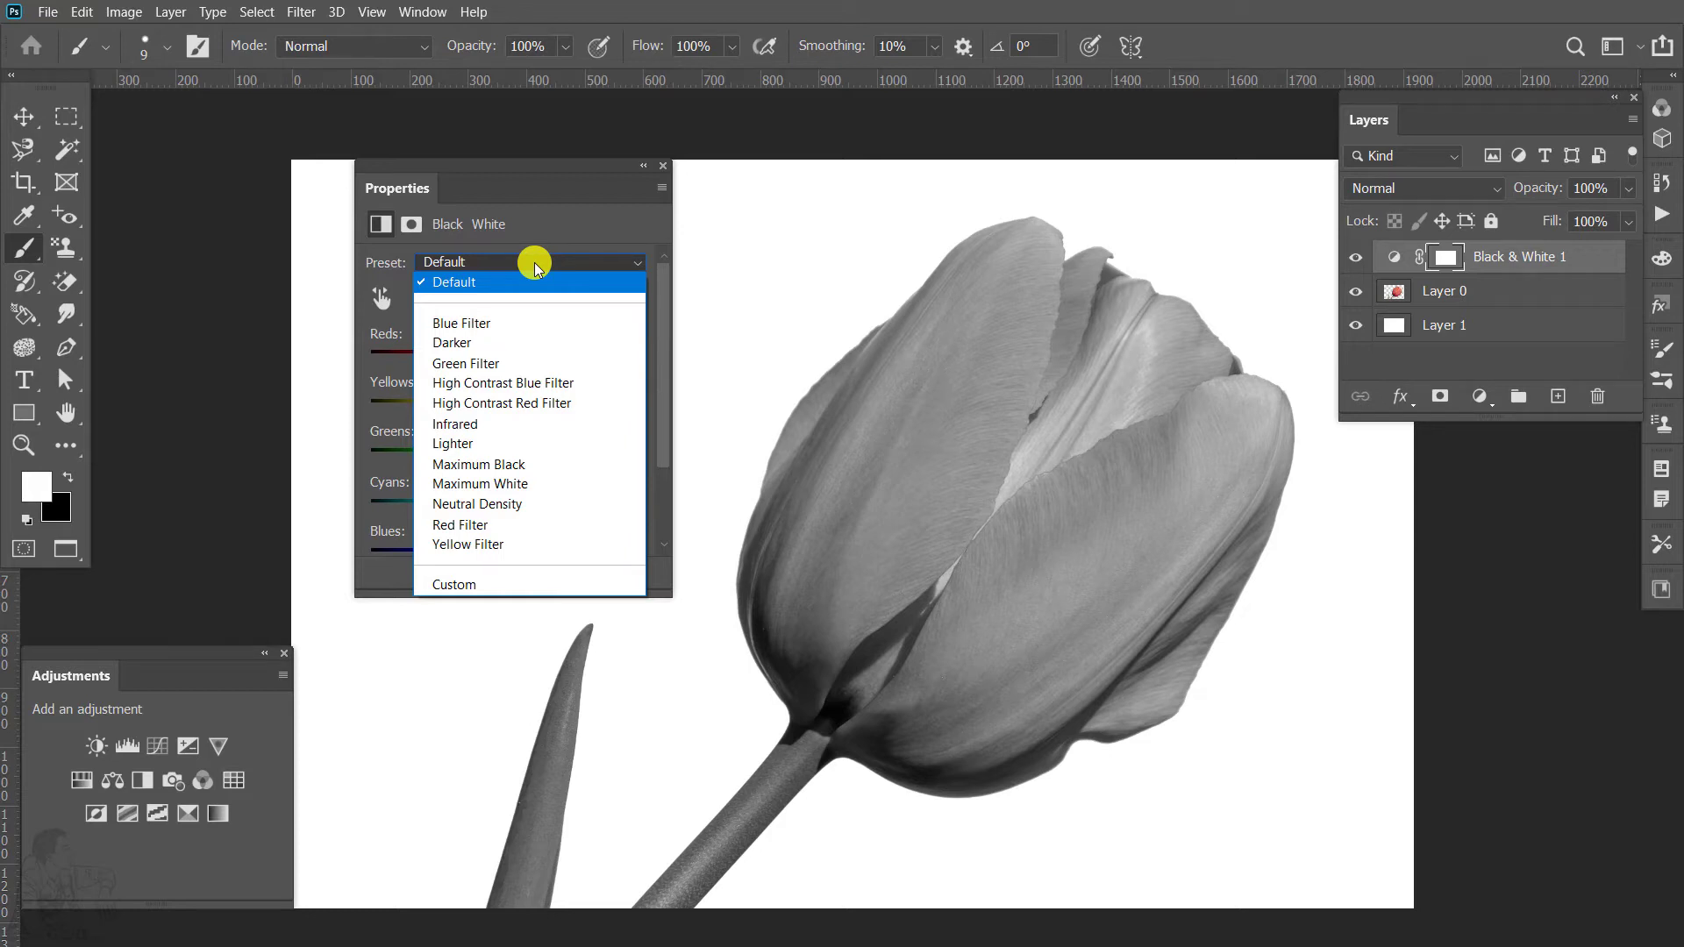
click(521, 383)
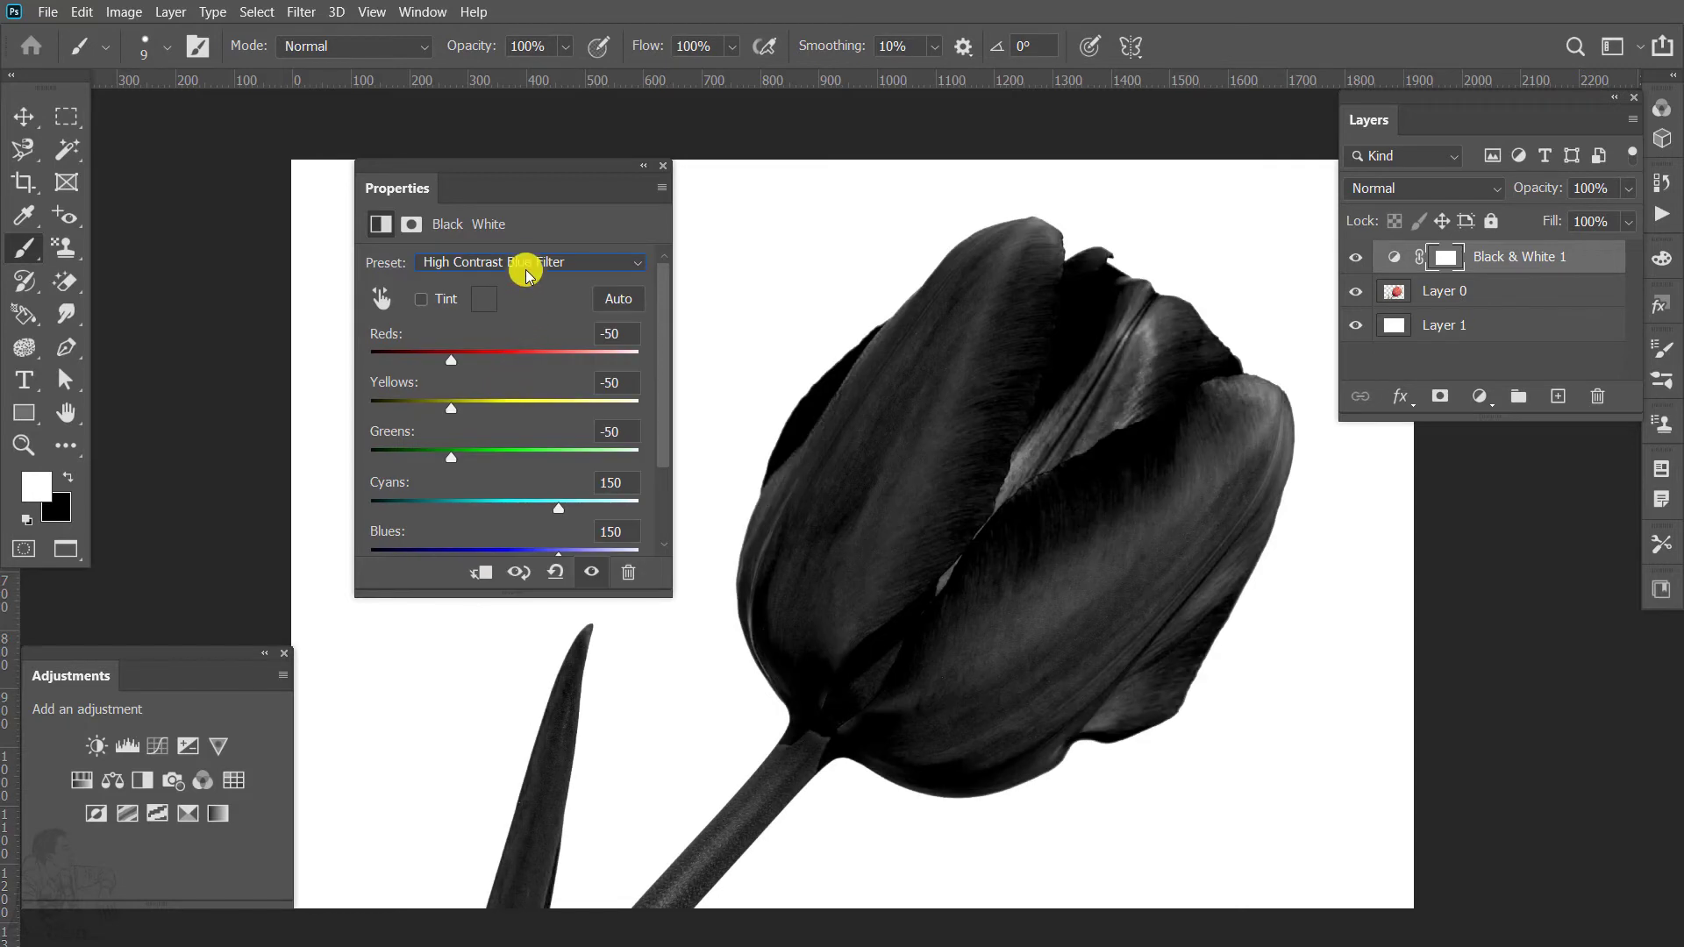
click(527, 262)
click(491, 424)
click(528, 263)
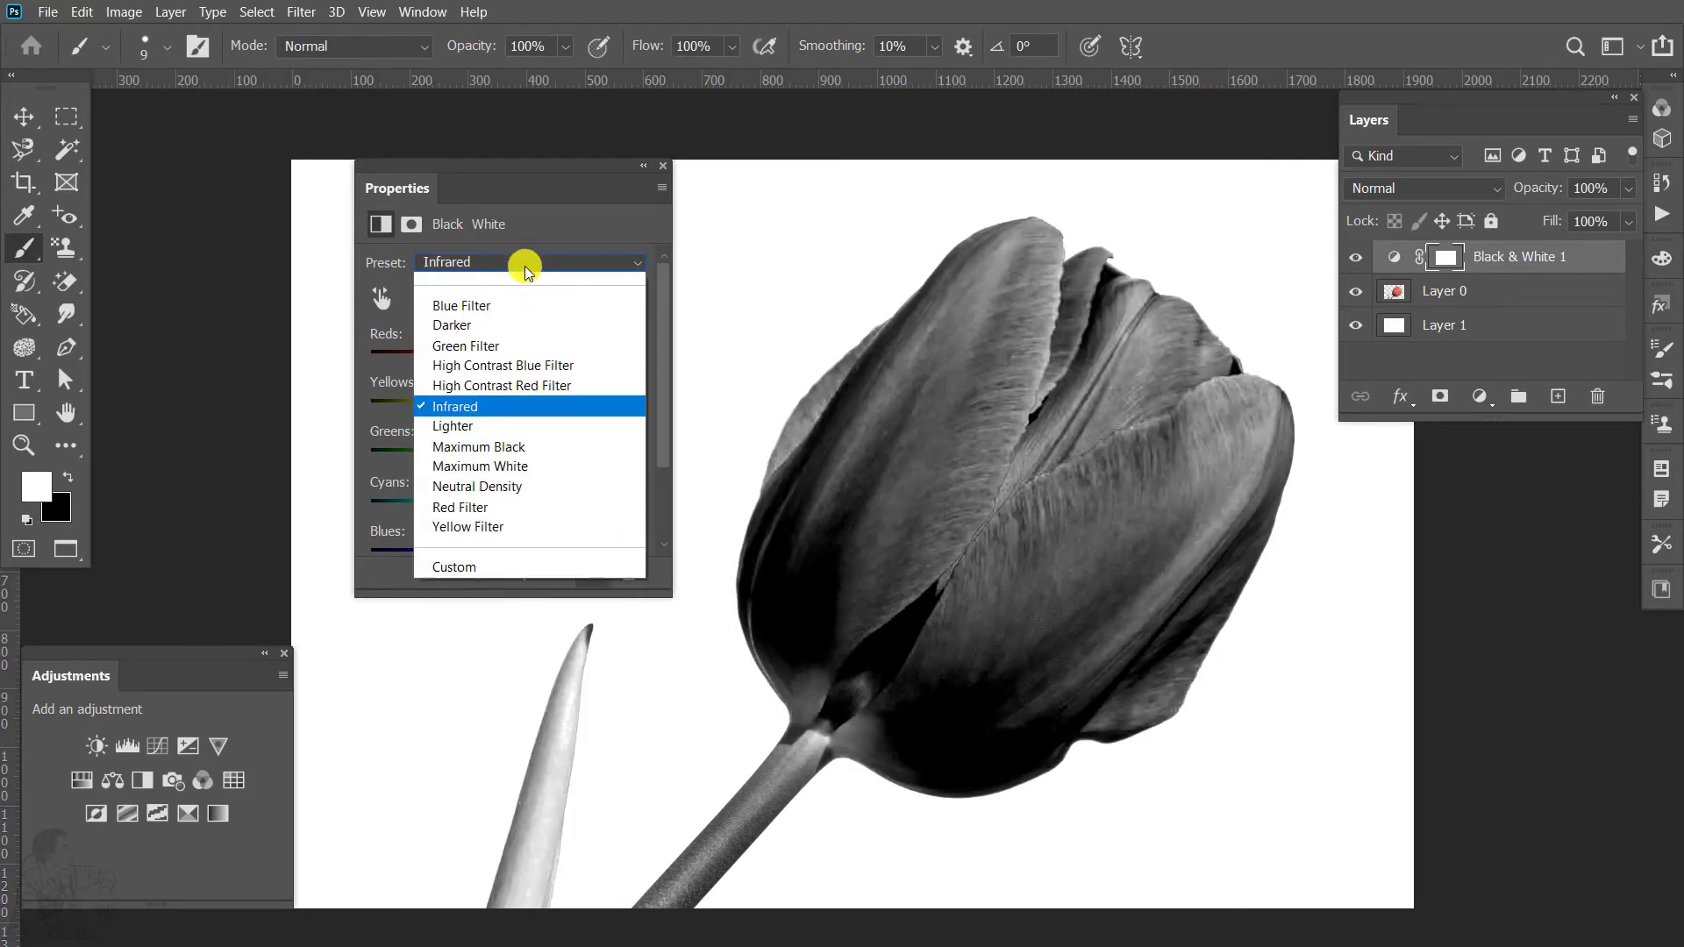
click(496, 464)
click(529, 262)
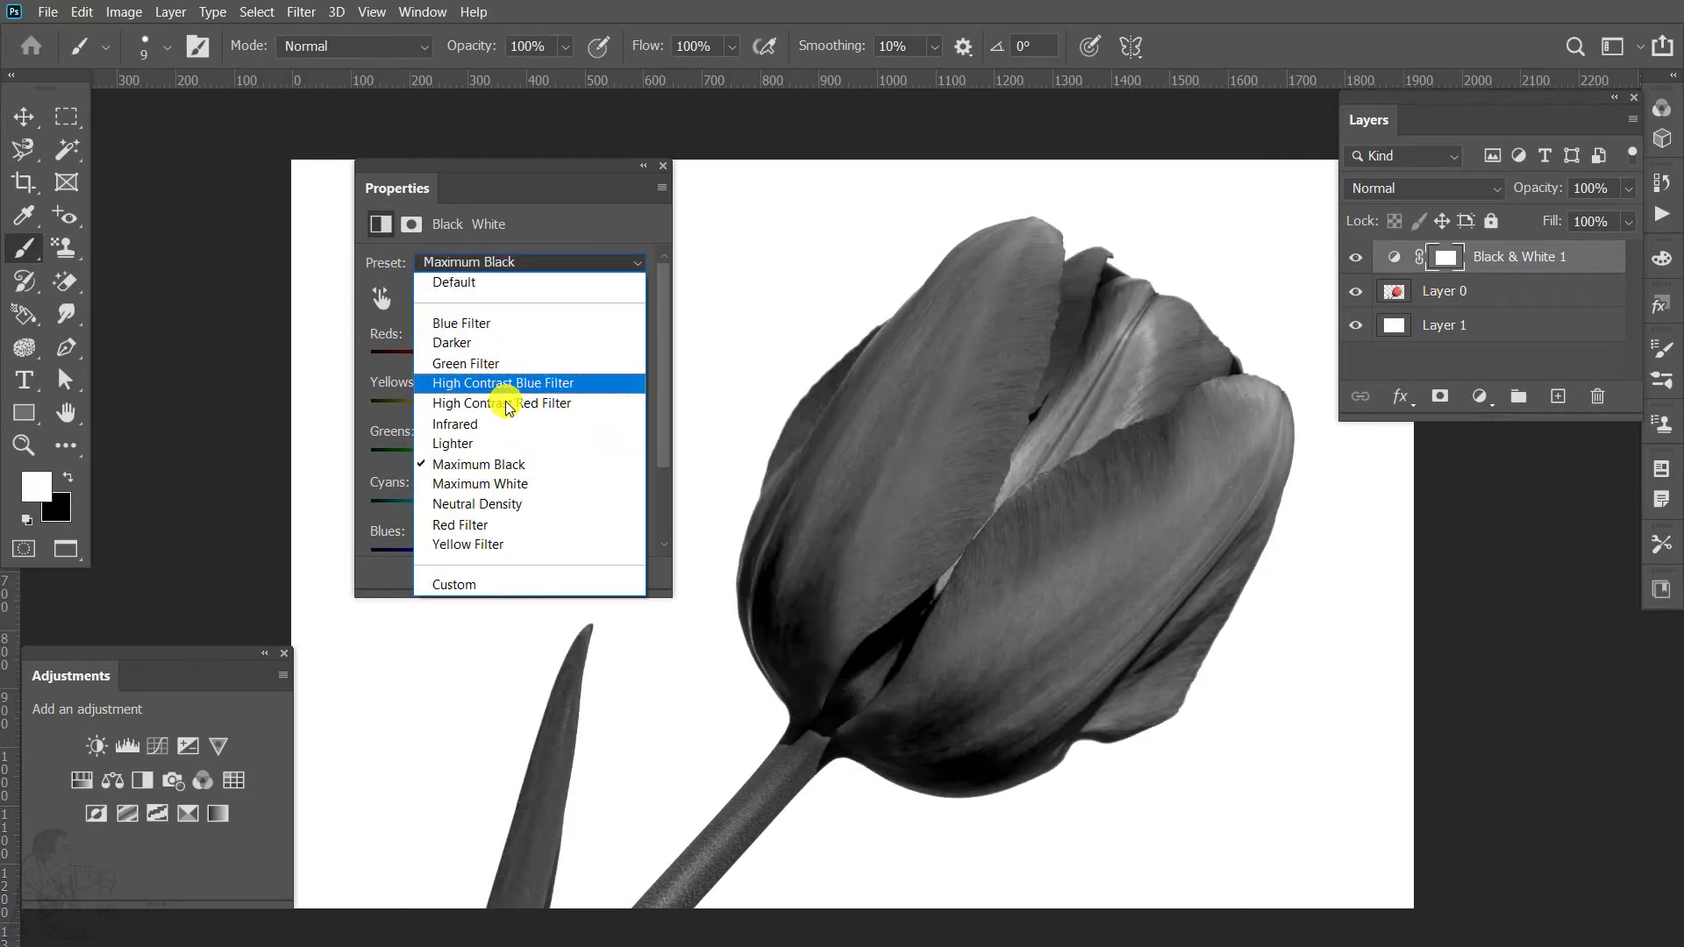
click(497, 483)
click(519, 262)
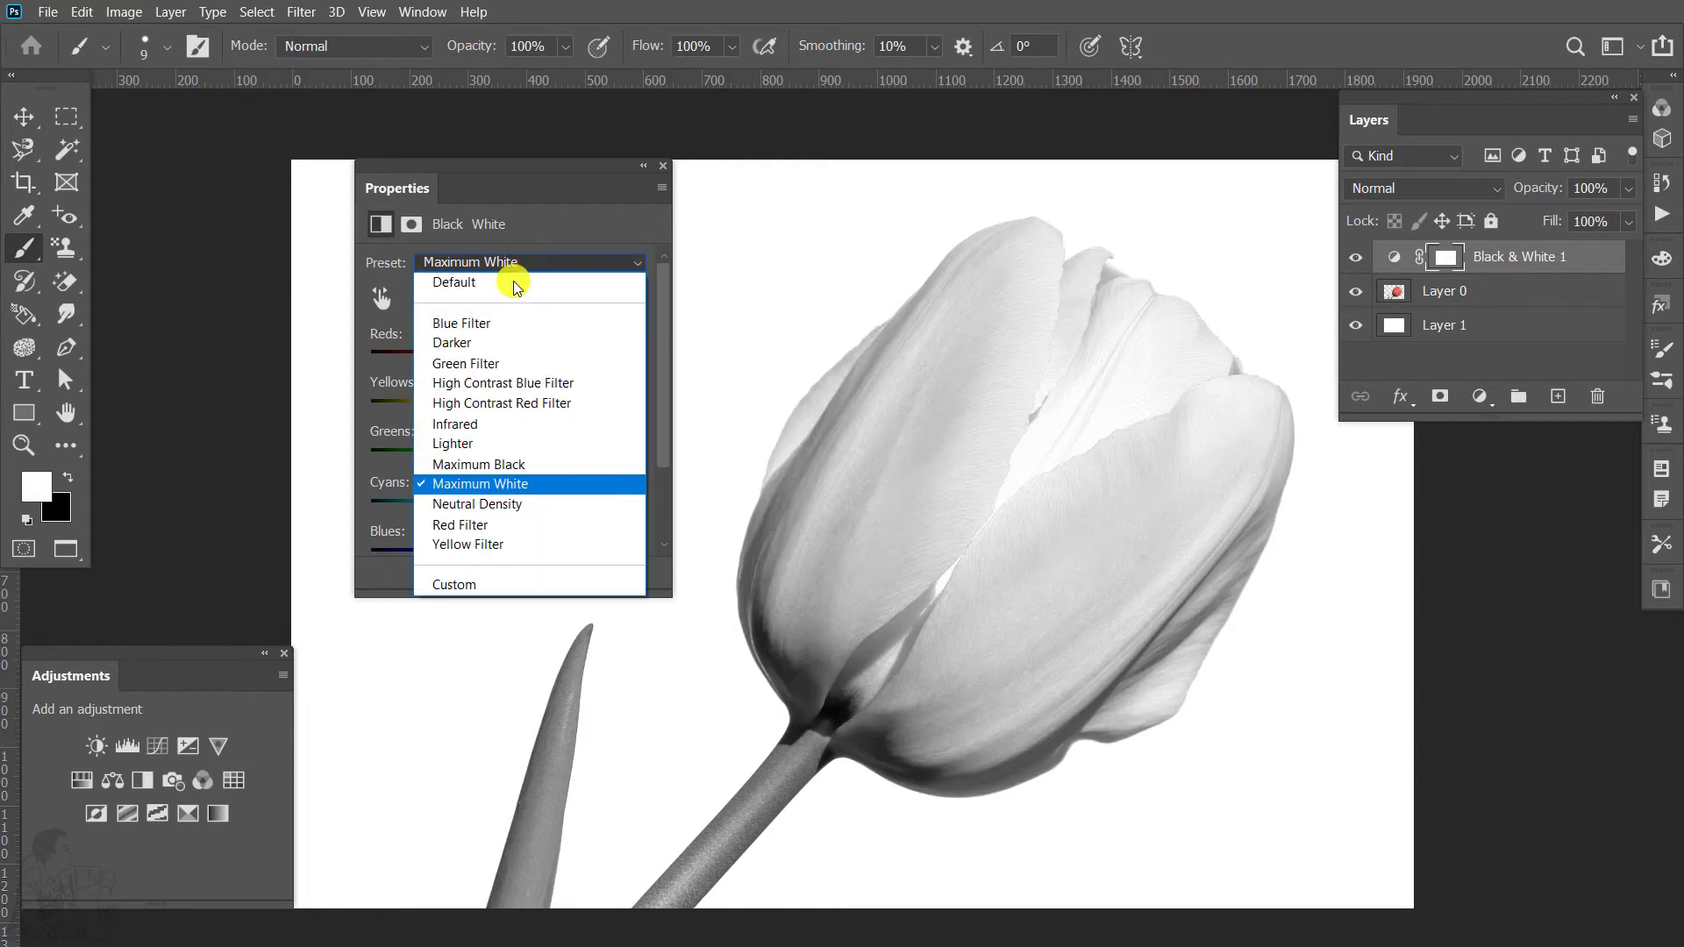
click(448, 544)
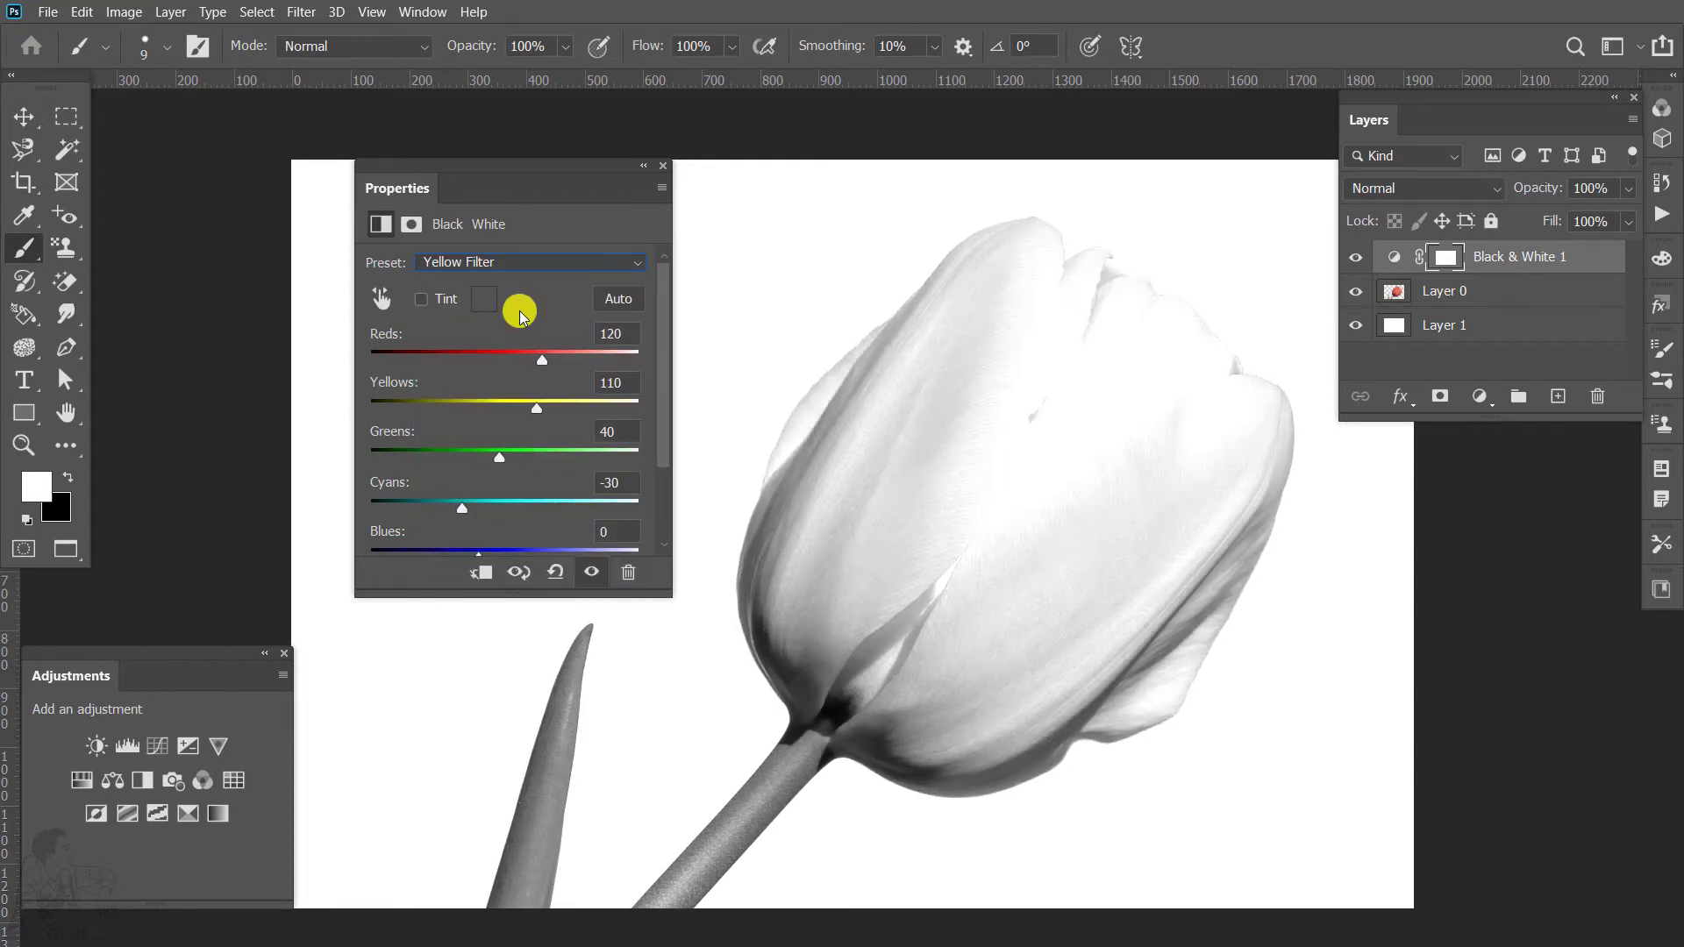
click(515, 263)
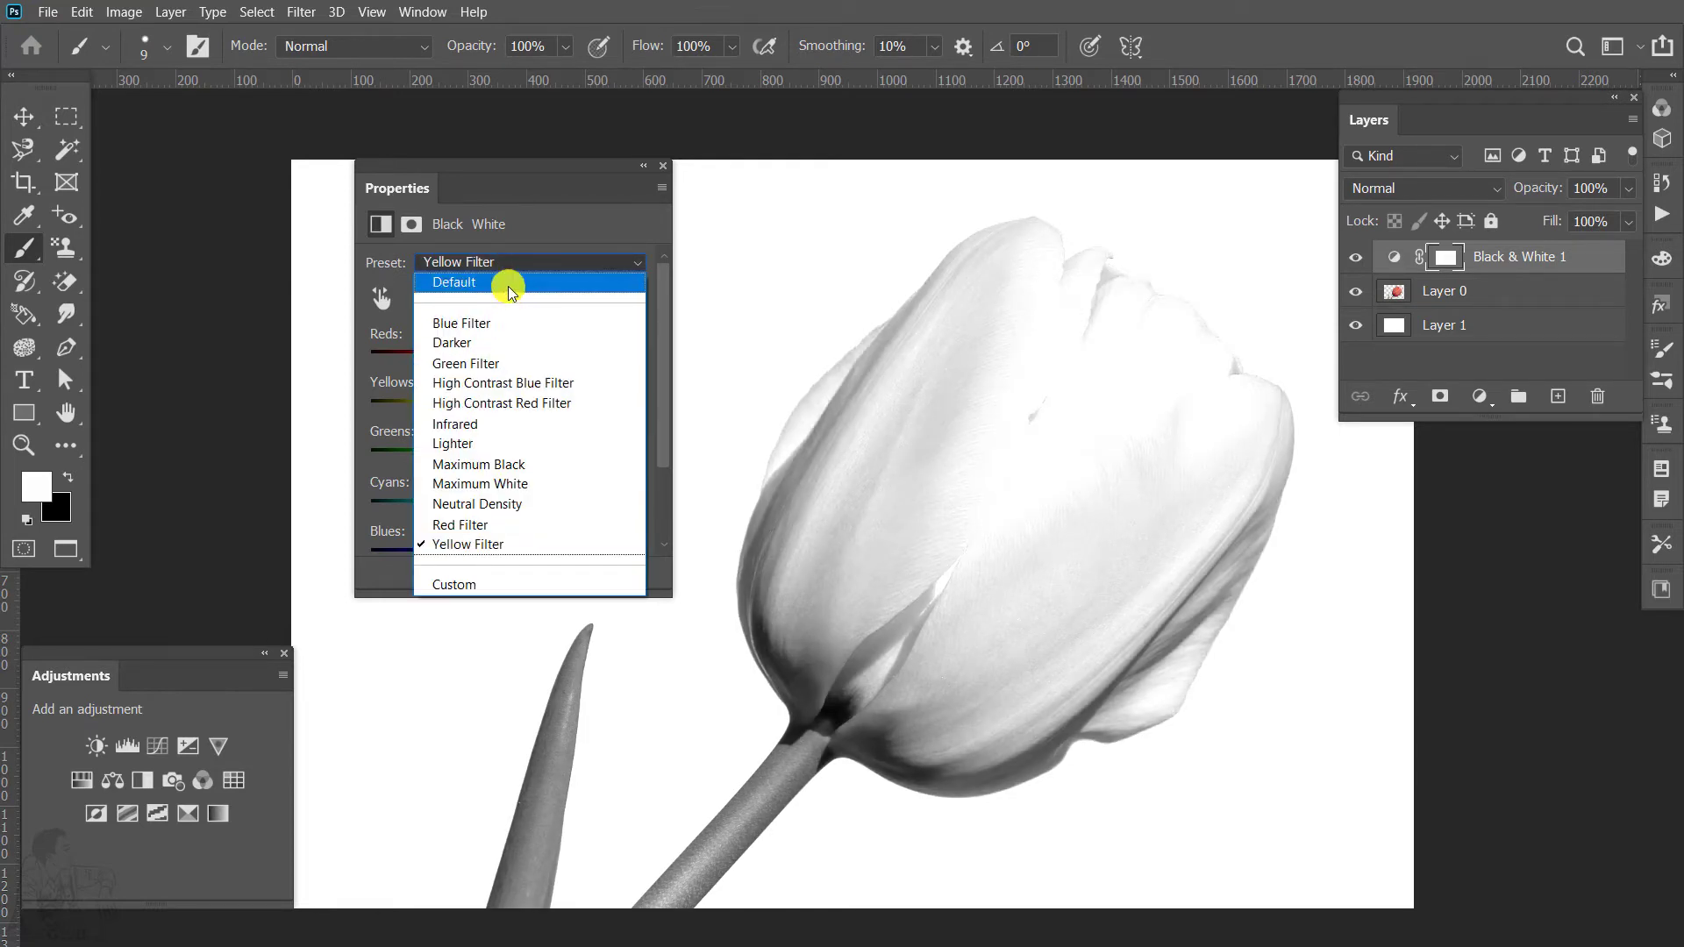
click(508, 286)
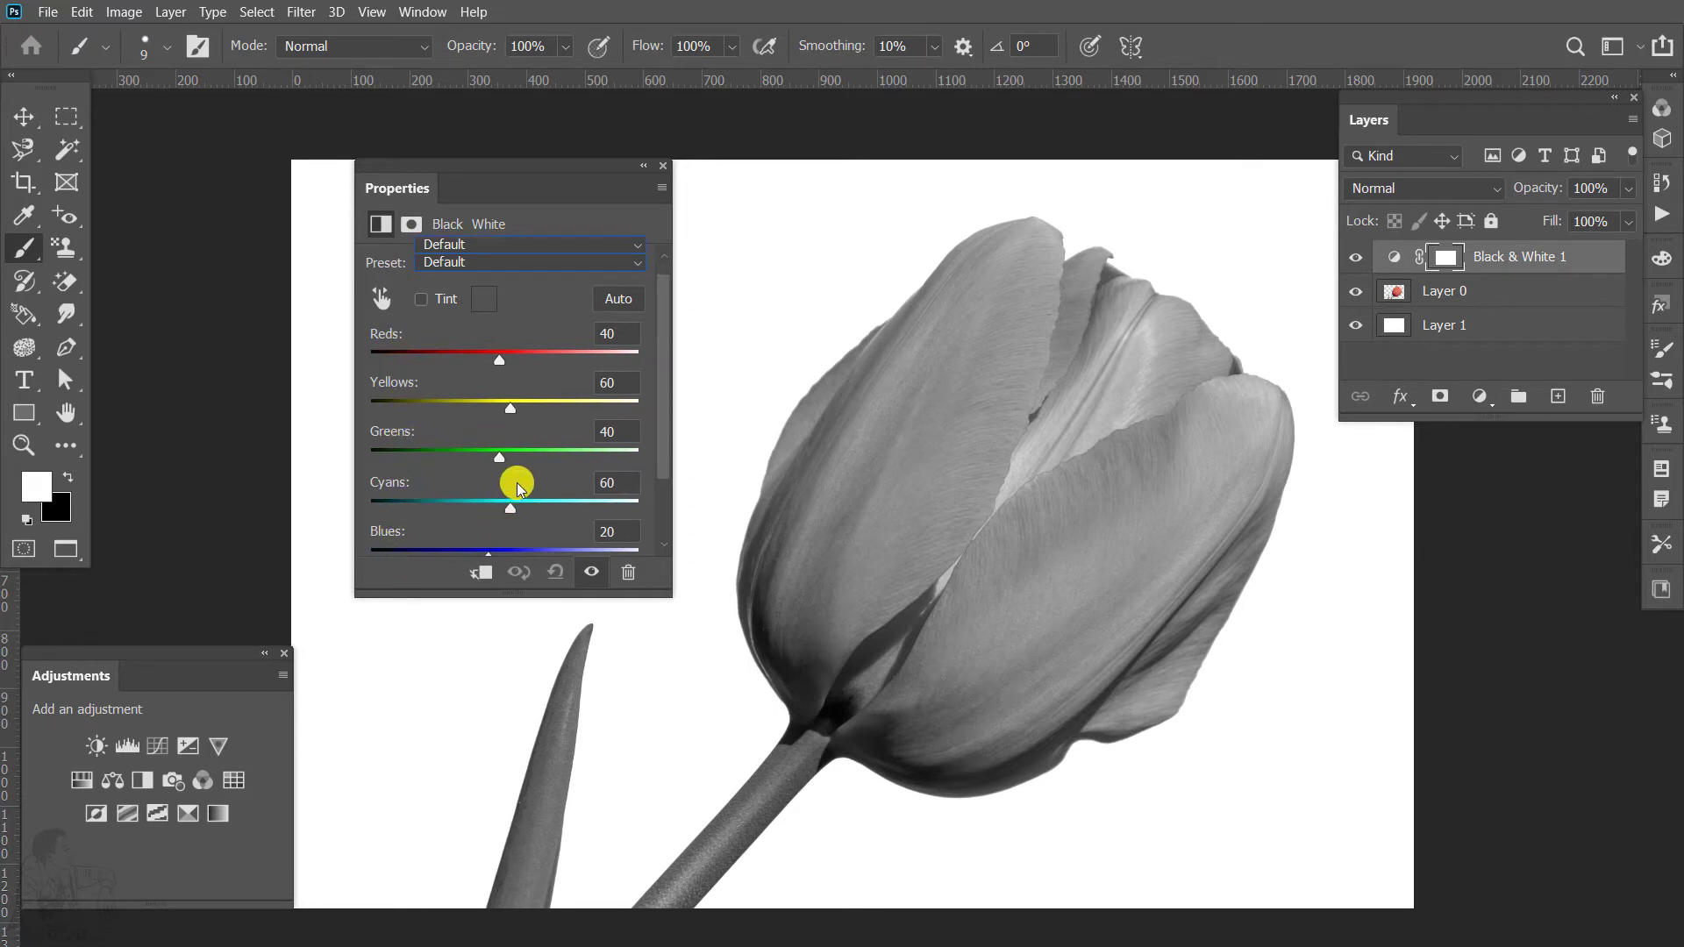
Enlarge the Black & White Properties panel and check the Preset list without changing it.
scroll(515, 481, down, 3)
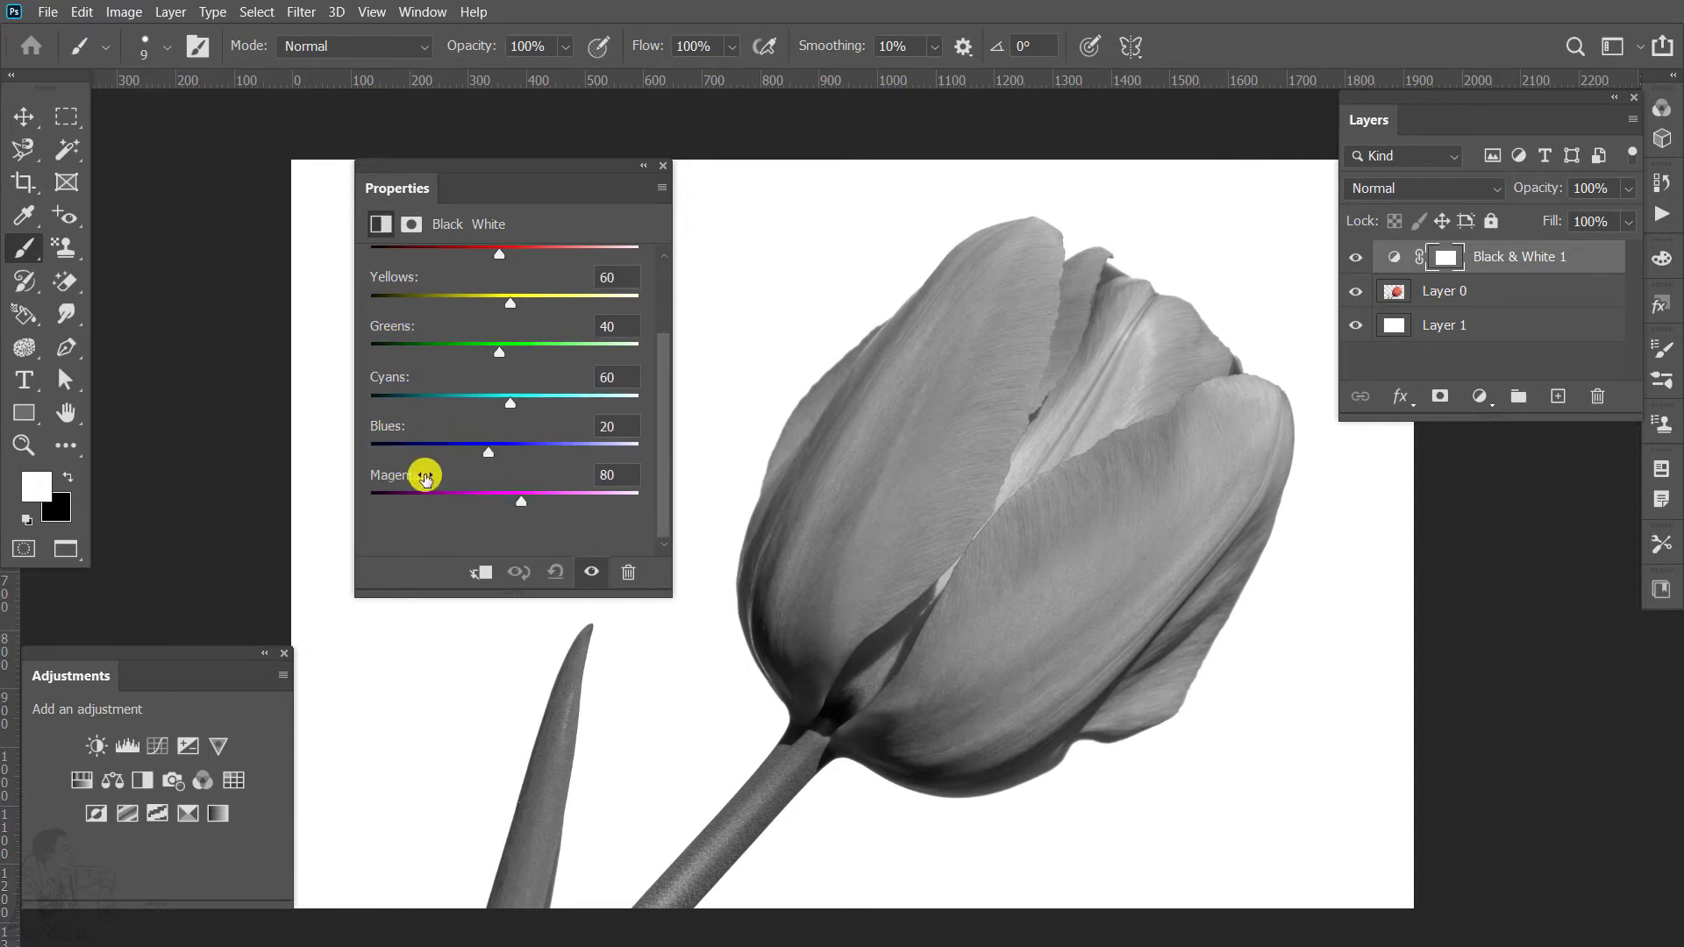
drag(459, 590, 416, 690)
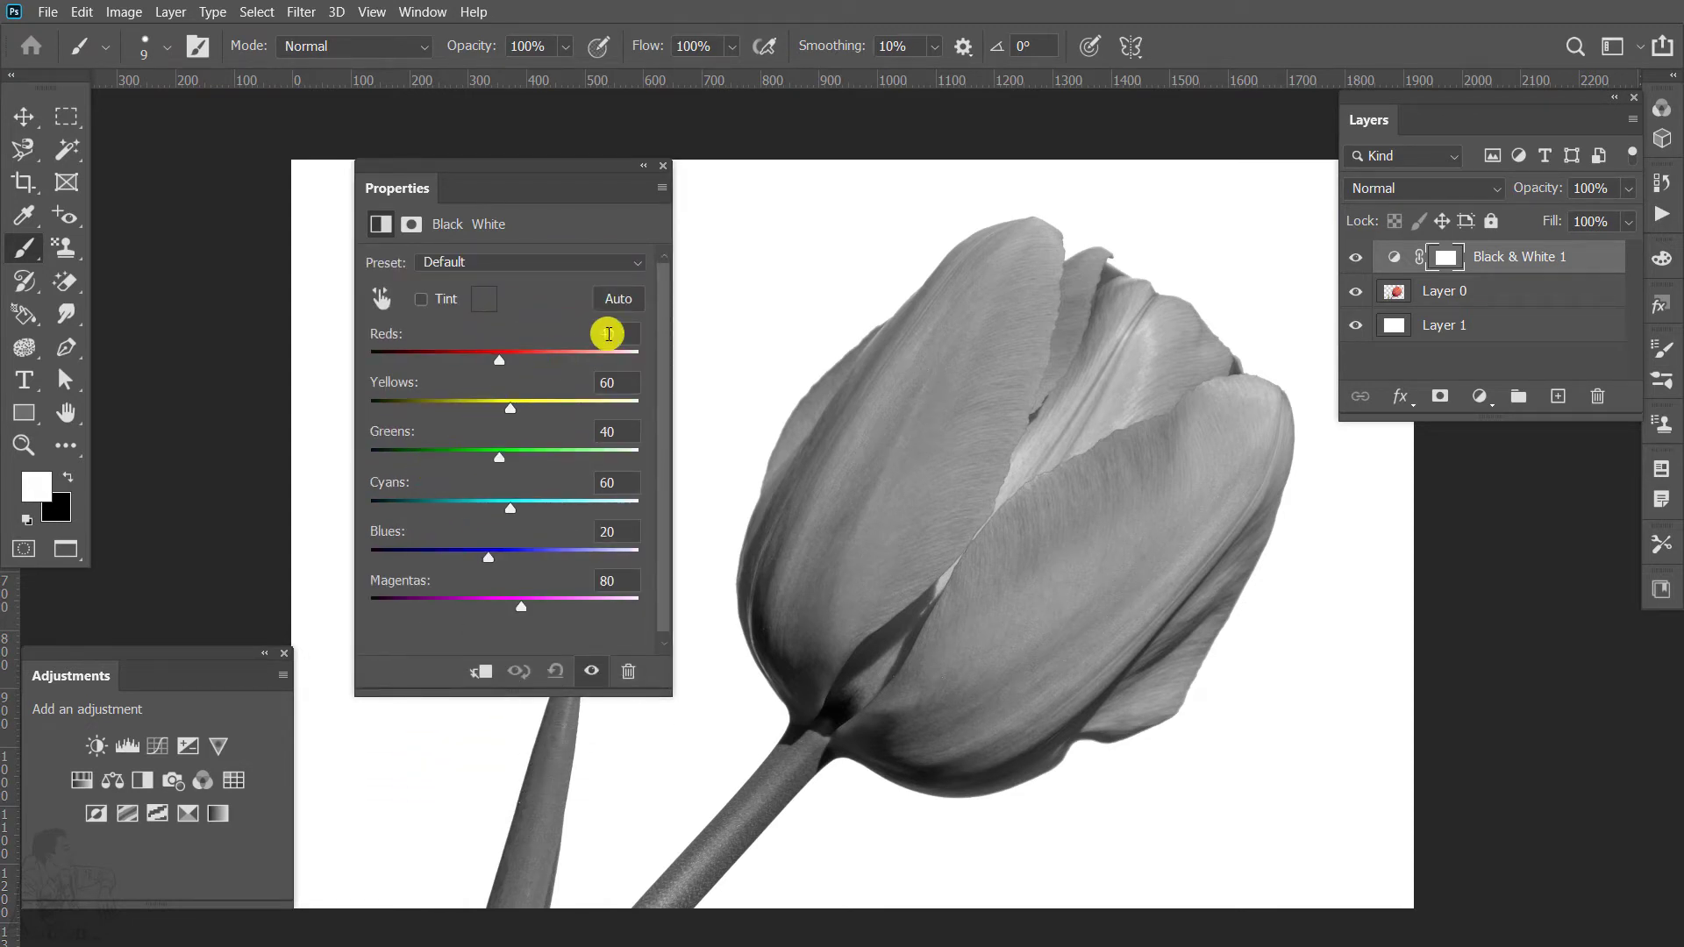
click(515, 262)
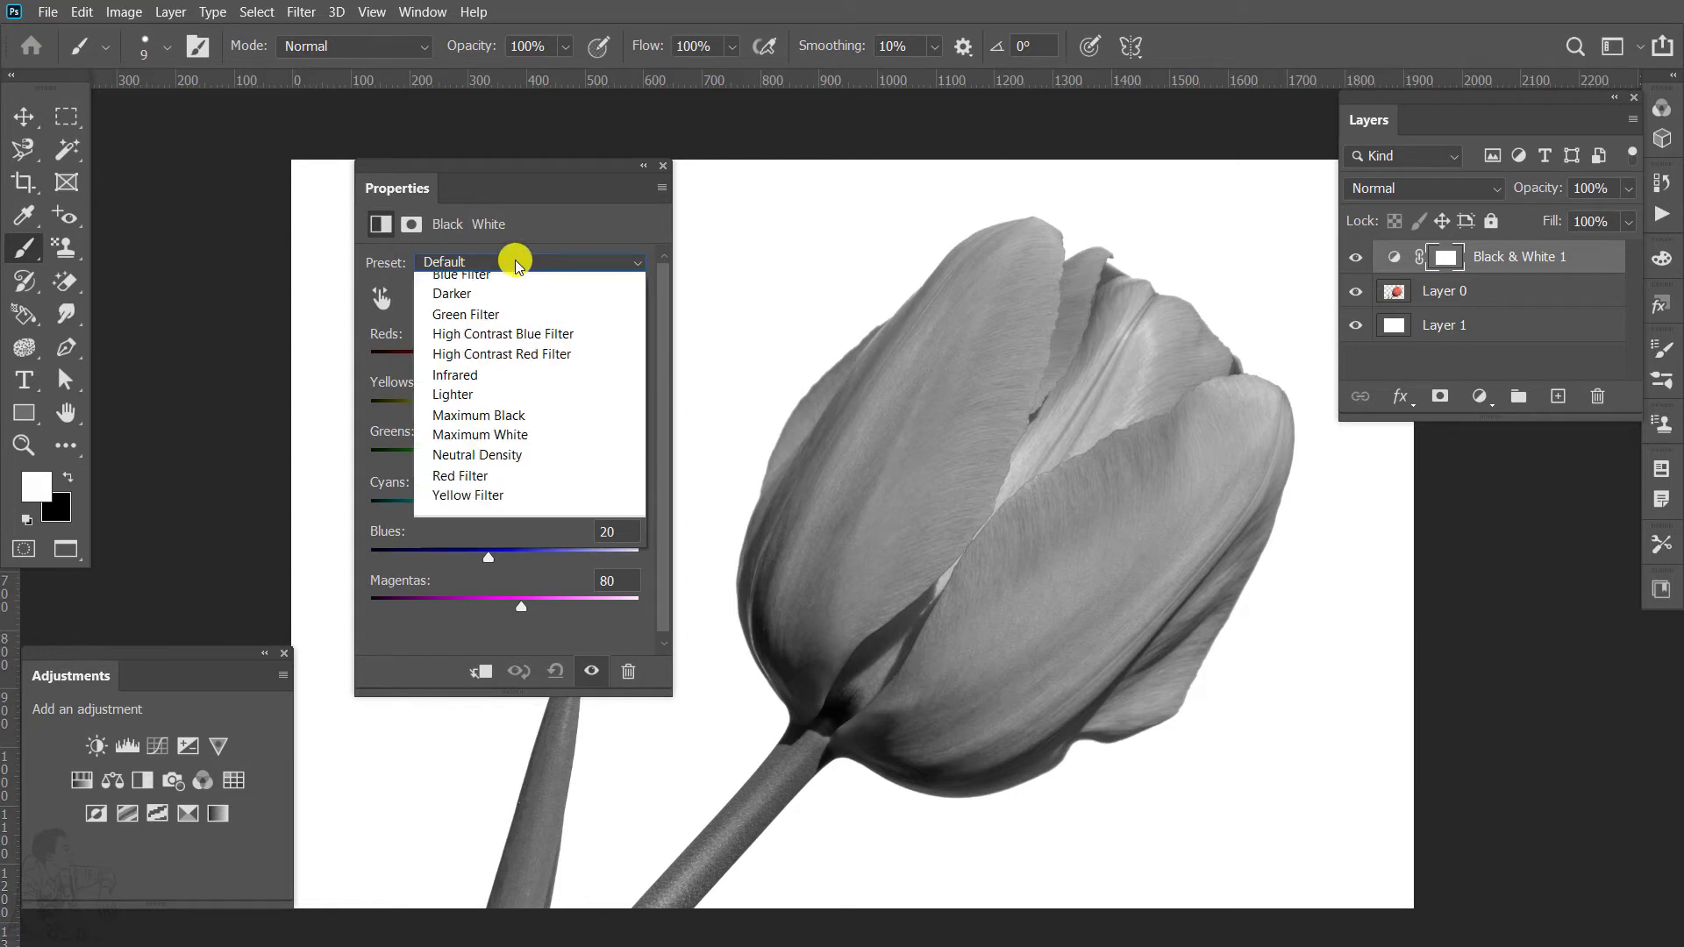
click(516, 263)
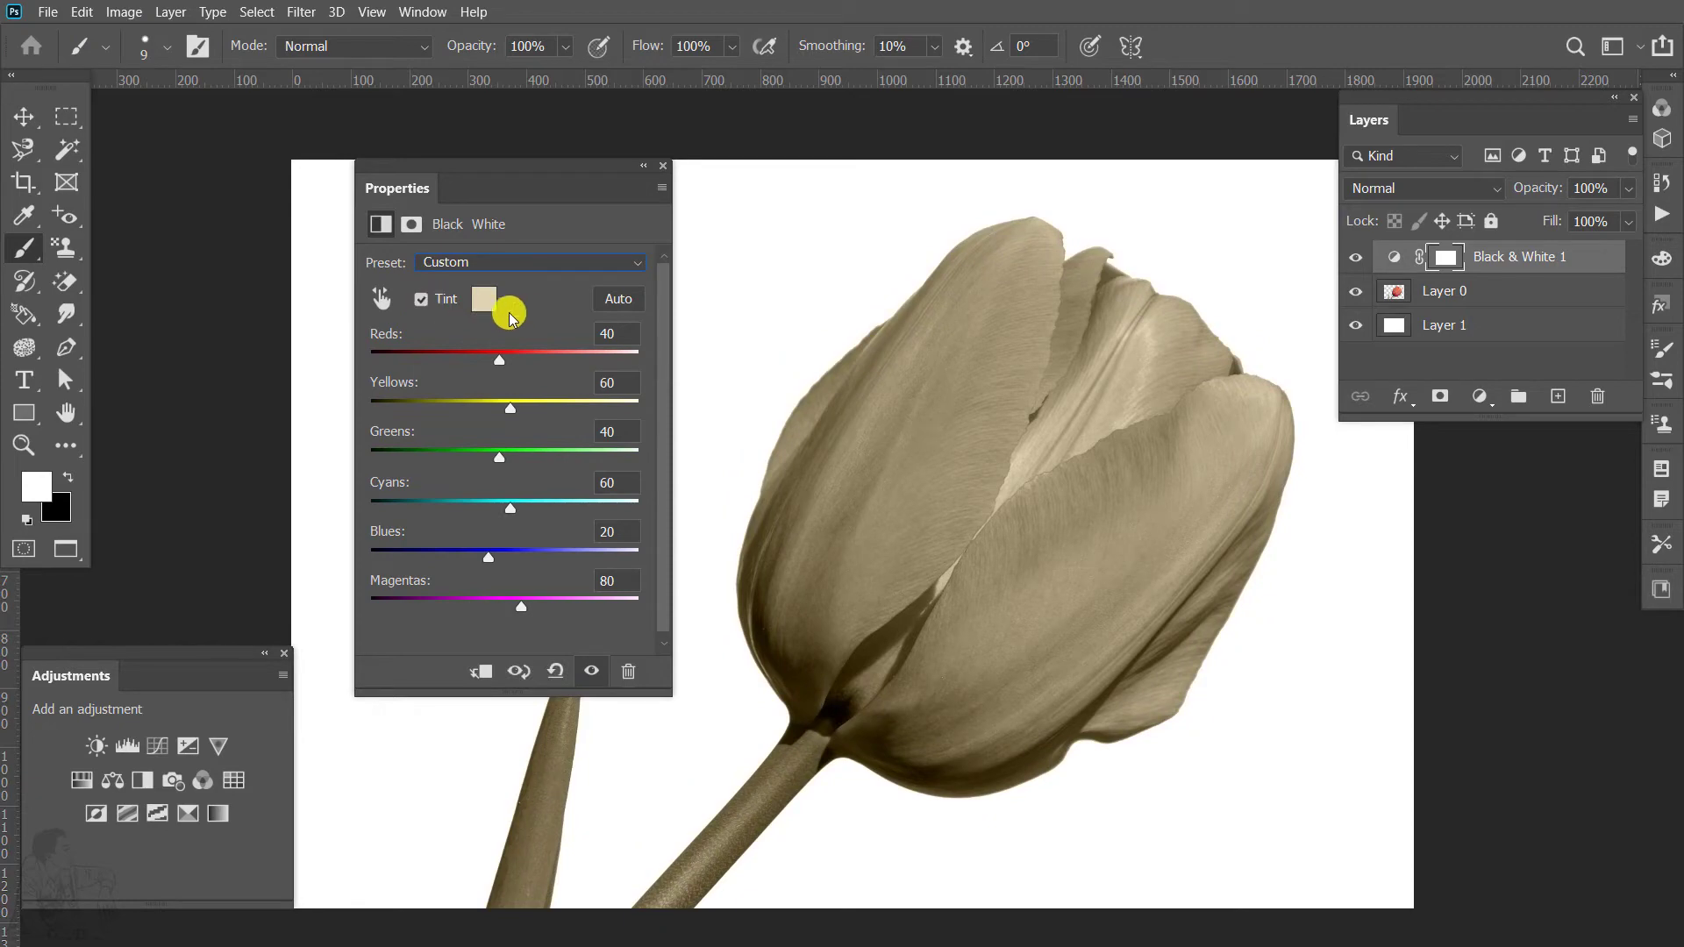
click(500, 300)
drag(513, 278, 1126, 401)
click(1066, 535)
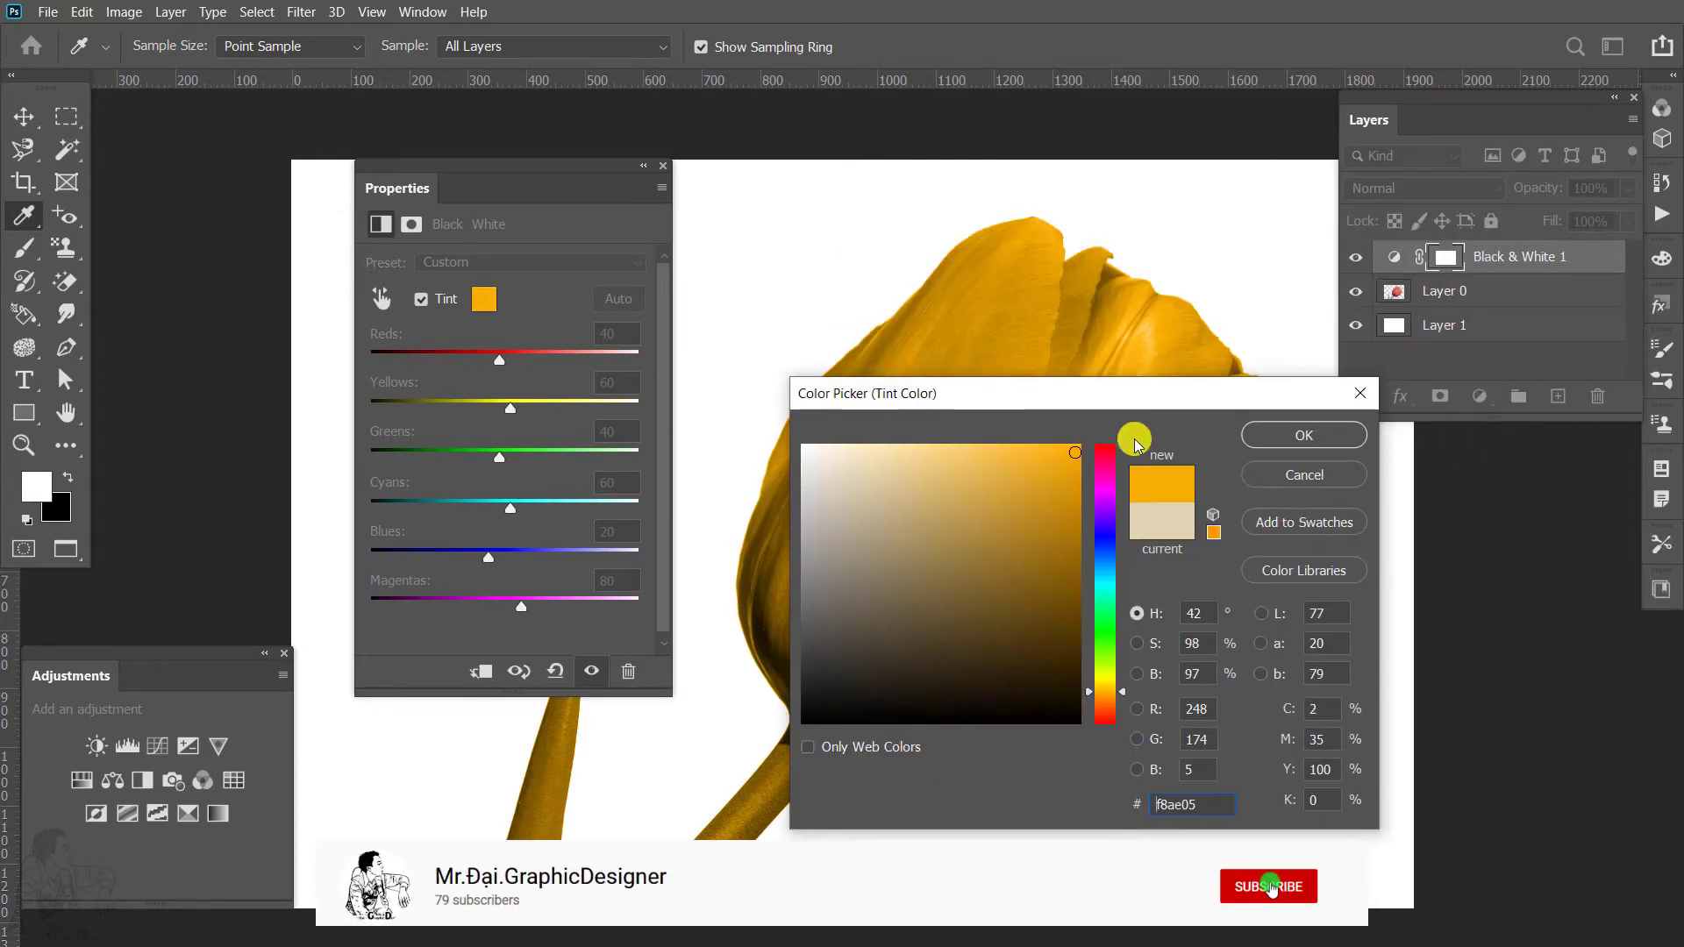
drag(1103, 497, 1112, 579)
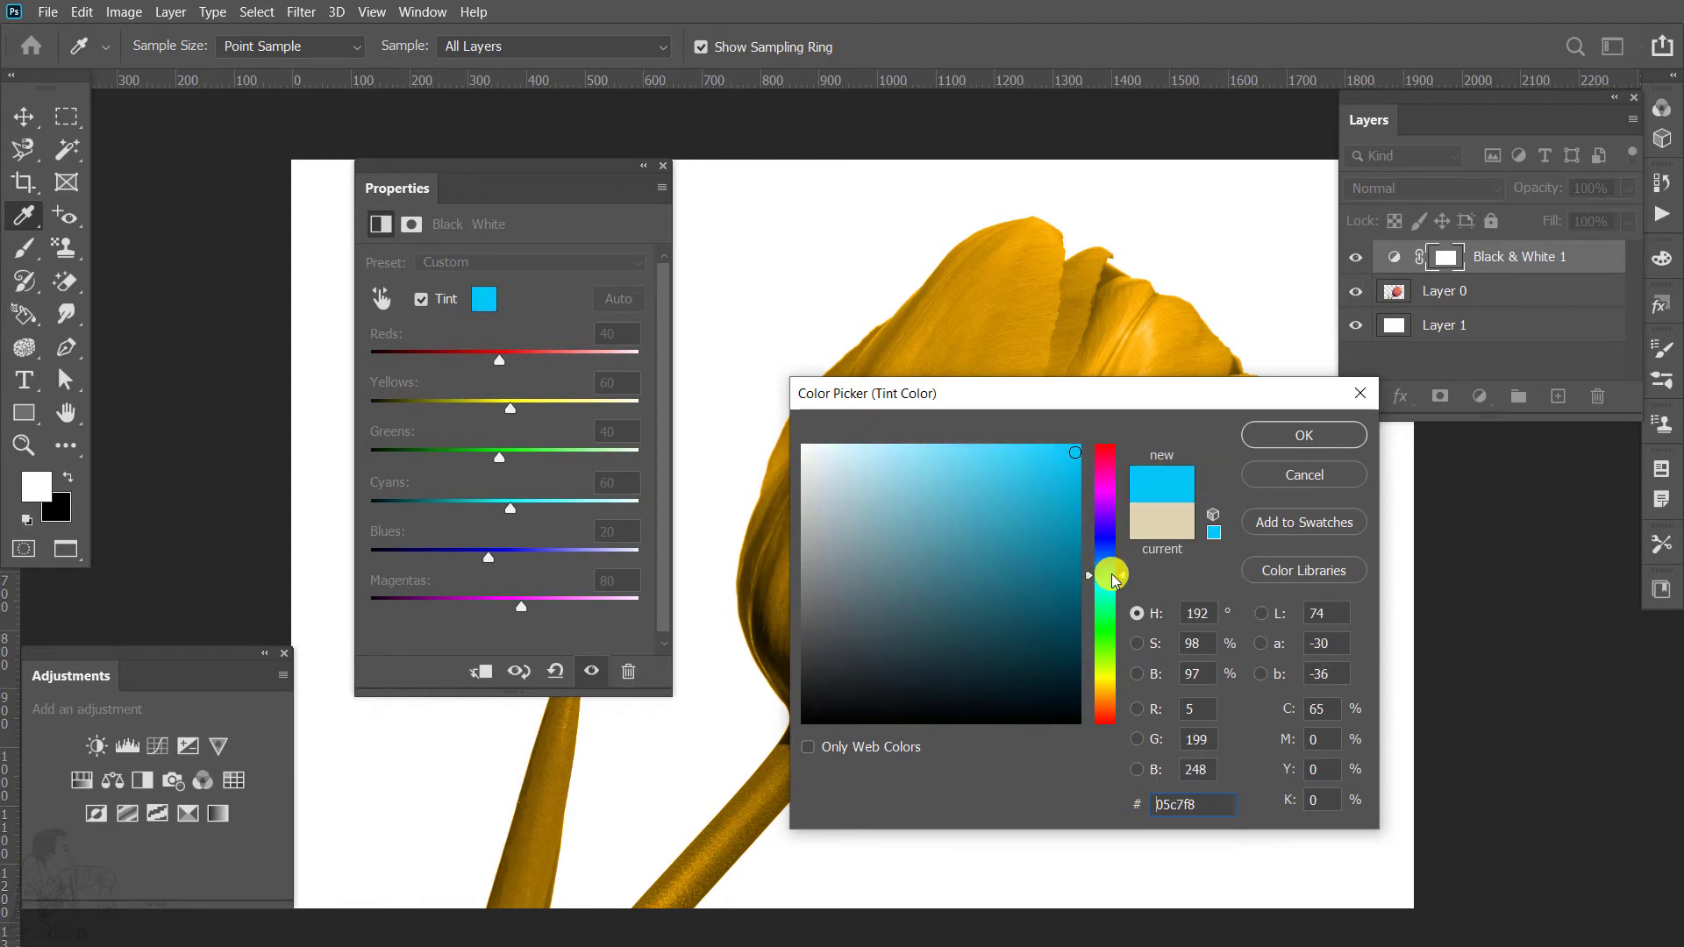
drag(1108, 402, 1166, 350)
click(1159, 457)
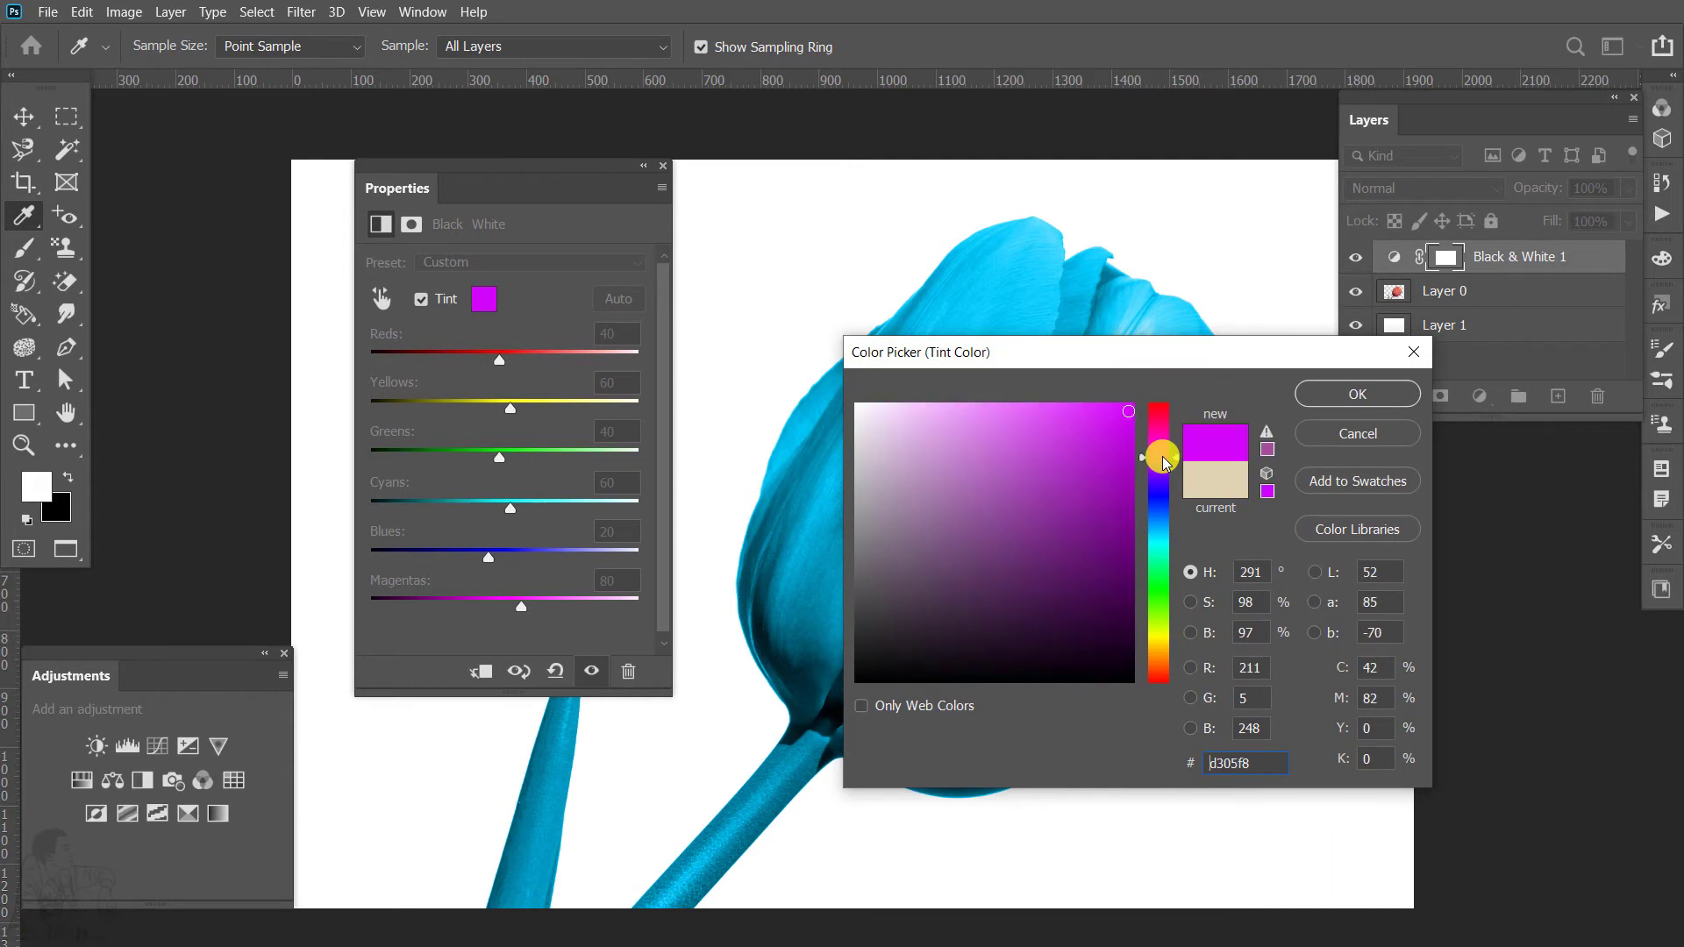
click(1164, 583)
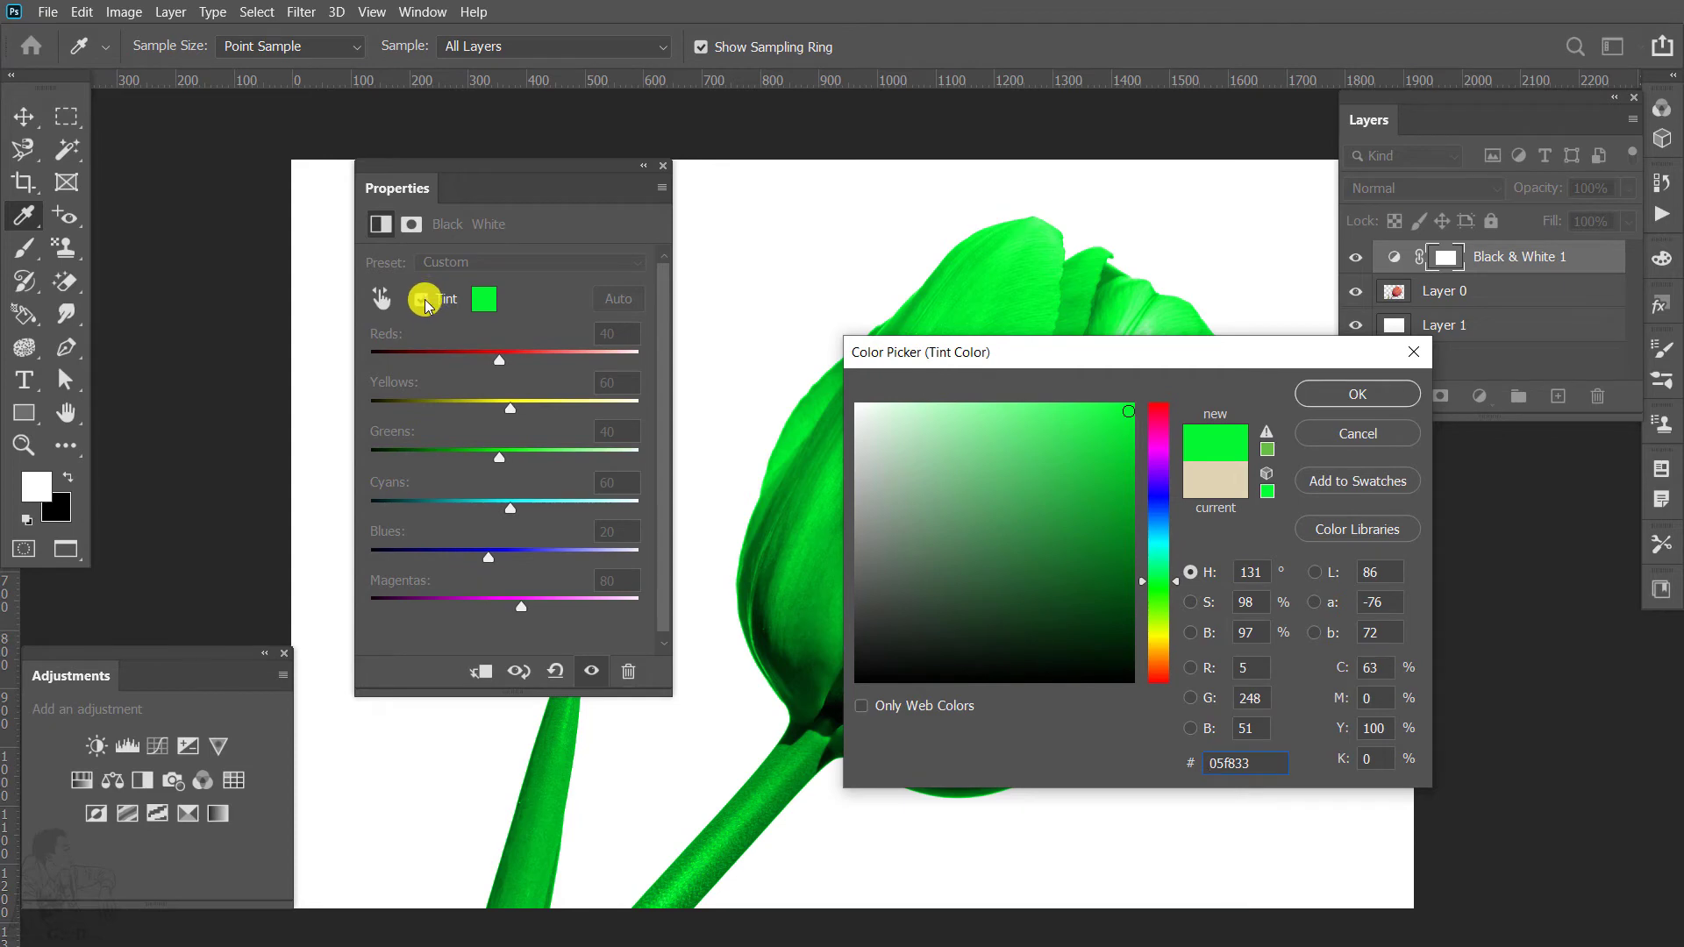
click(1326, 434)
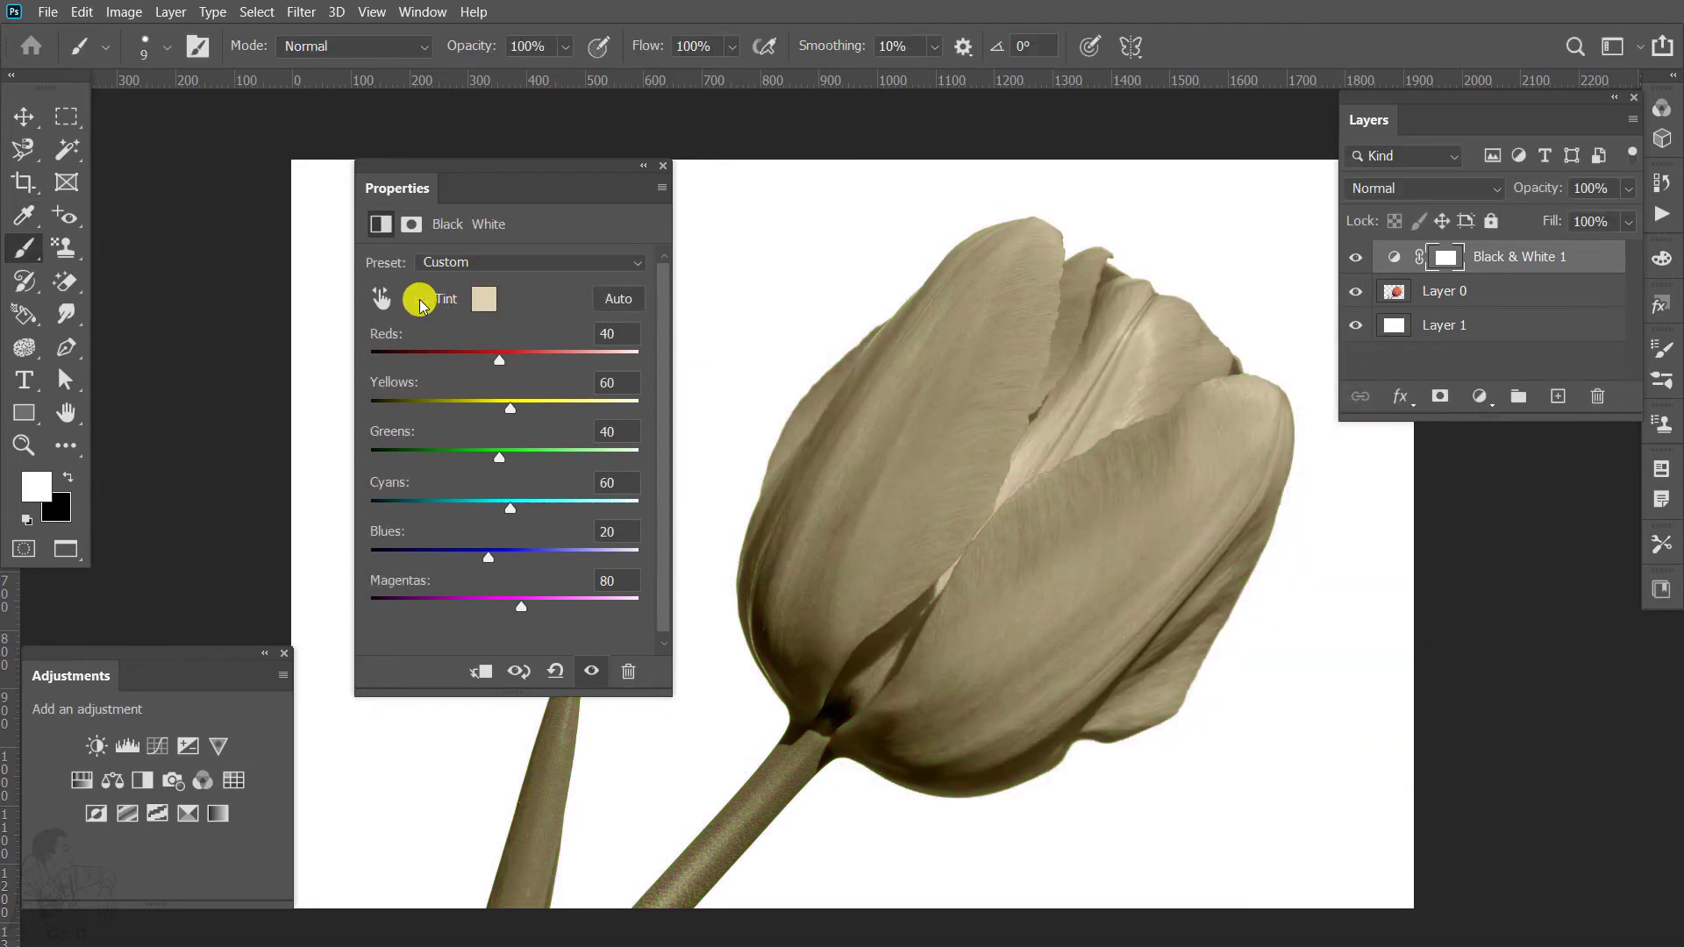
Turn Tint off and mix Reds 25, Yellows 300, Greens -65, Cyans -32, Blues -85, Magentas -200.
click(422, 299)
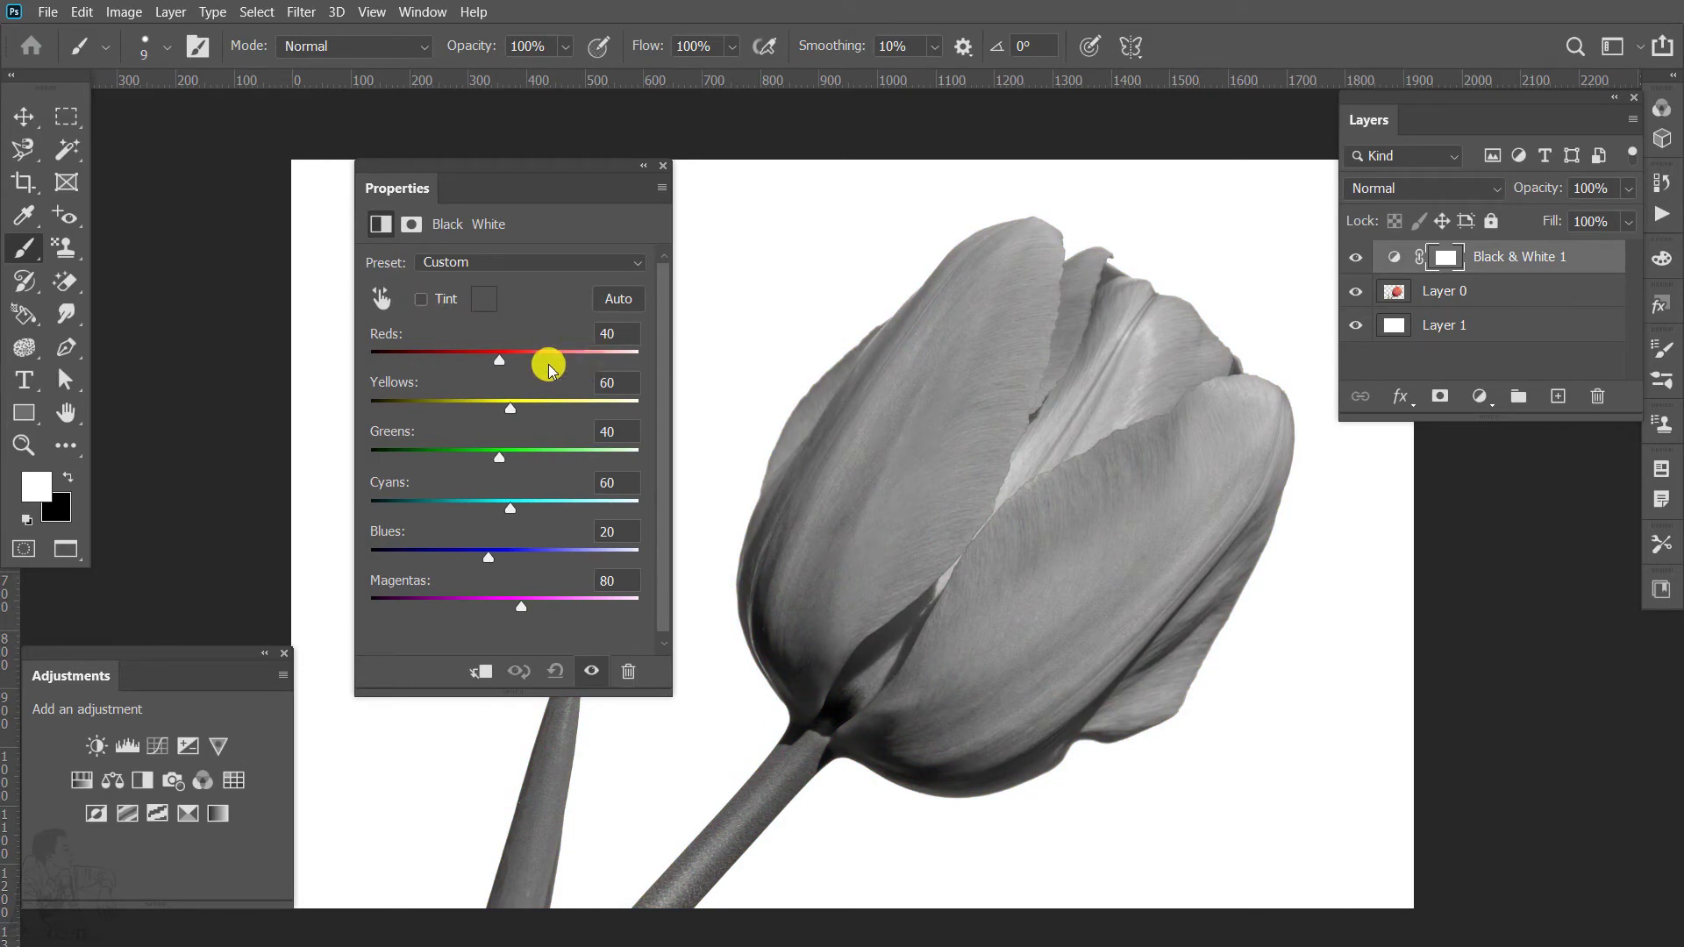
drag(496, 363, 458, 405)
drag(499, 457, 460, 605)
drag(499, 361, 657, 433)
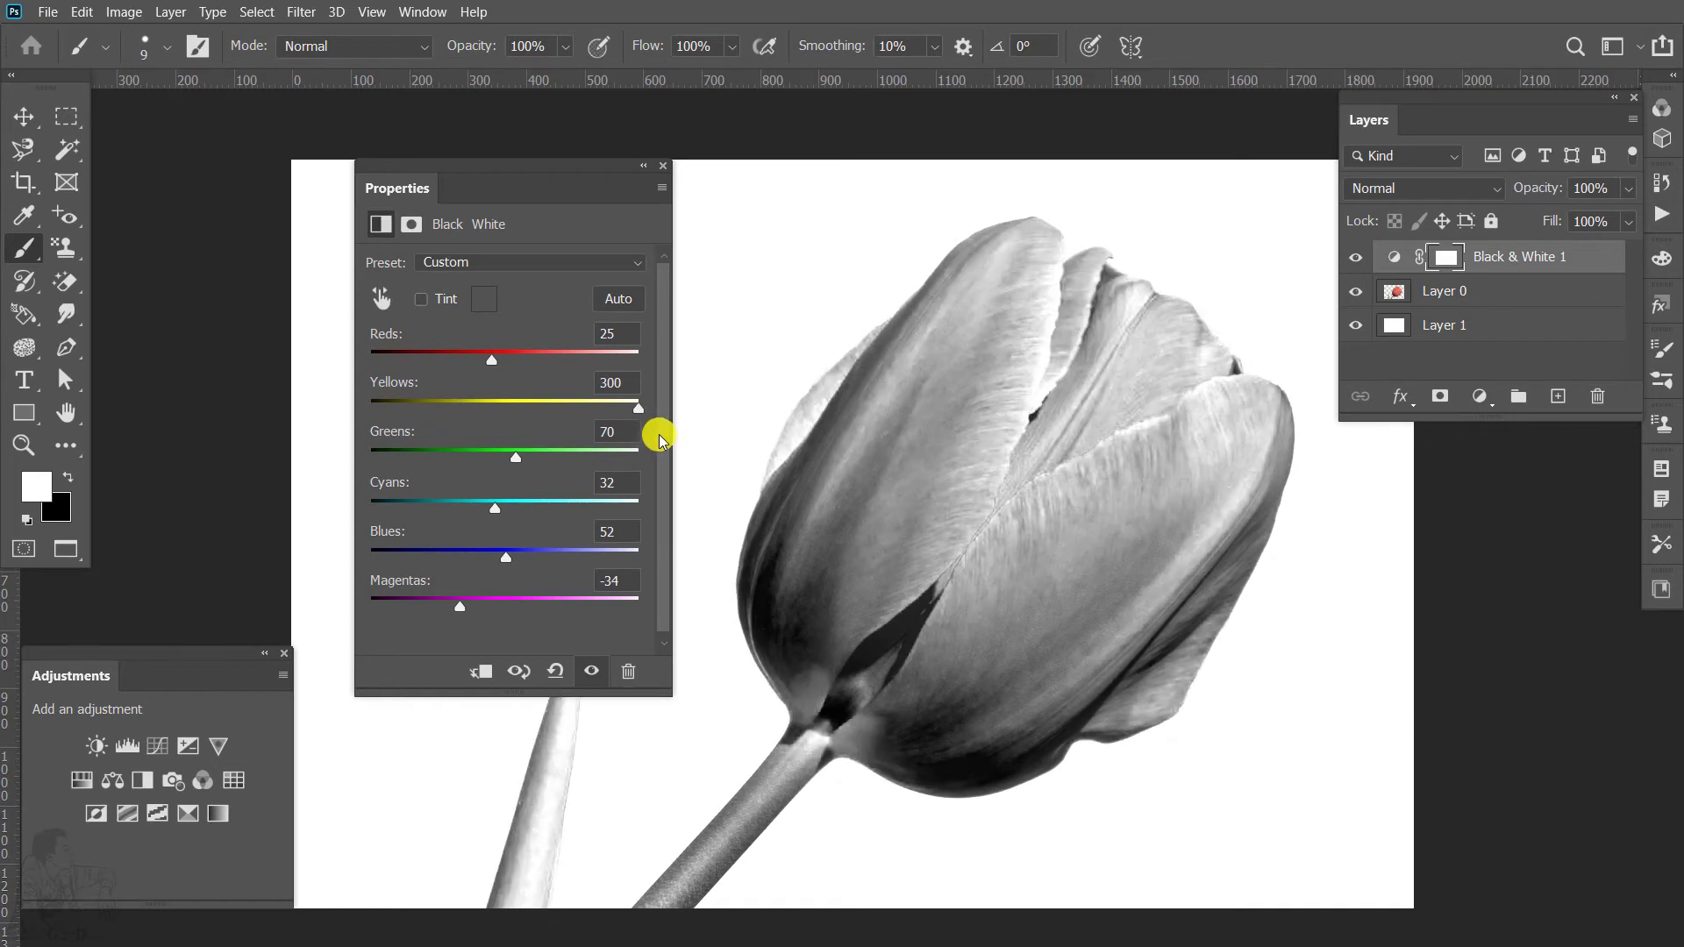
drag(515, 456, 315, 608)
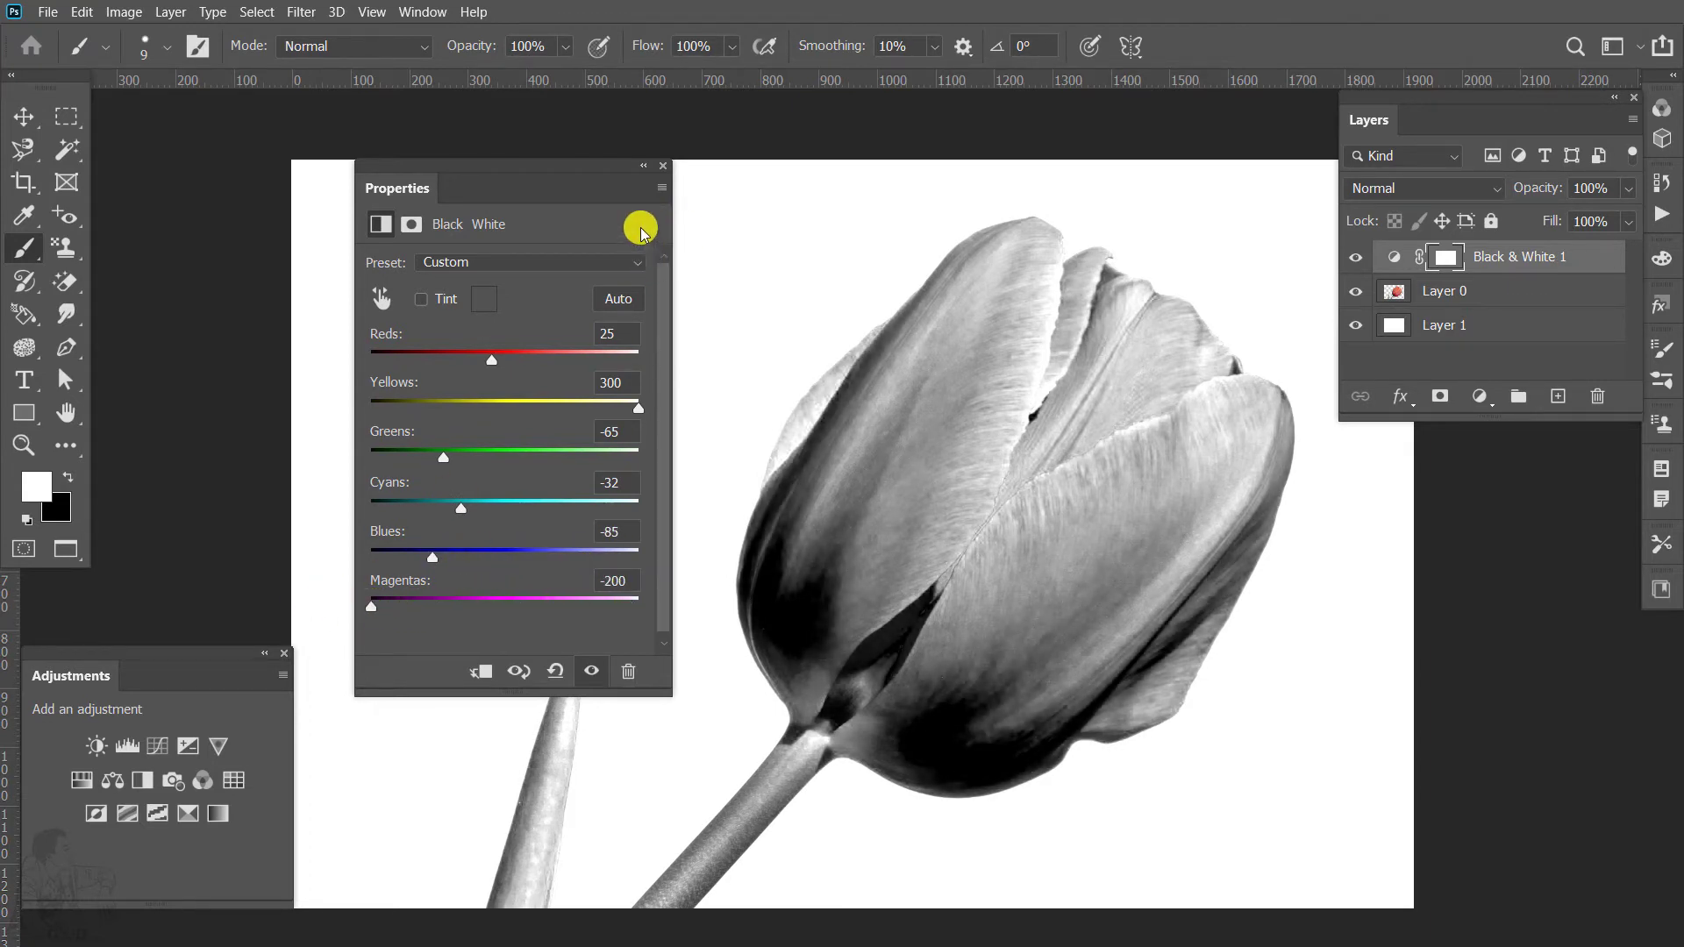
Save the current Black & White mix as a preset named Untitled.
click(663, 188)
click(763, 250)
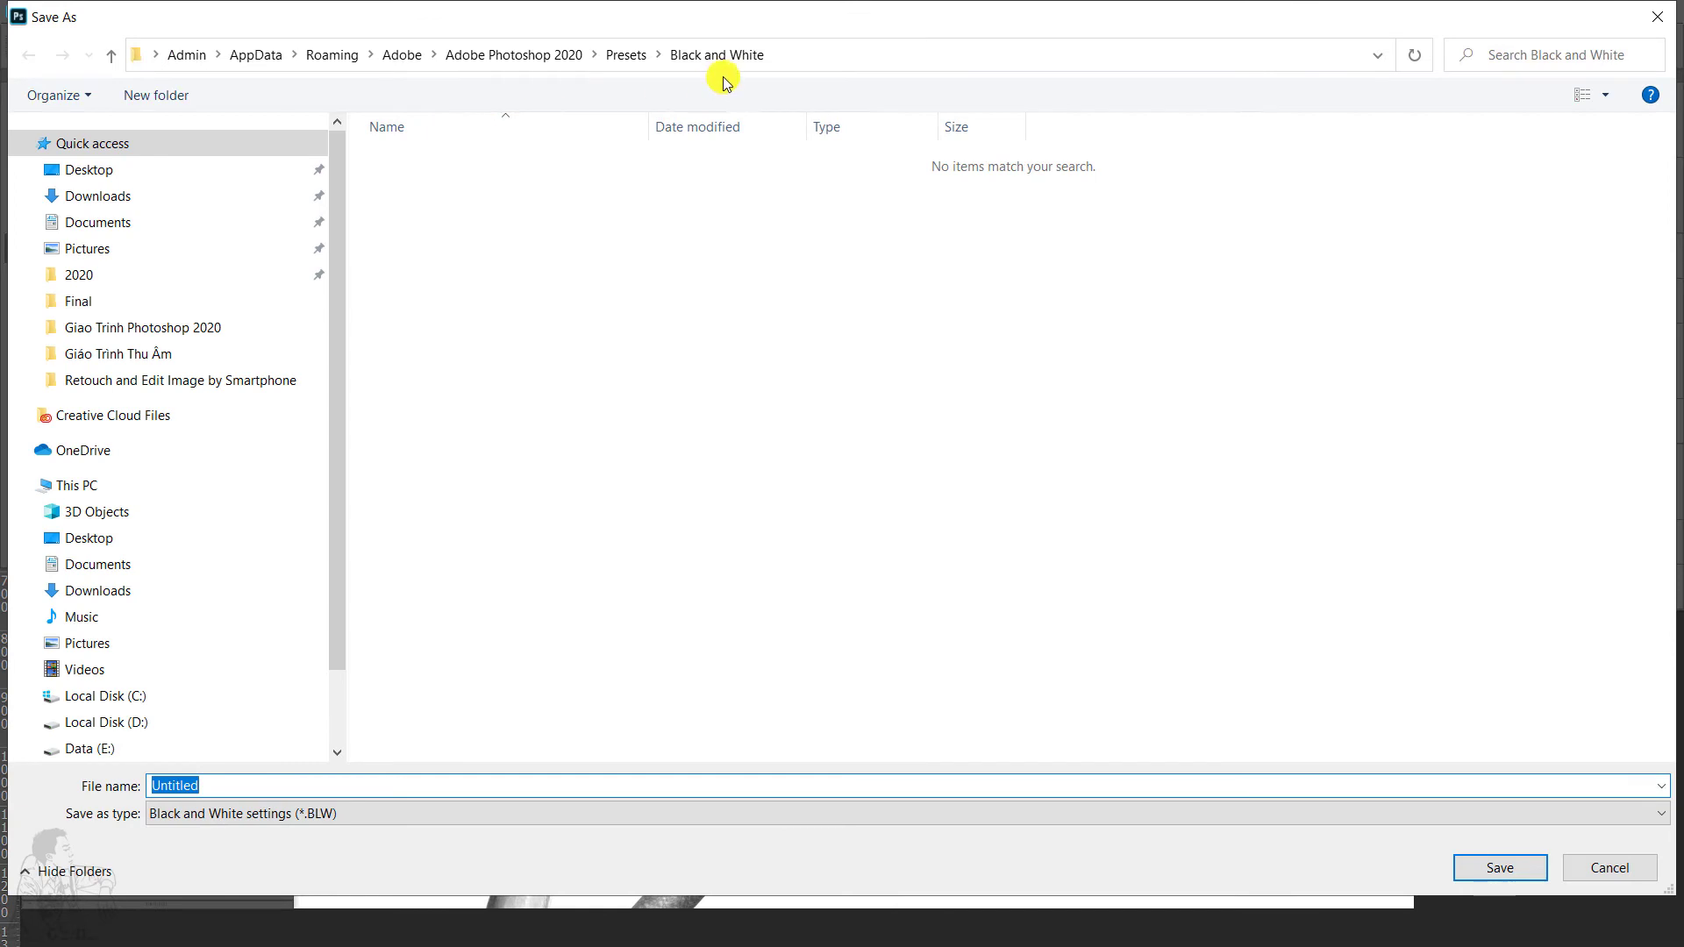
click(1478, 868)
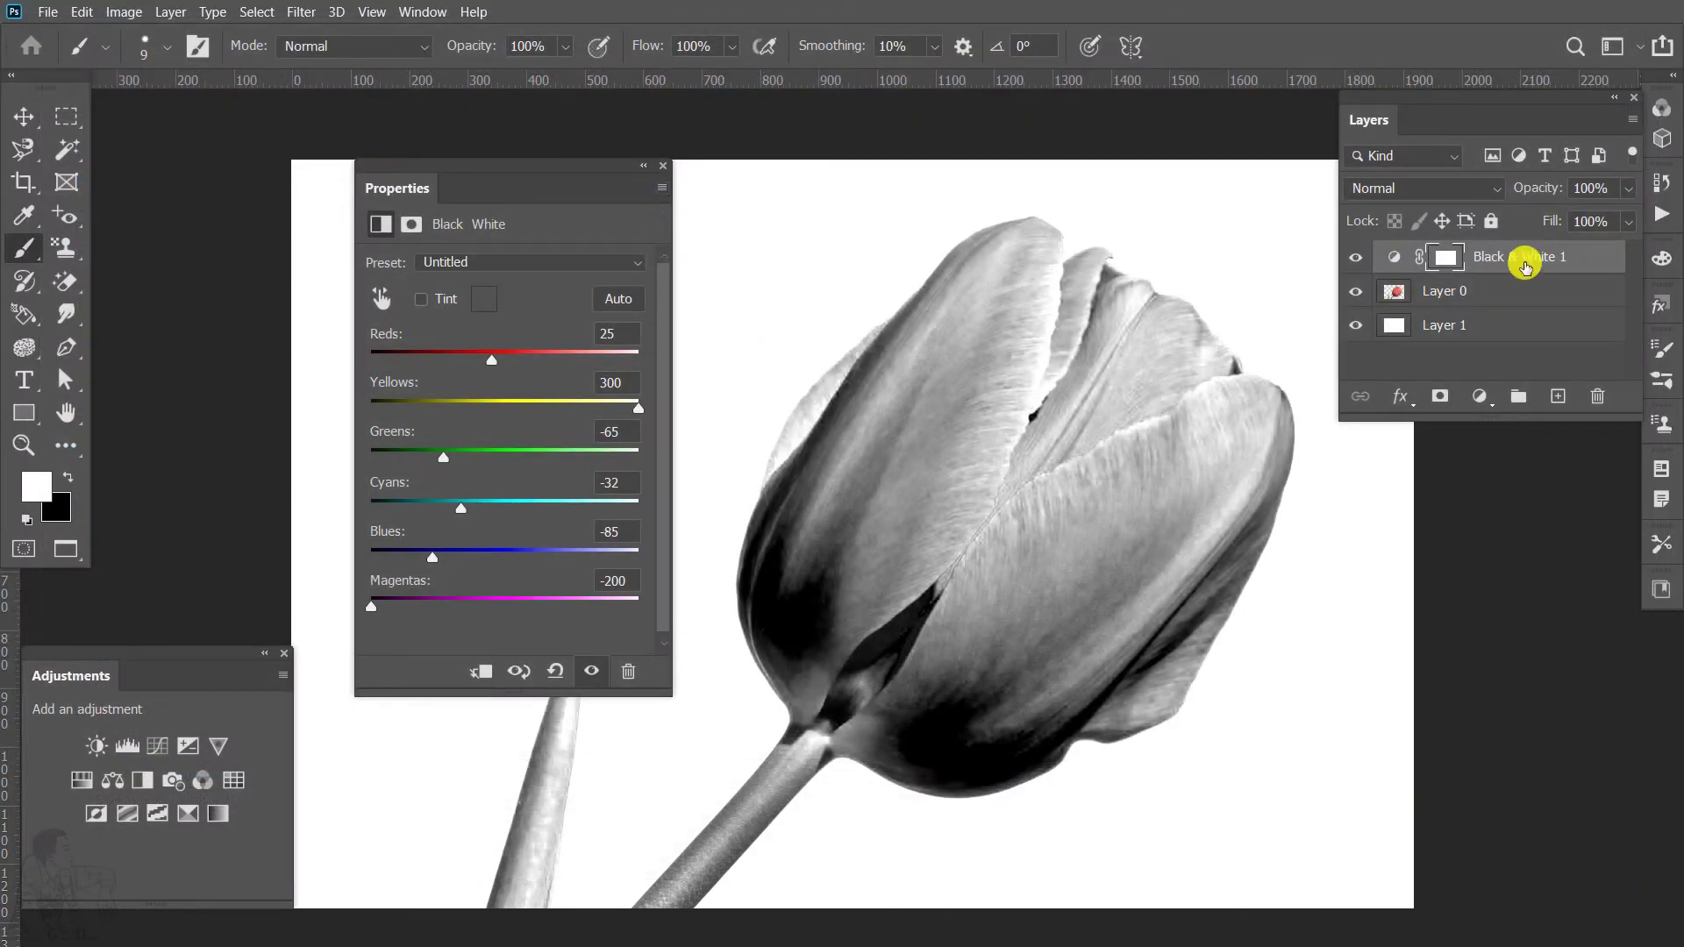
click(1527, 256)
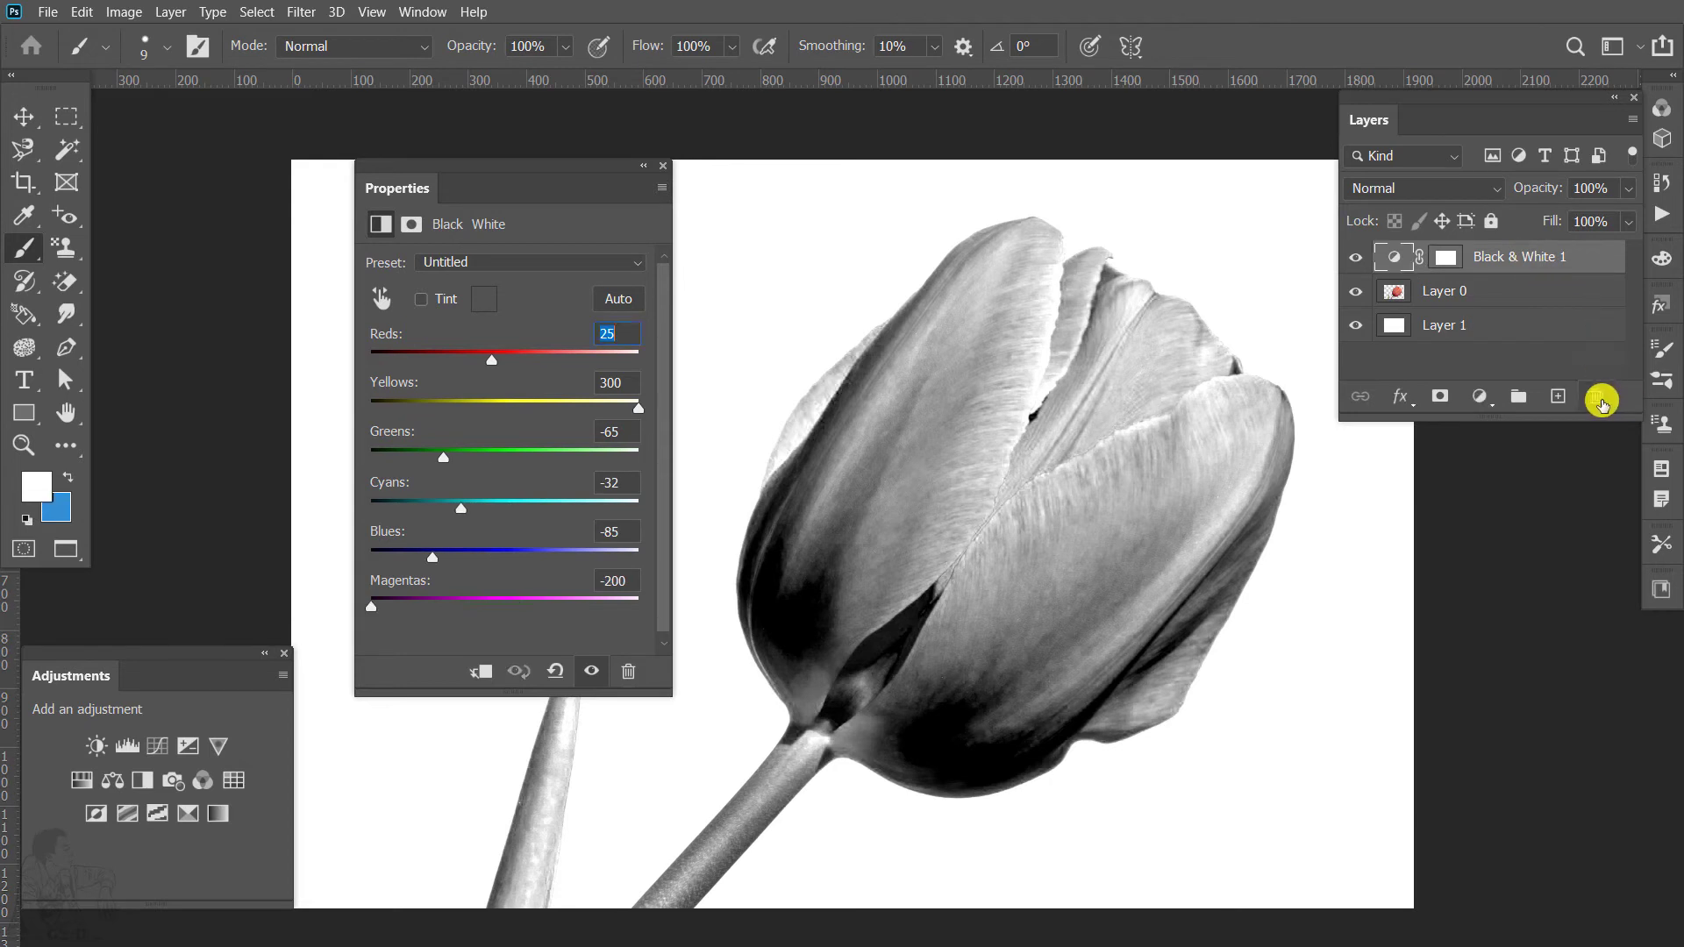
Delete the layers, undo to restore Layer 0, and add a new Black & White adjustment.
click(1600, 399)
click(1600, 399)
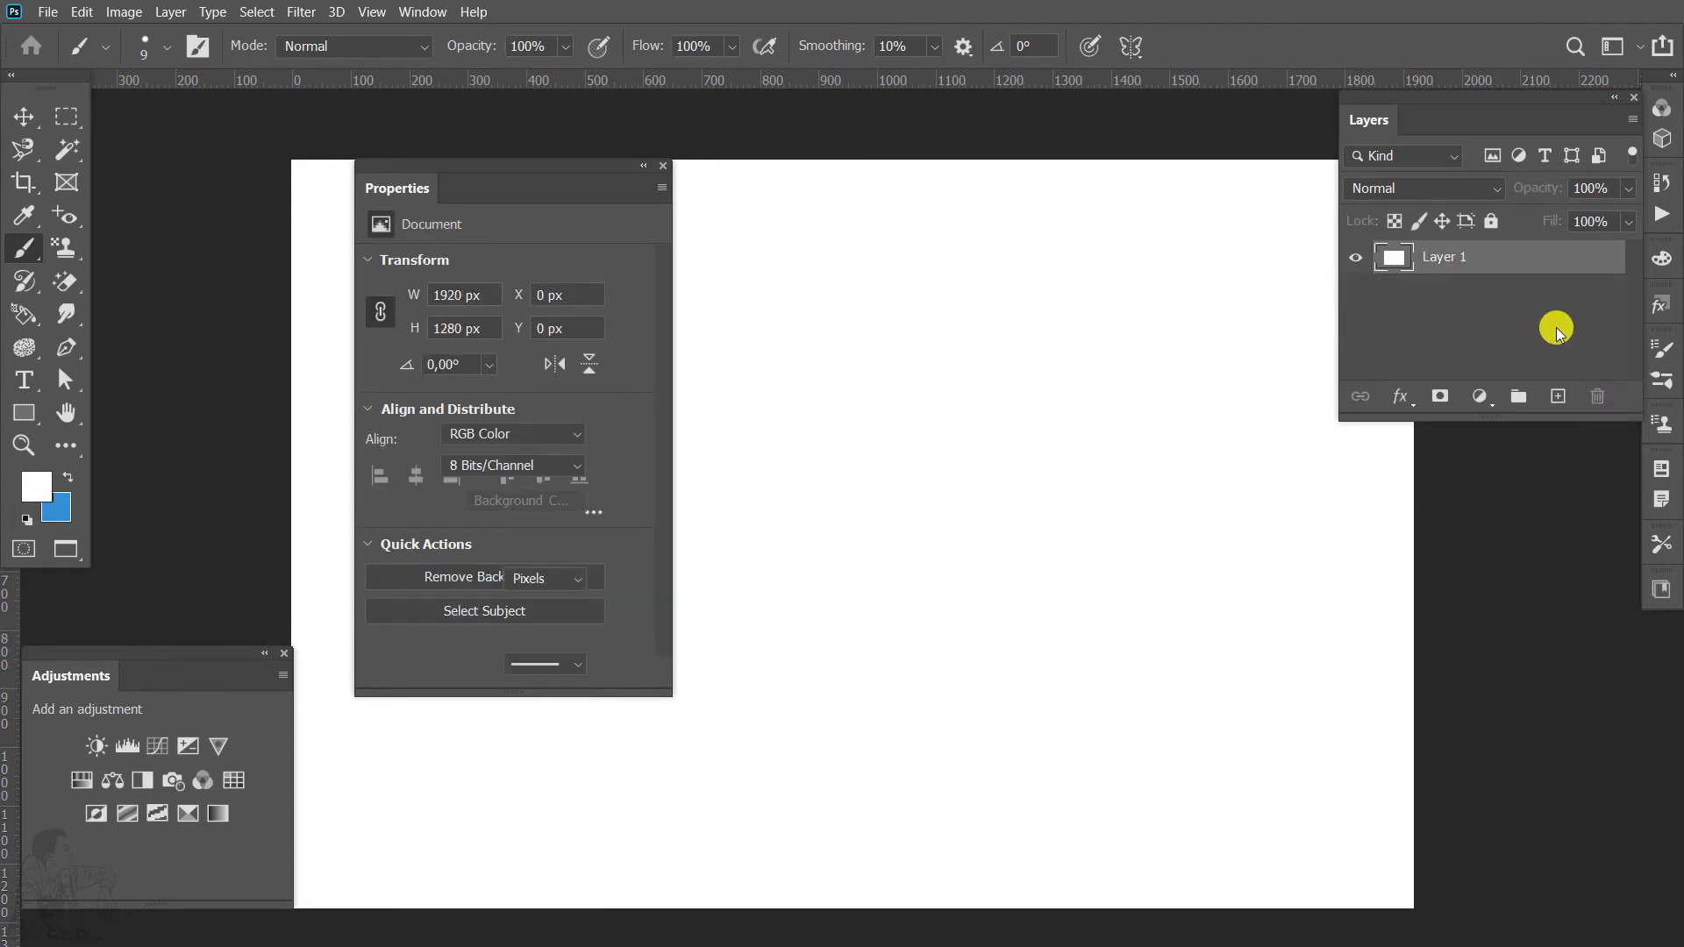
key(ctrl+z)
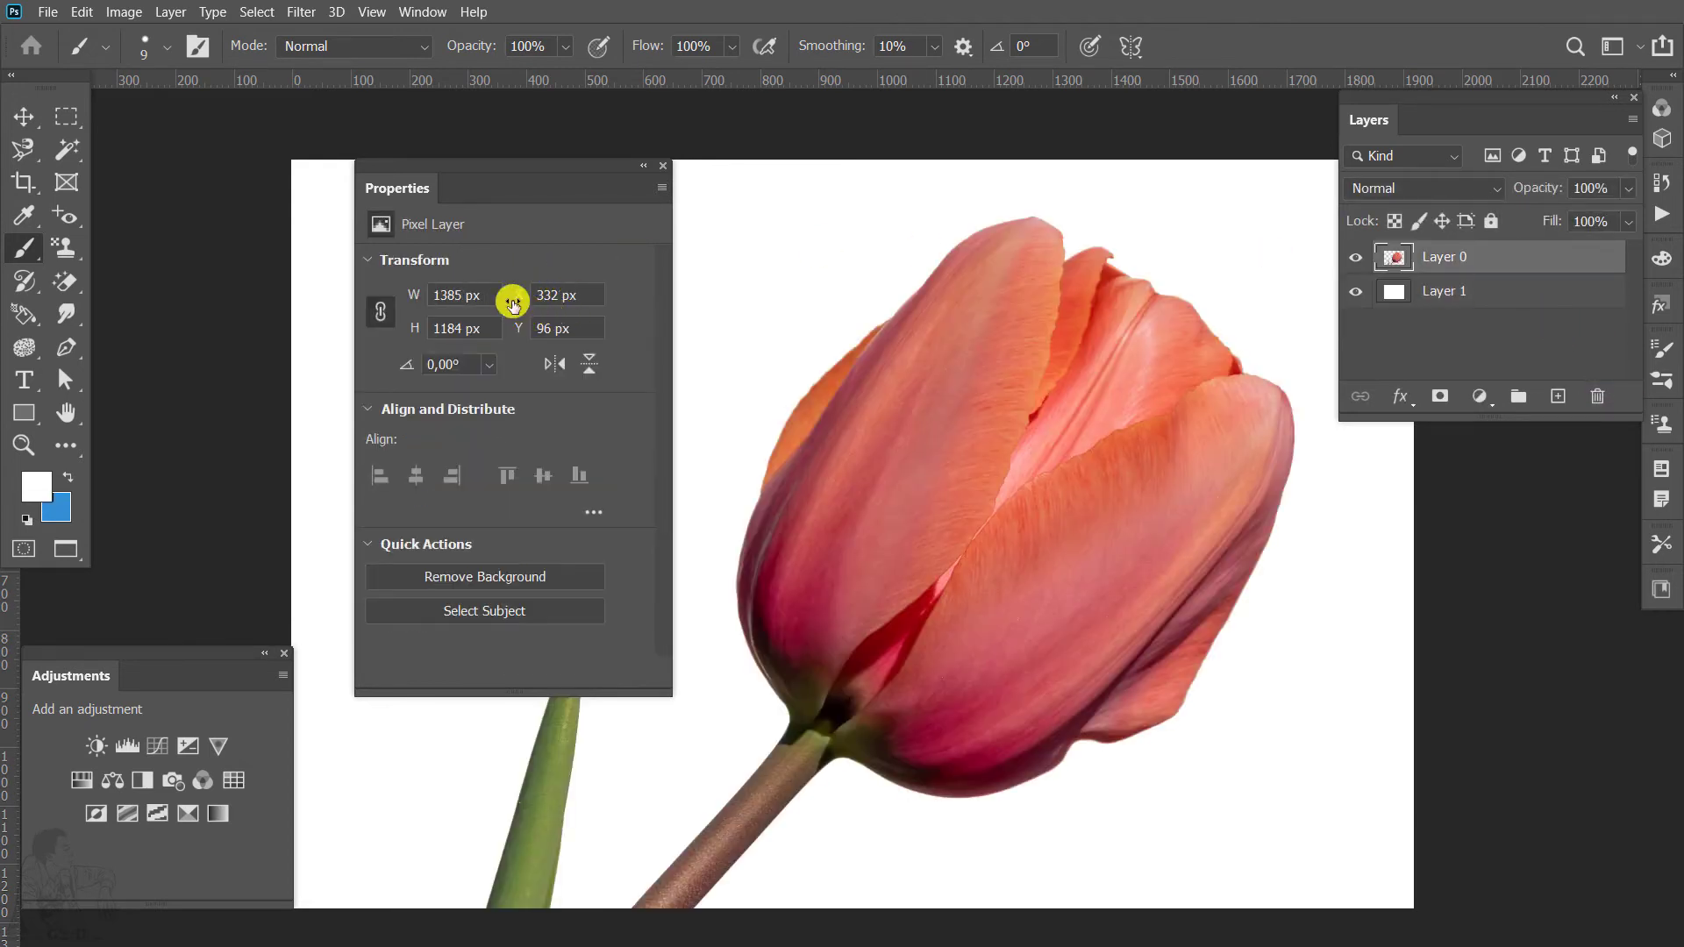
click(143, 782)
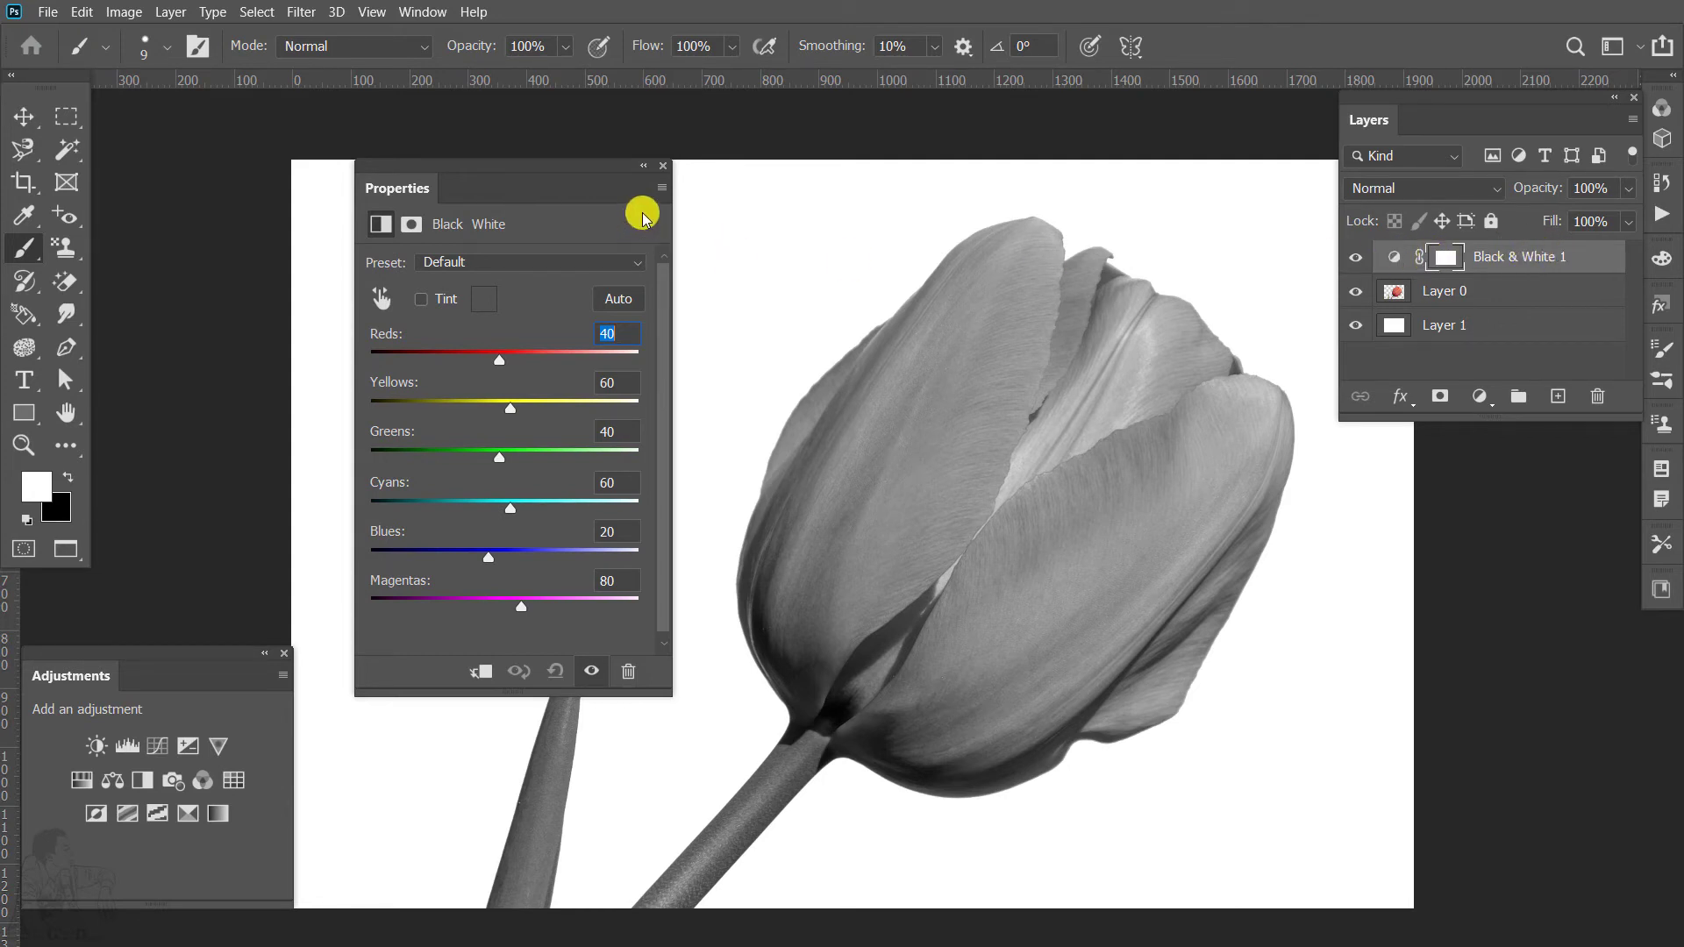
Load the Untitled preset, then reset to Default: Reds 40, Yellows 60, Blues 20, Magentas 80.
click(663, 189)
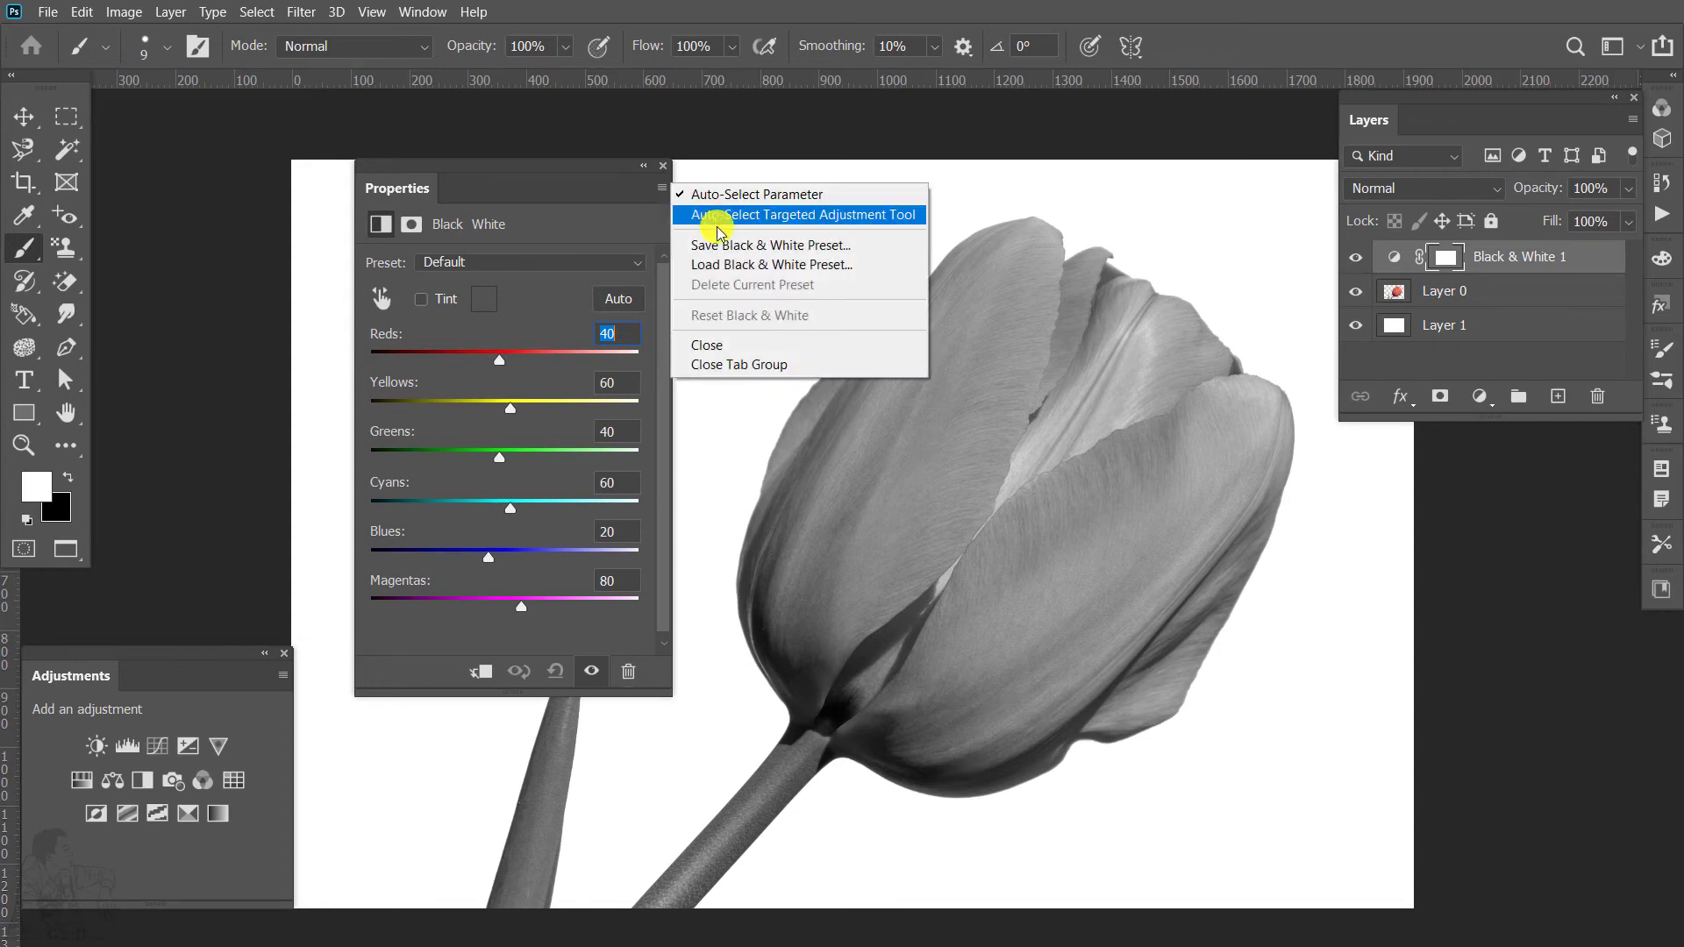
click(715, 263)
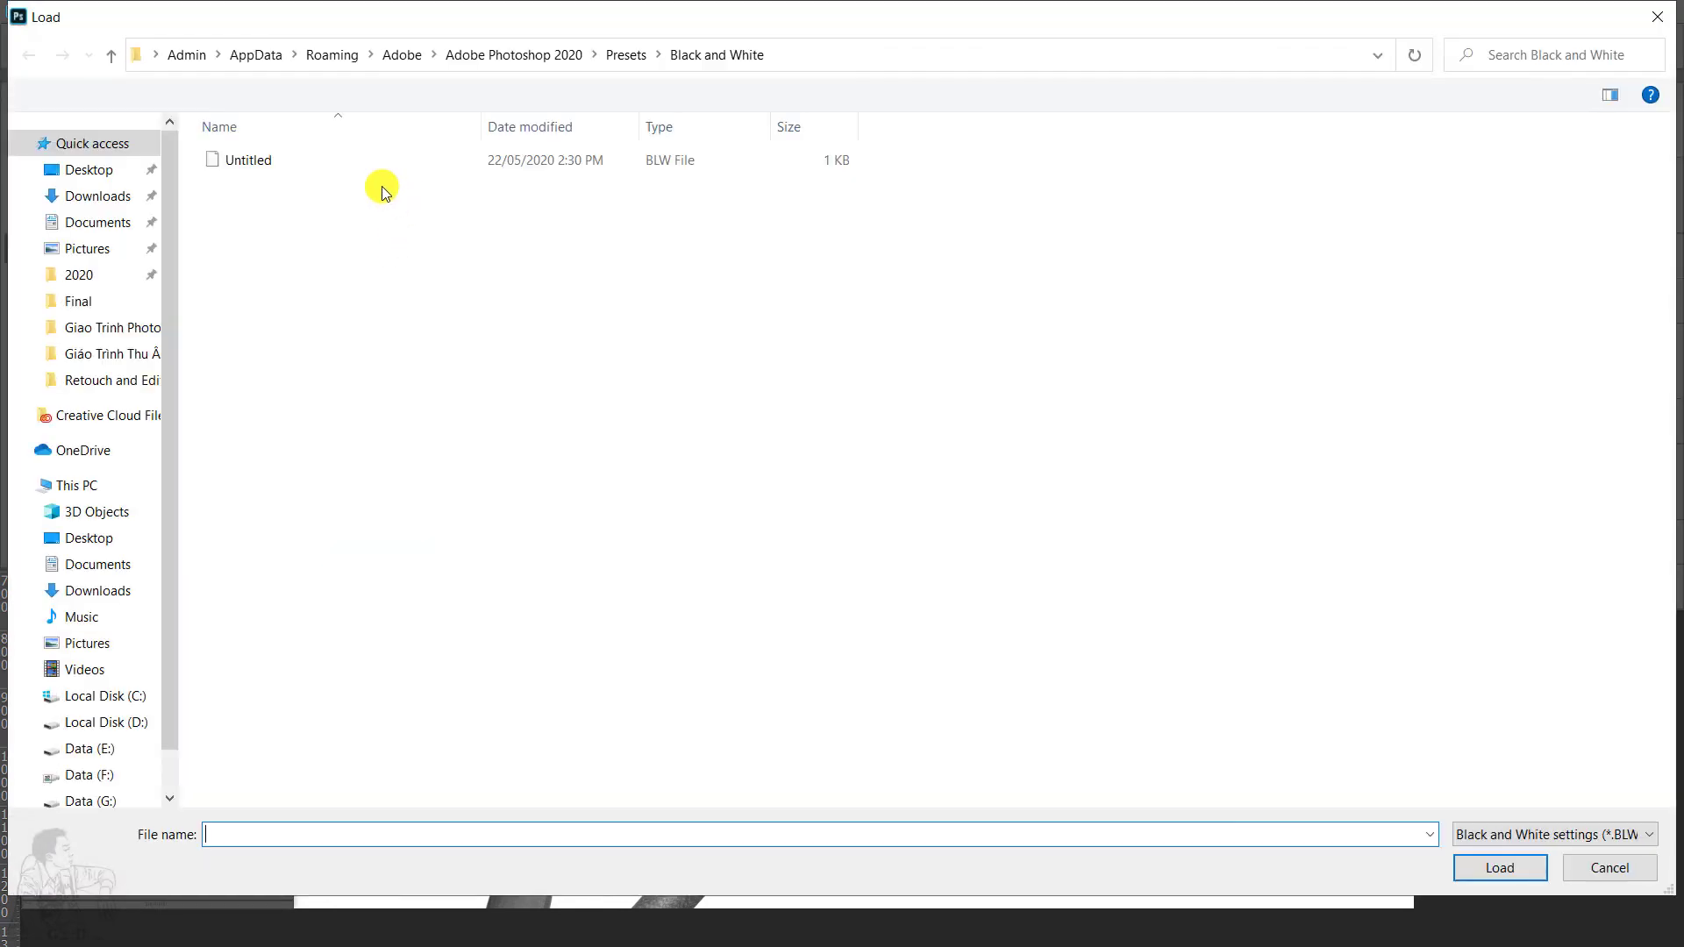
click(267, 162)
click(1501, 866)
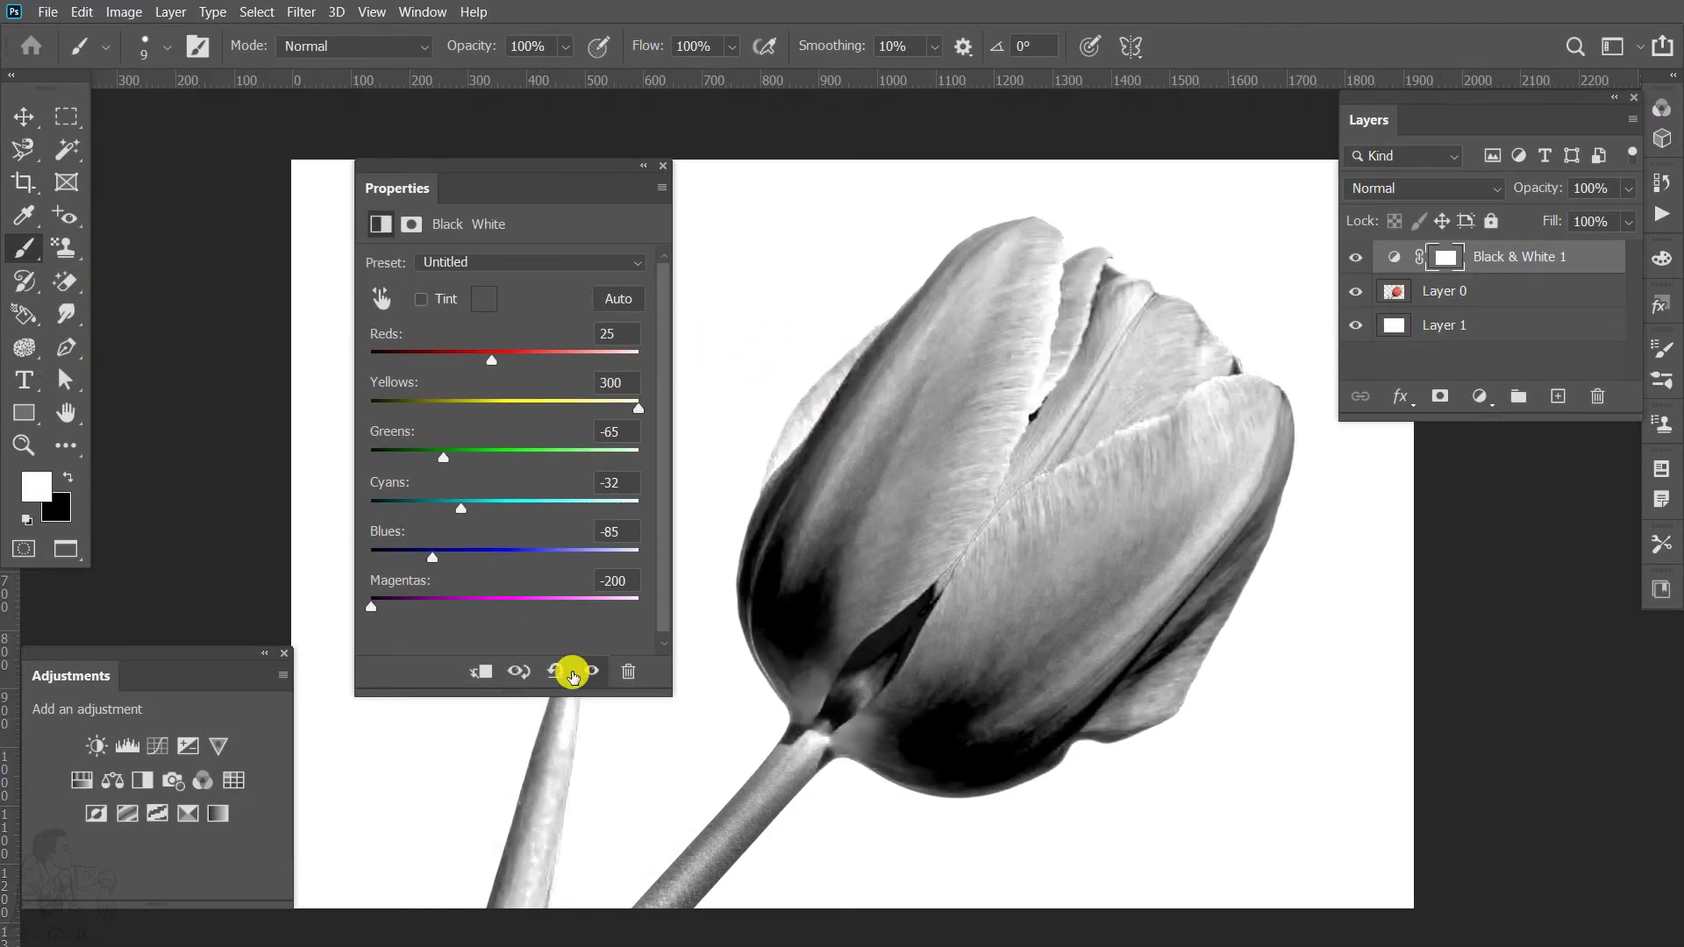
click(556, 673)
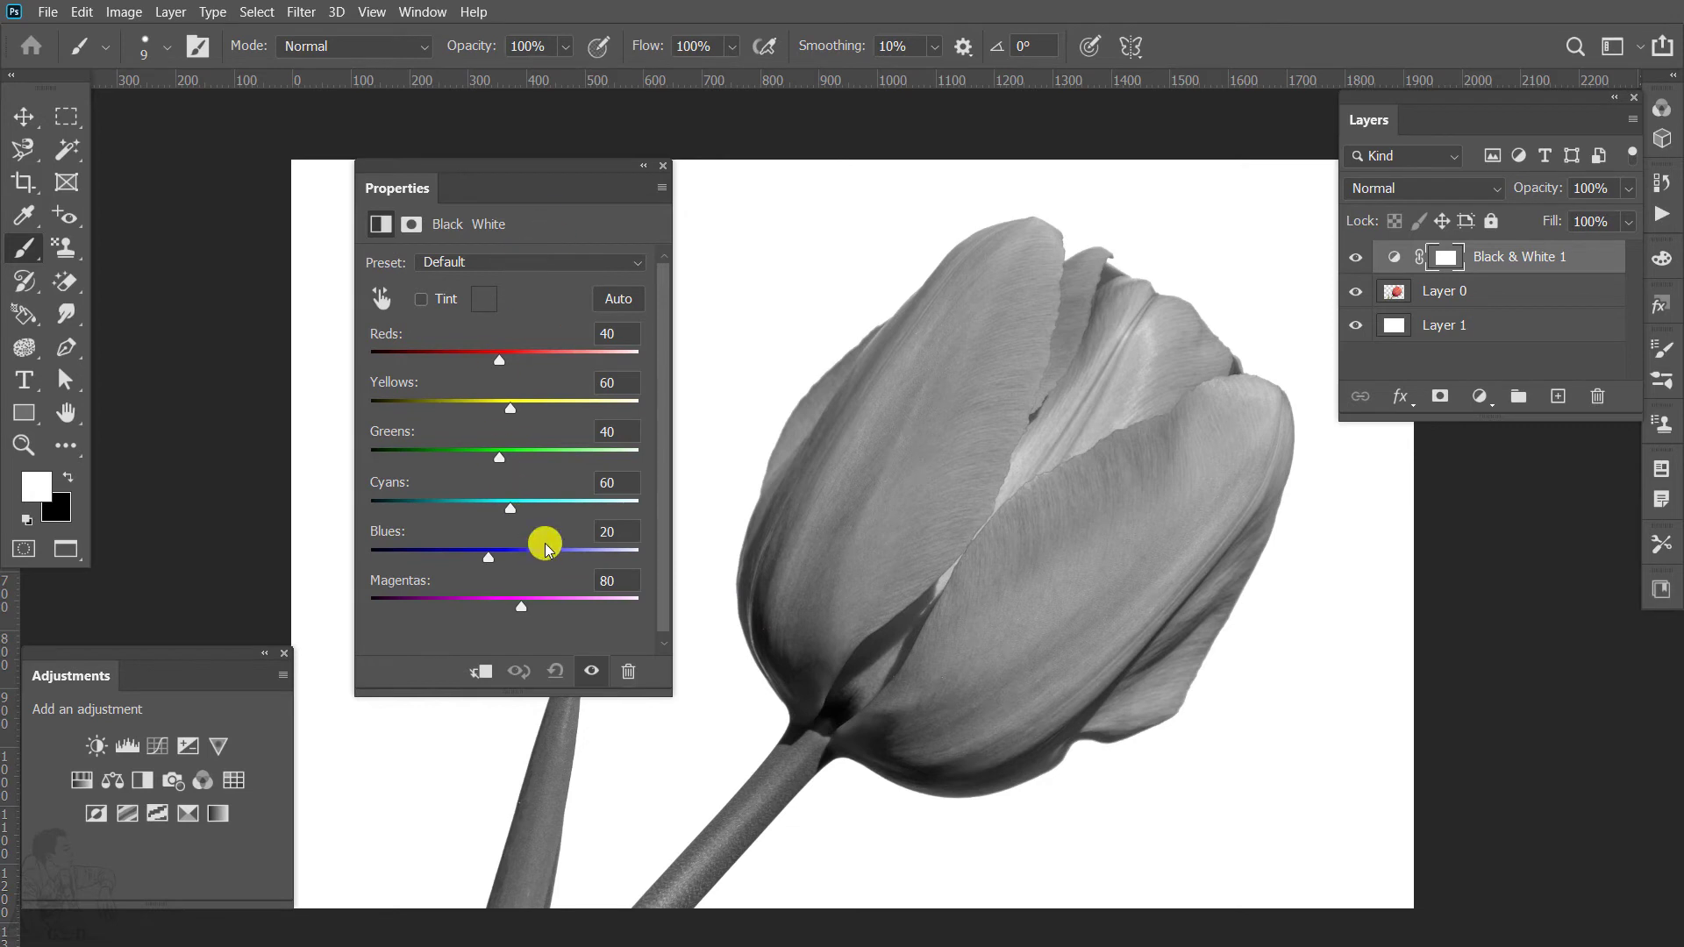
Apply the Untitled preset and compare it against the previous flat grey settings.
click(548, 263)
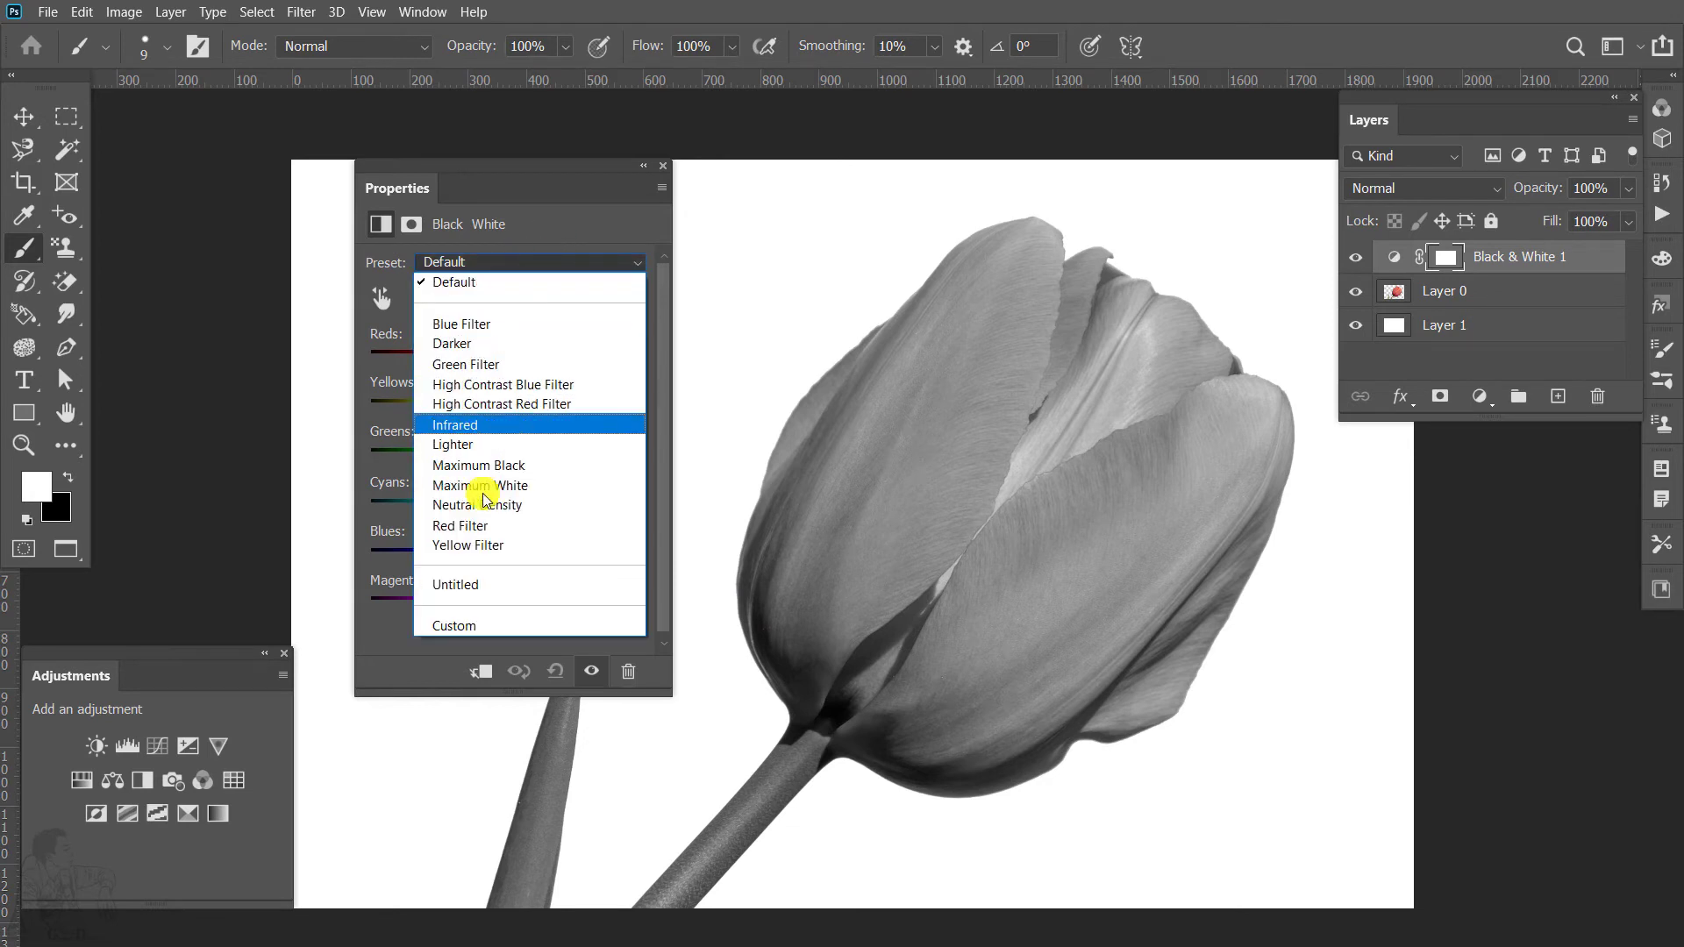
click(482, 584)
click(520, 668)
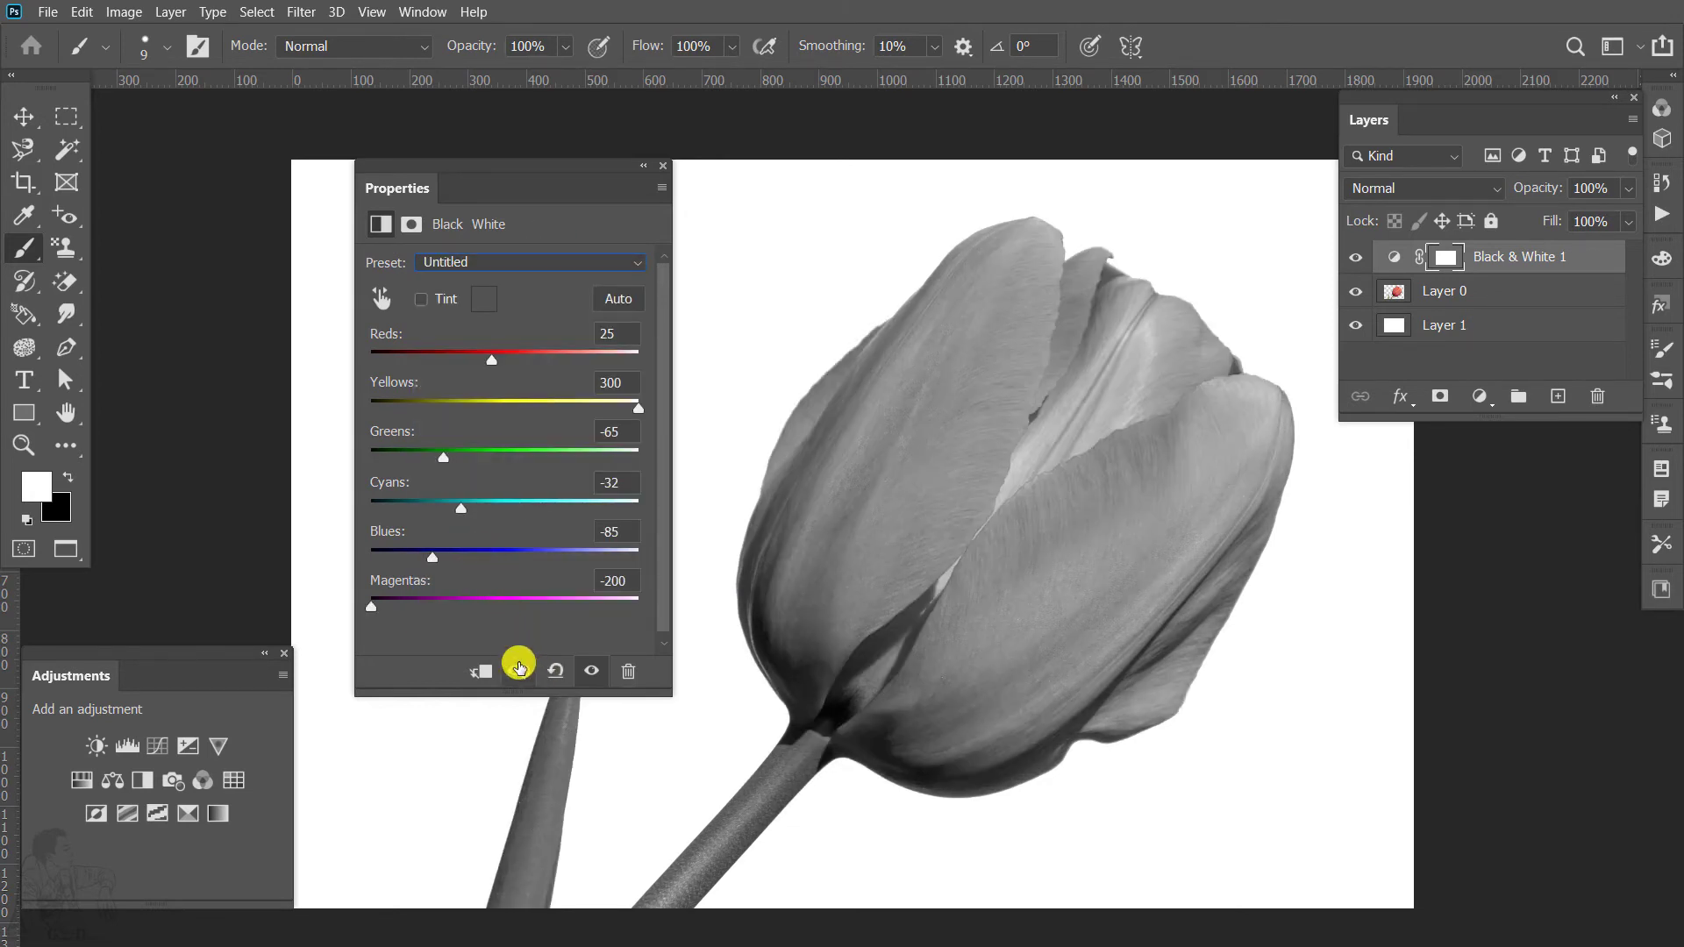
click(519, 671)
click(519, 674)
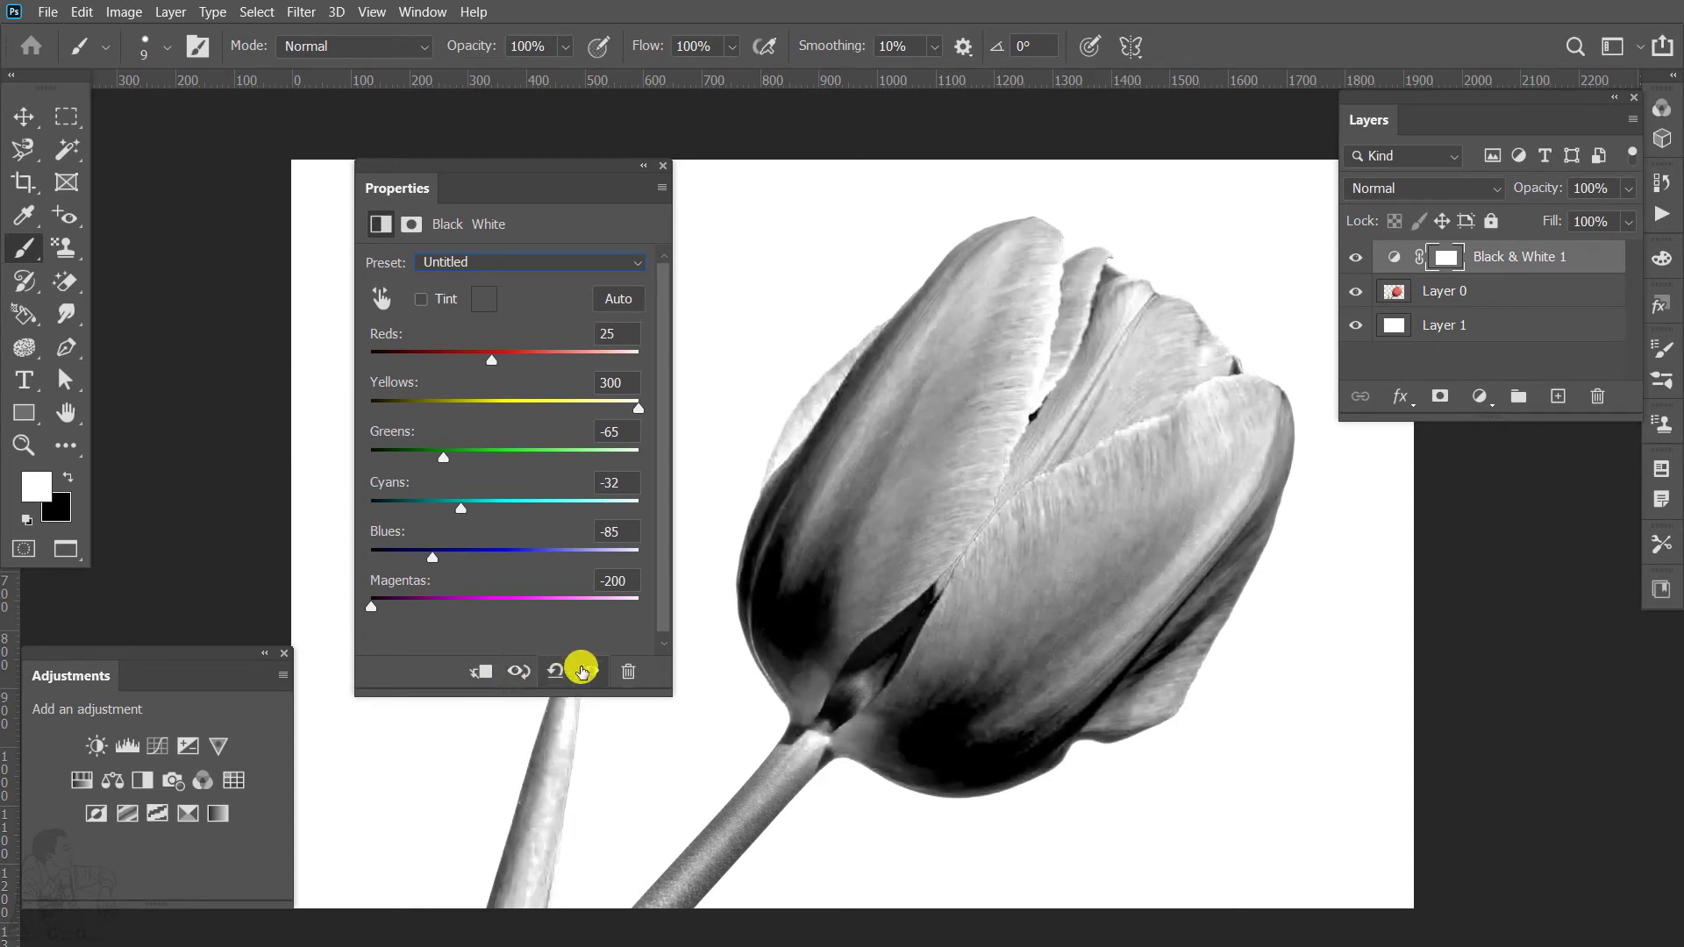
Toggle Black & White 1's visibility, leaving it hidden so the tulip shows in colour.
click(590, 672)
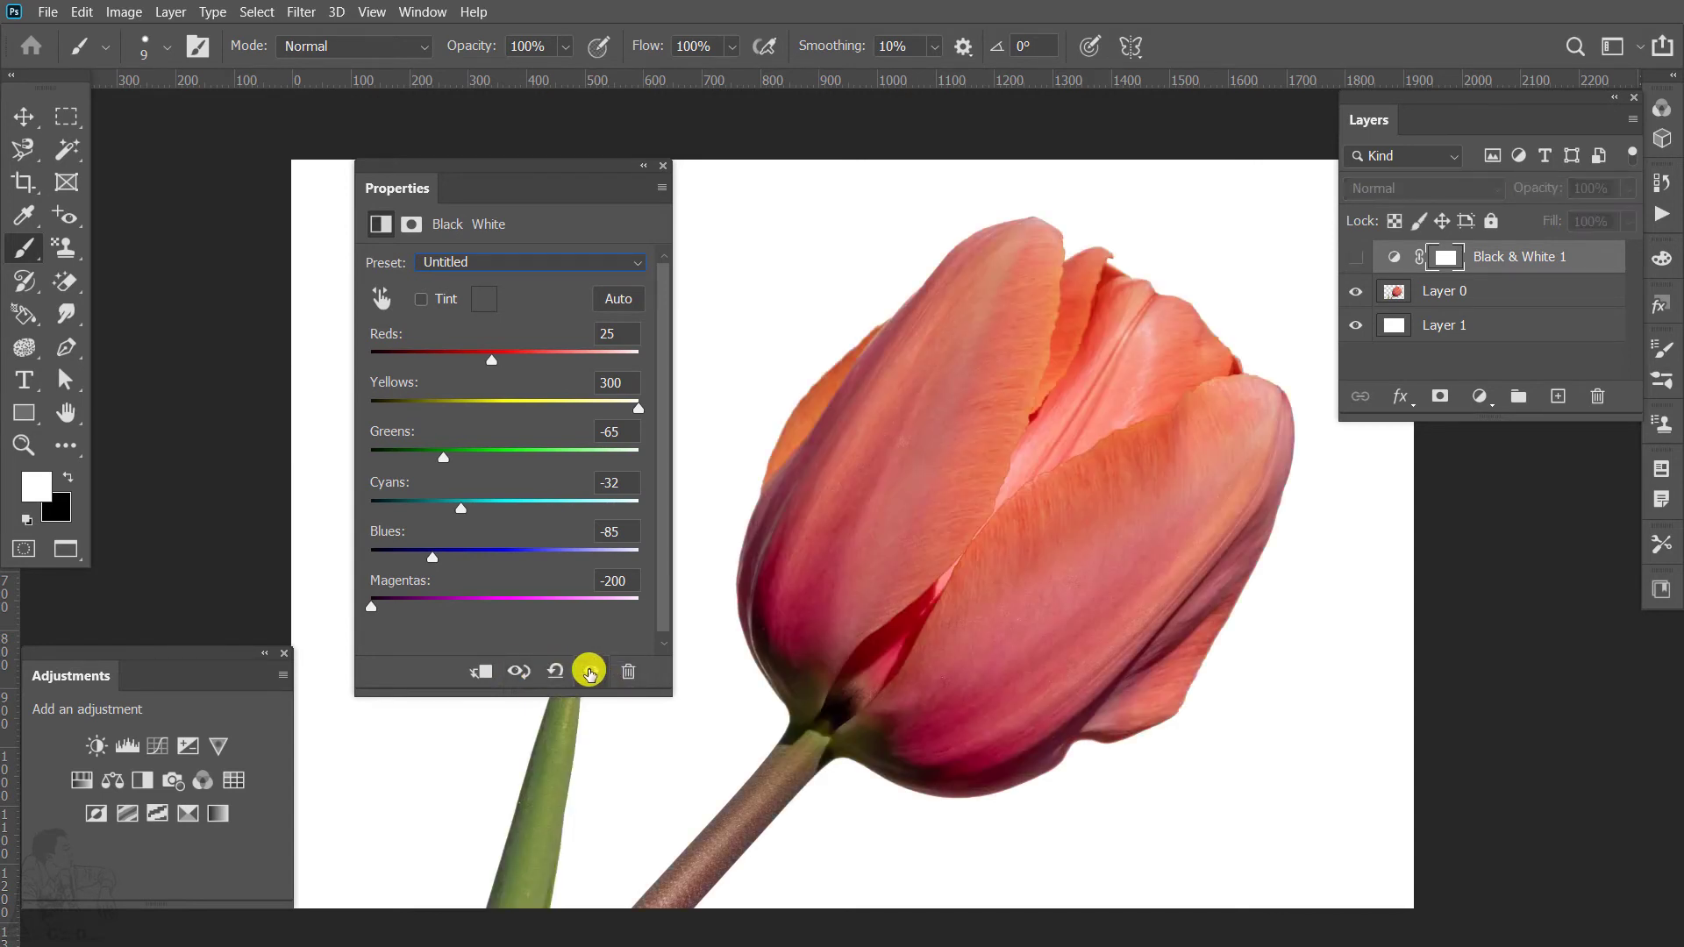
click(589, 672)
click(590, 672)
click(589, 672)
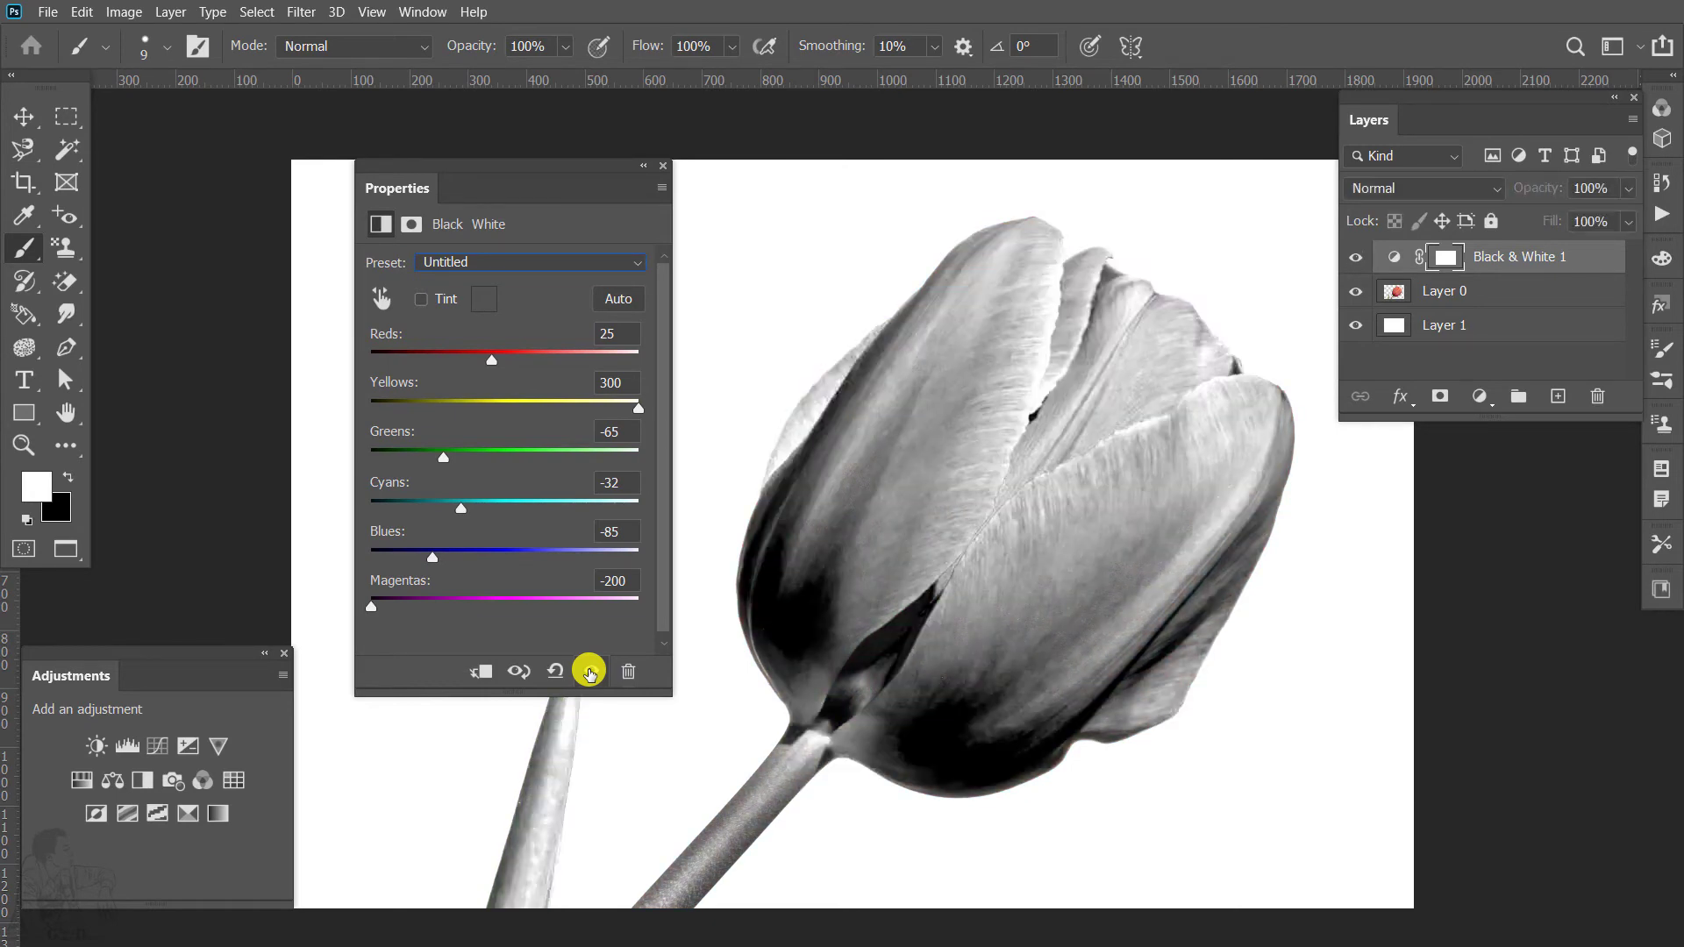
click(589, 672)
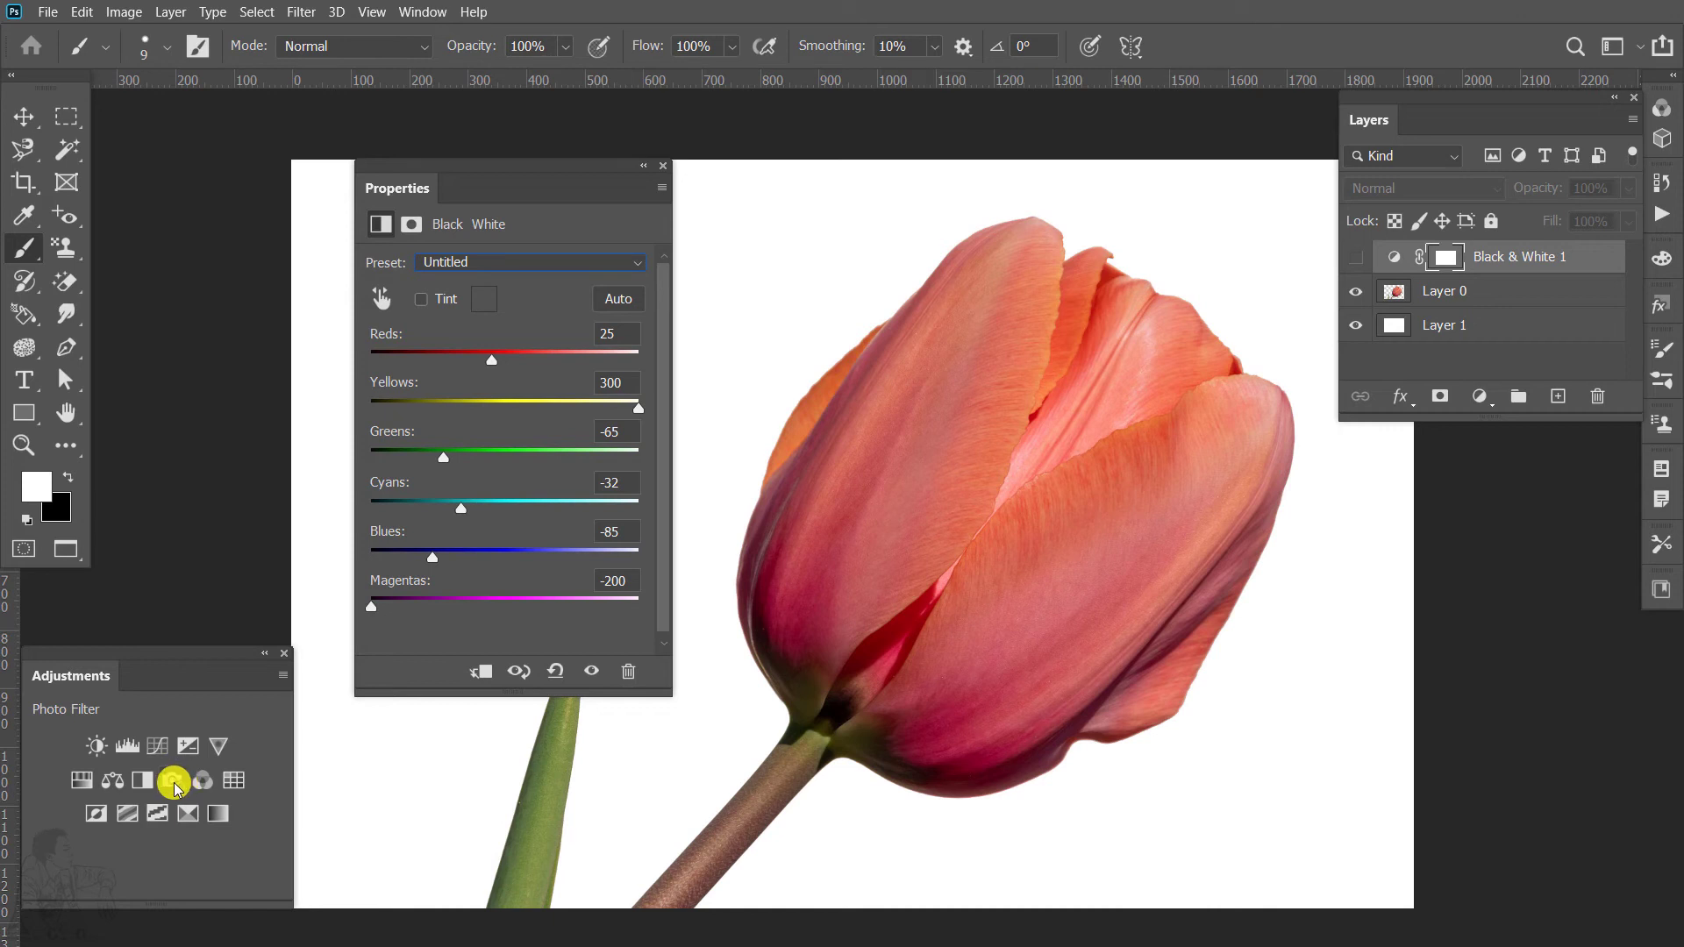
Delete the Black & White layer, add a Photo Filter layer, and try Warming Filter (LBA).
drag(1584, 259, 1587, 391)
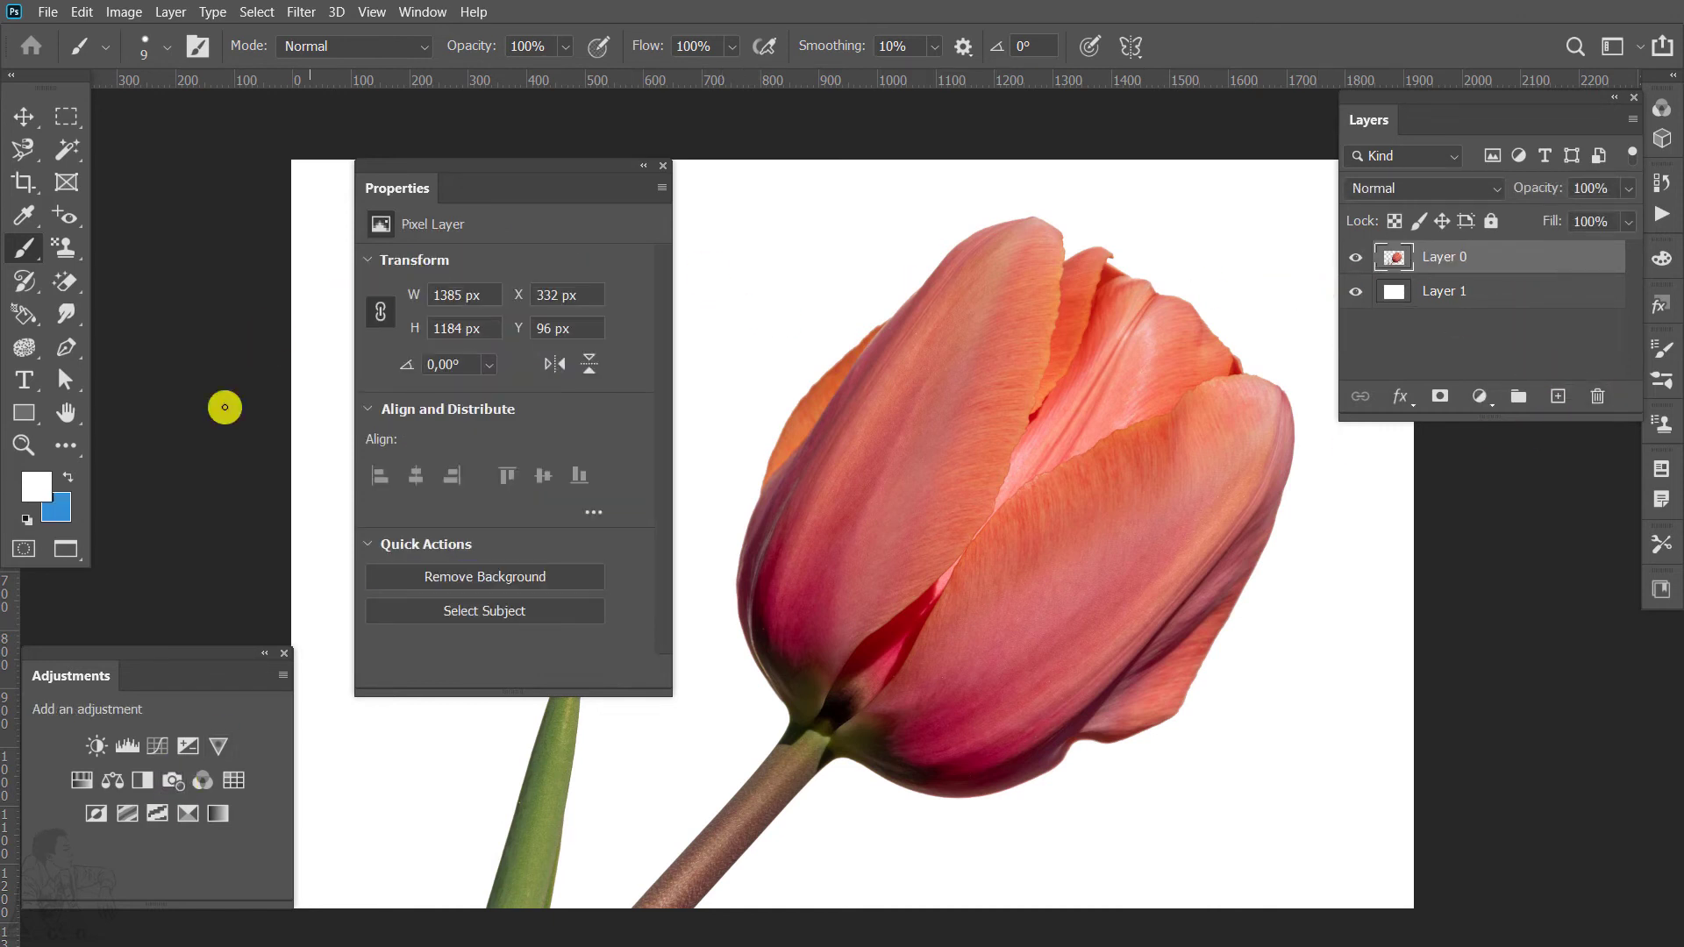
click(178, 780)
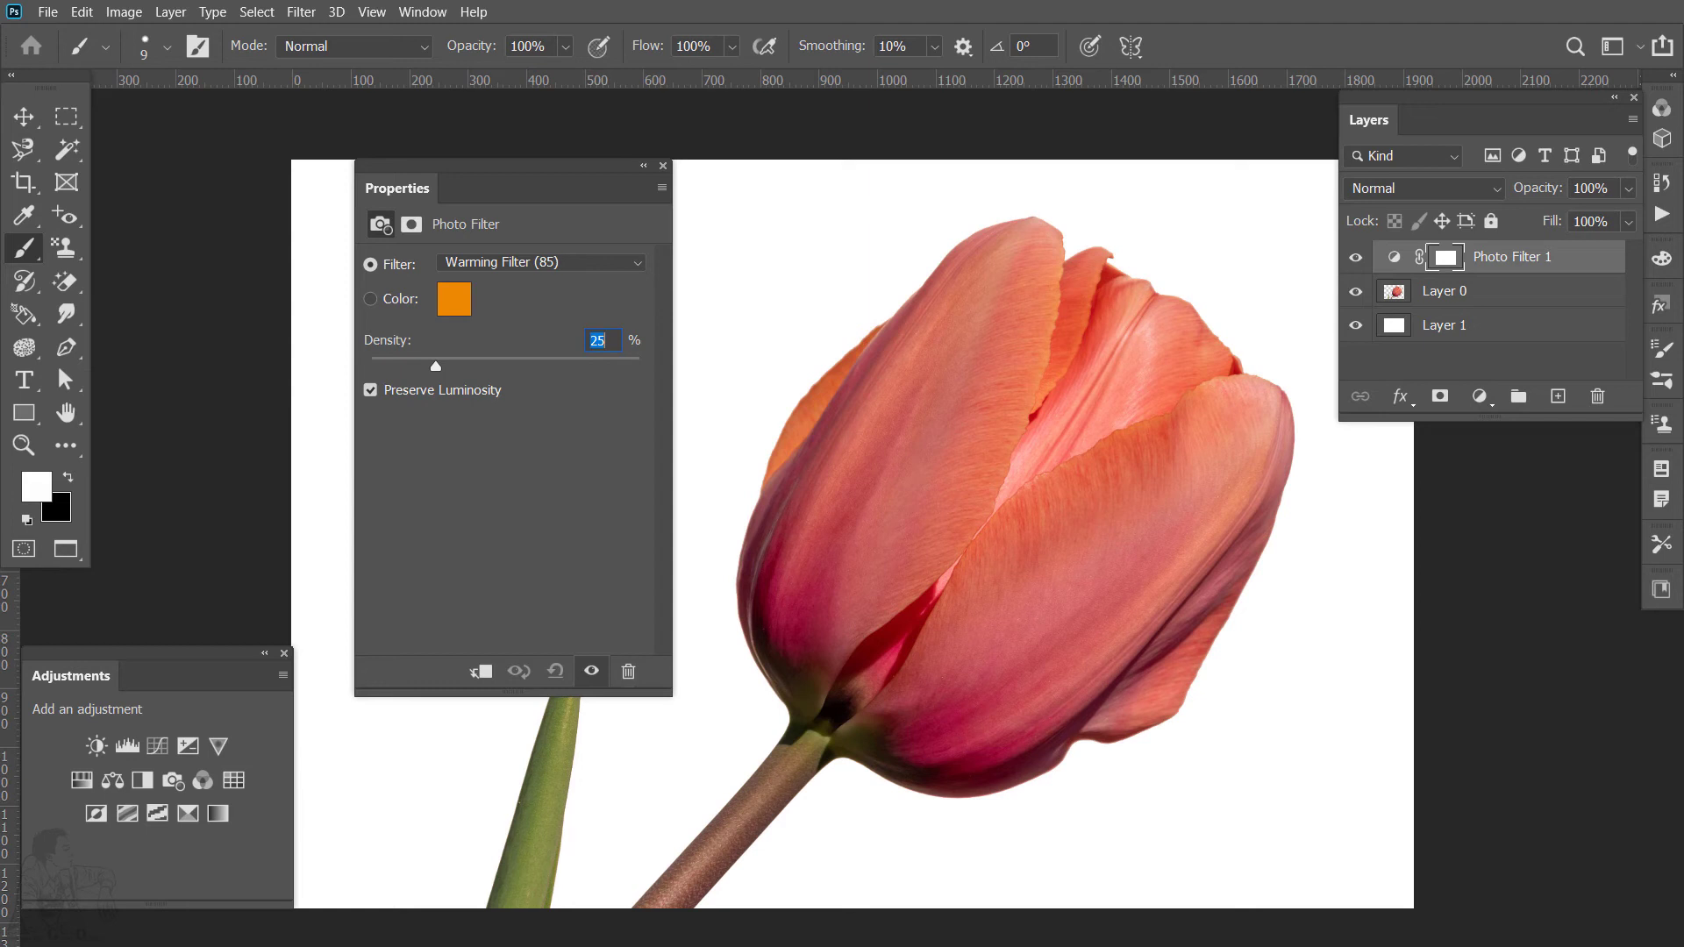
click(492, 265)
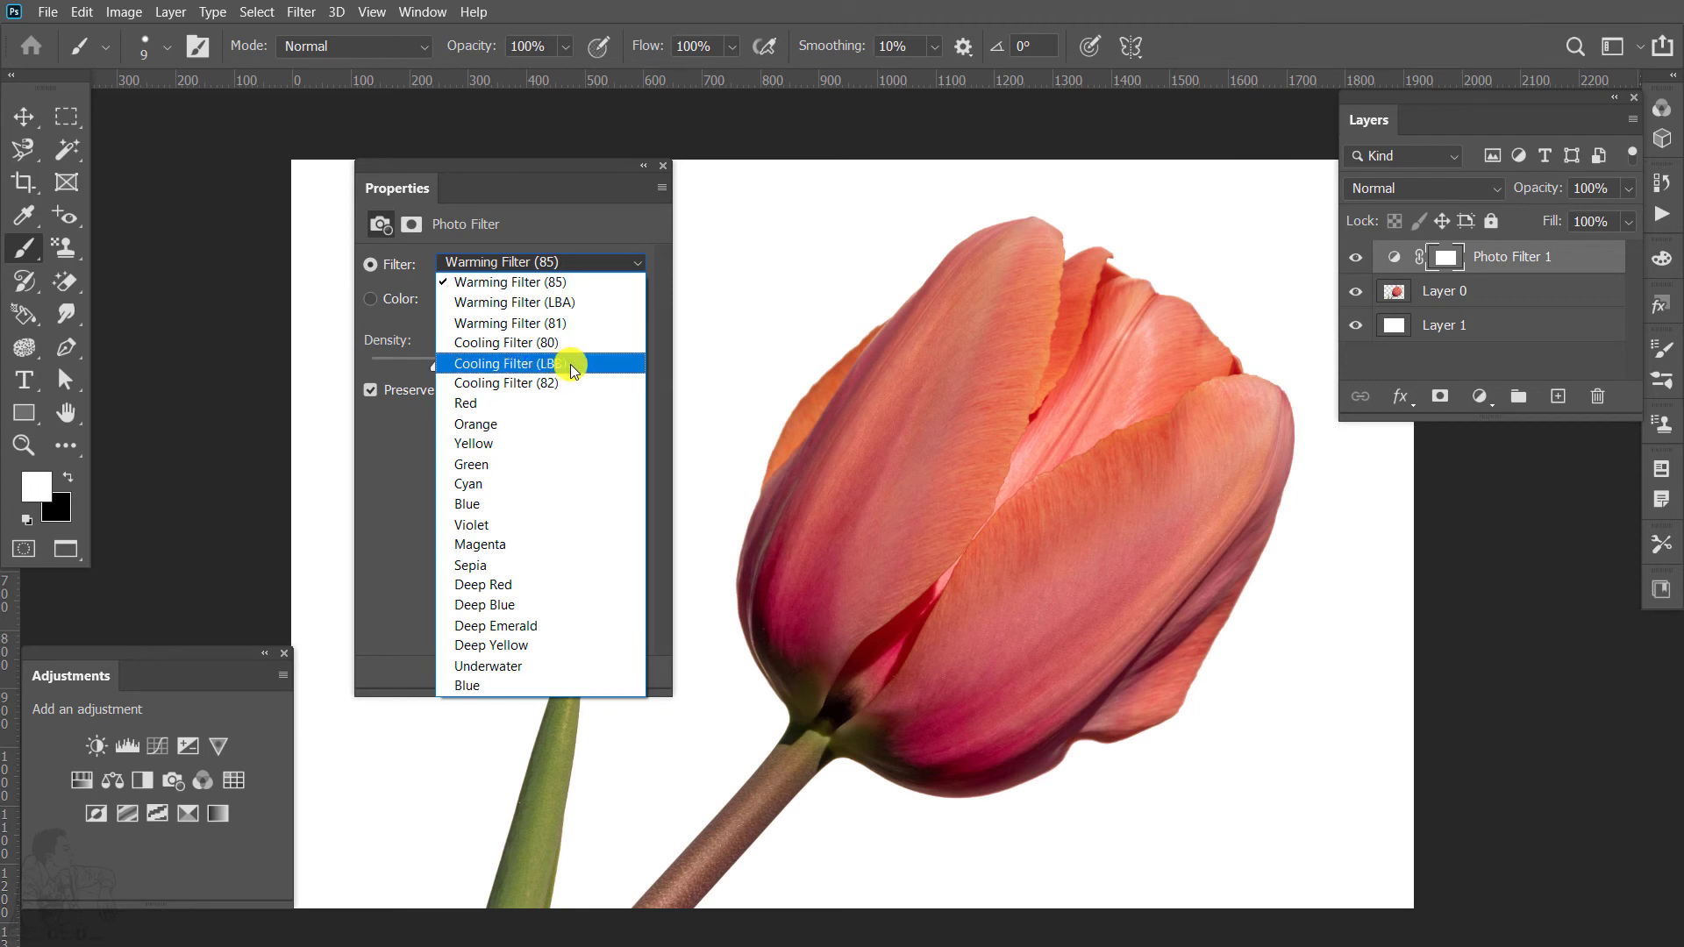
click(557, 302)
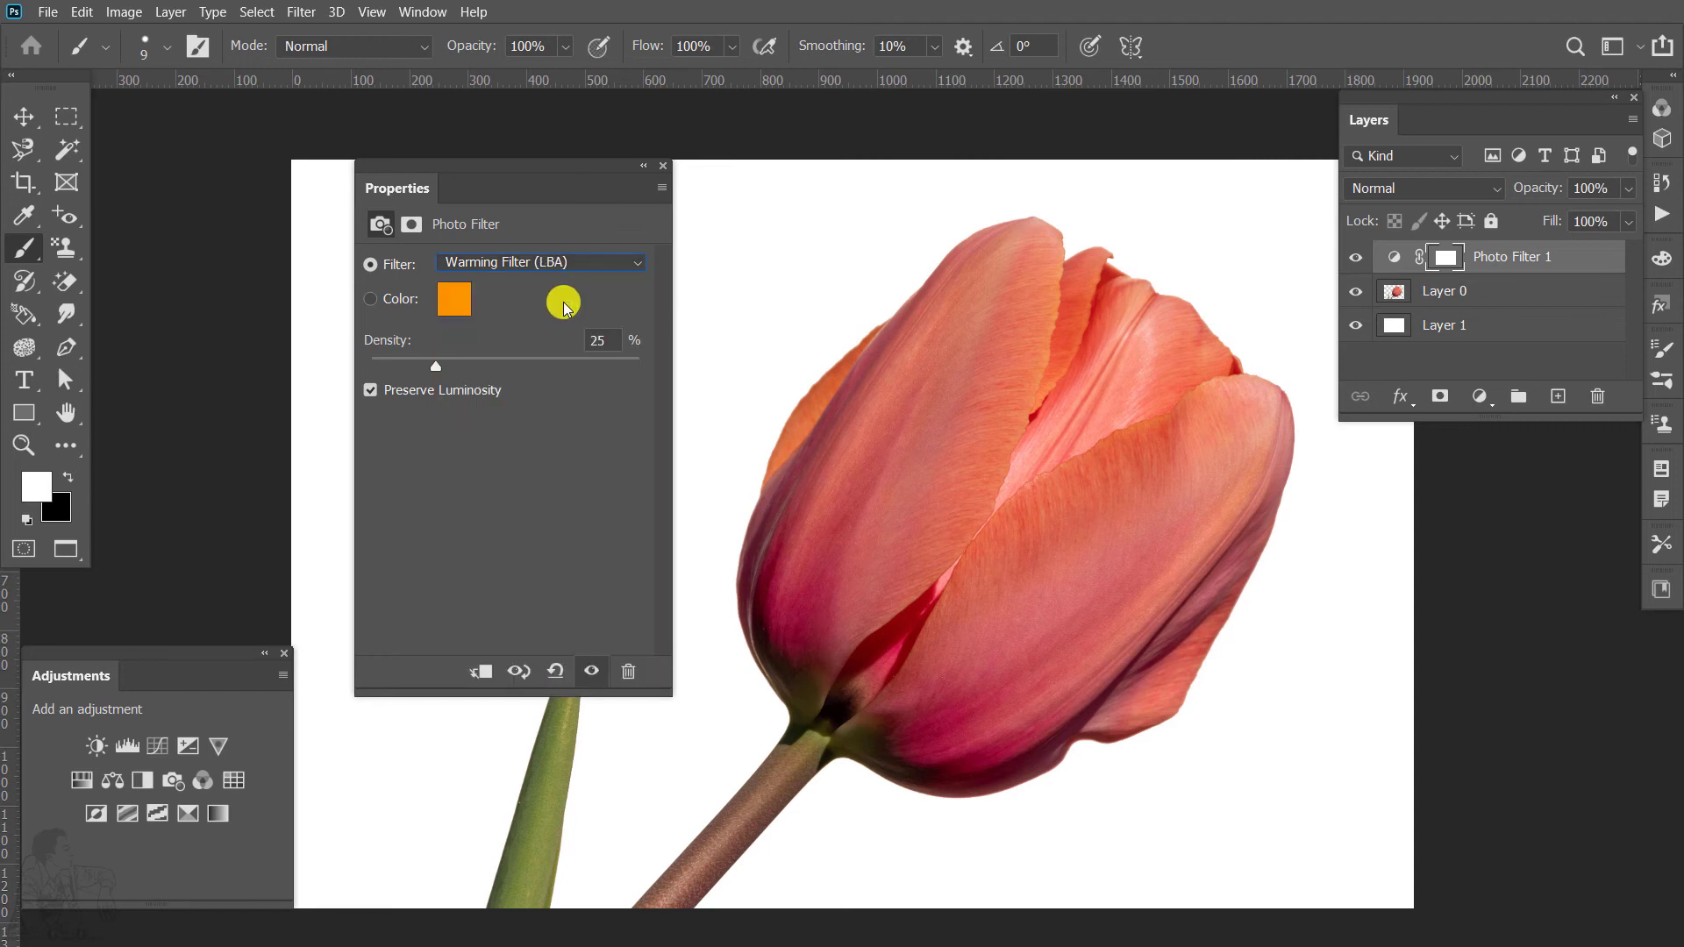
Try Cooling Filter (LBB) and (82), then settle on Warming Filter (81) at 25% density.
click(526, 263)
click(525, 372)
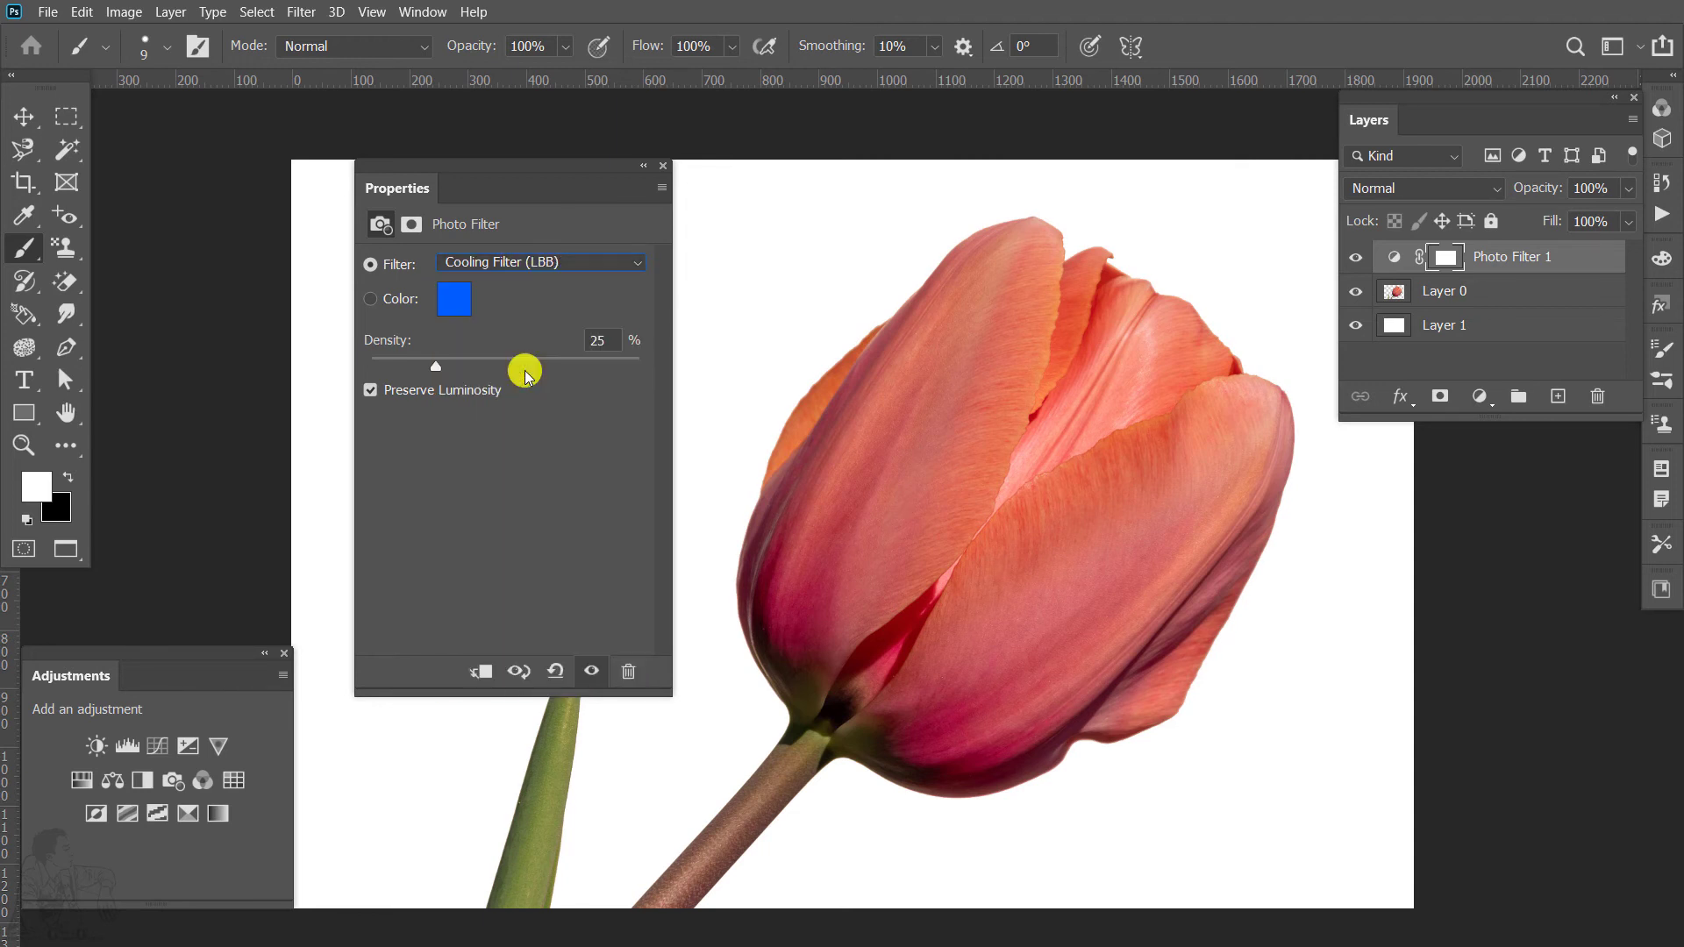
click(526, 261)
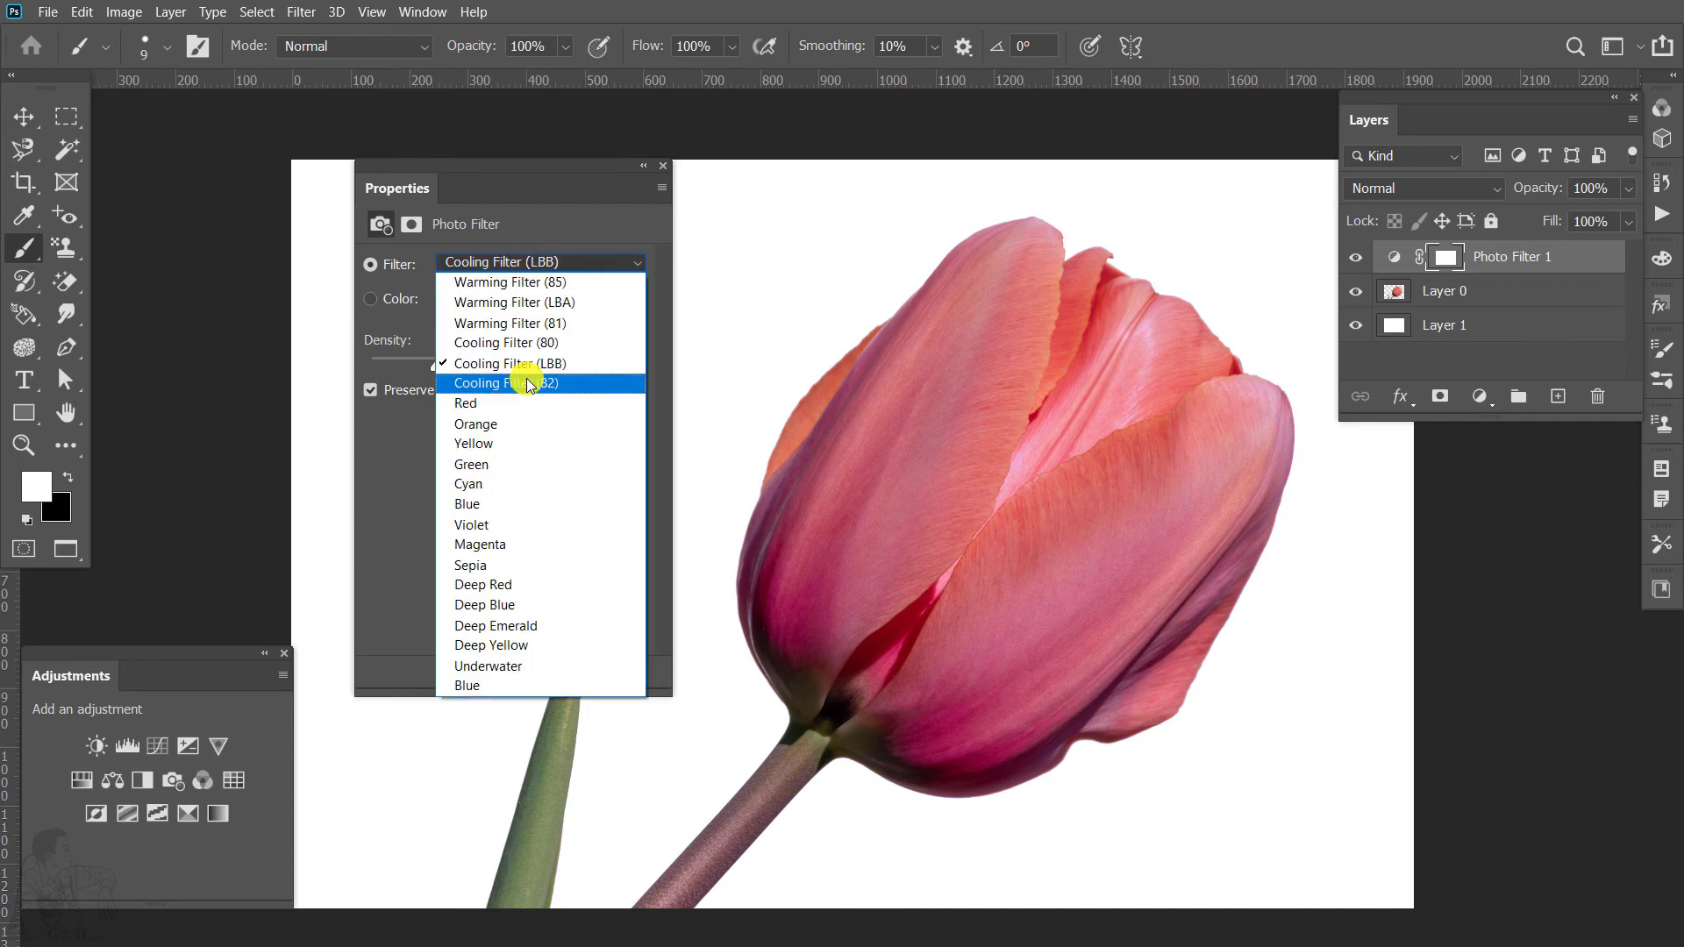
click(527, 383)
click(535, 261)
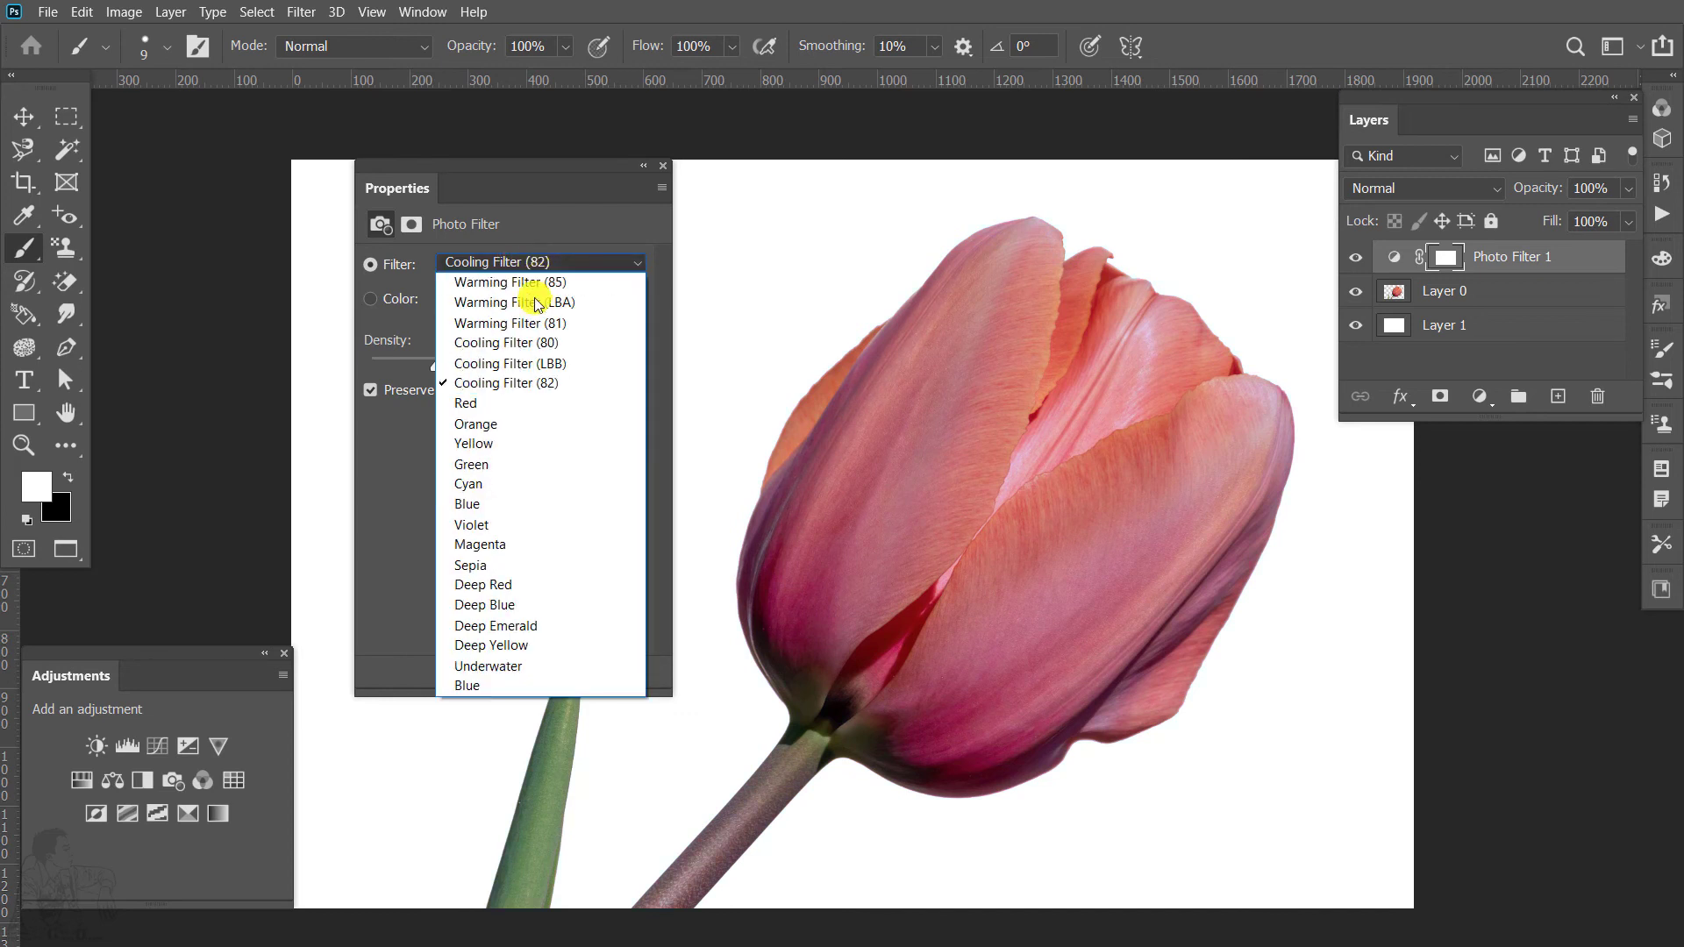
click(526, 322)
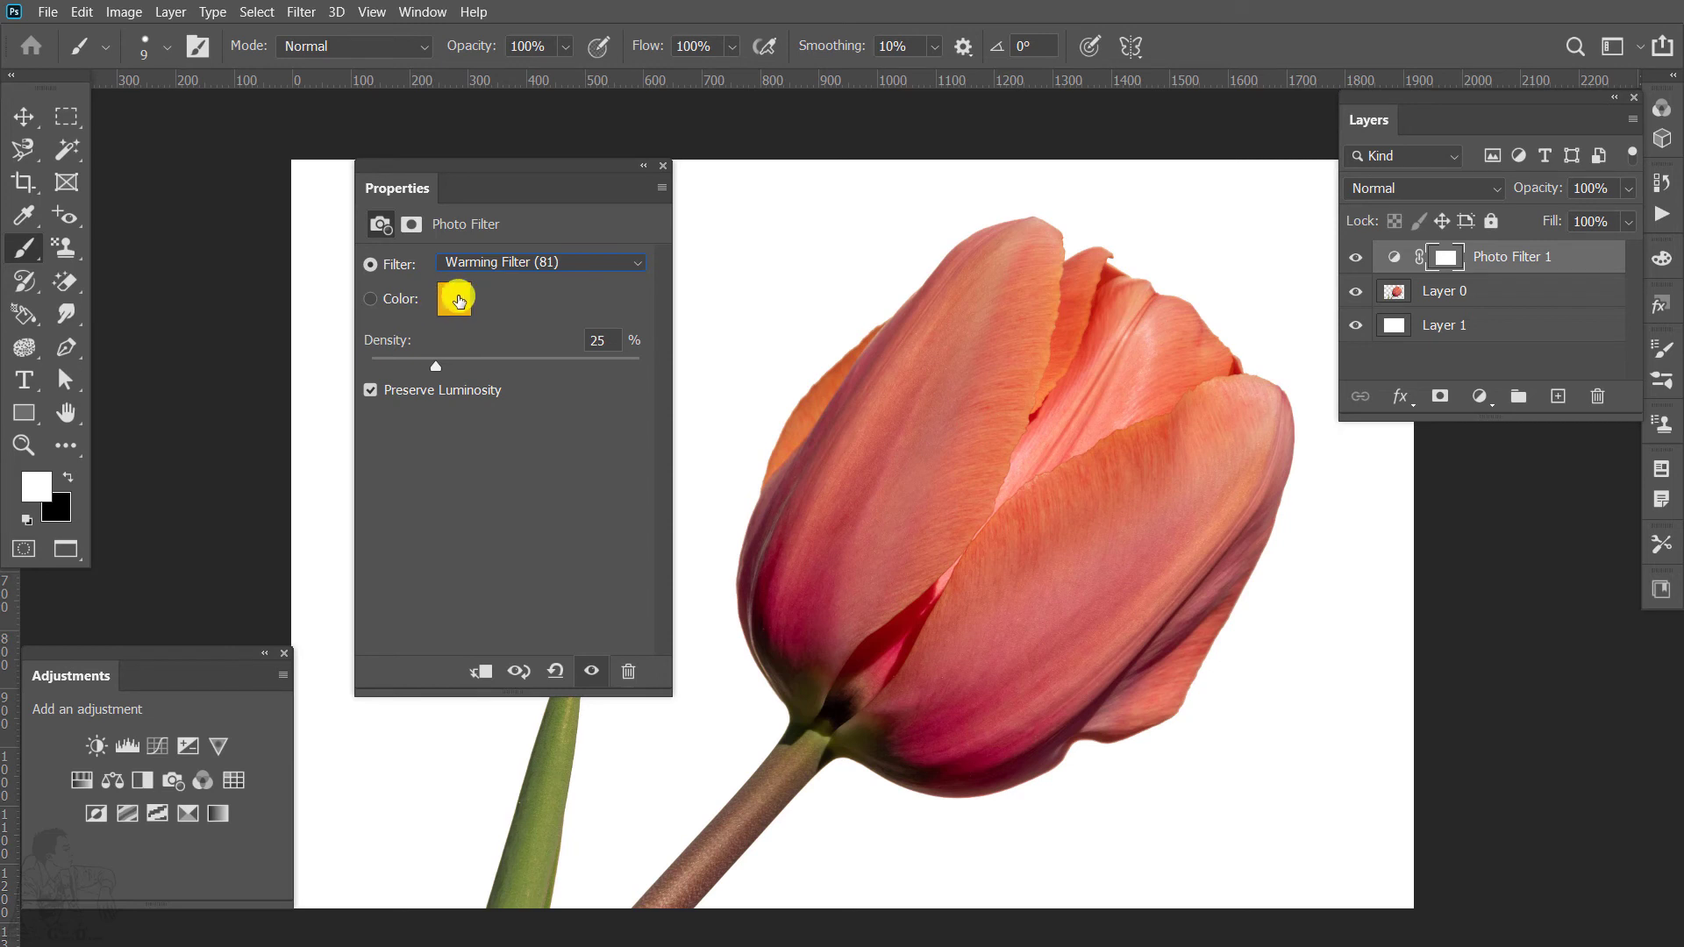
Try a custom bright cyan photo filter colour at 100% density.
click(394, 301)
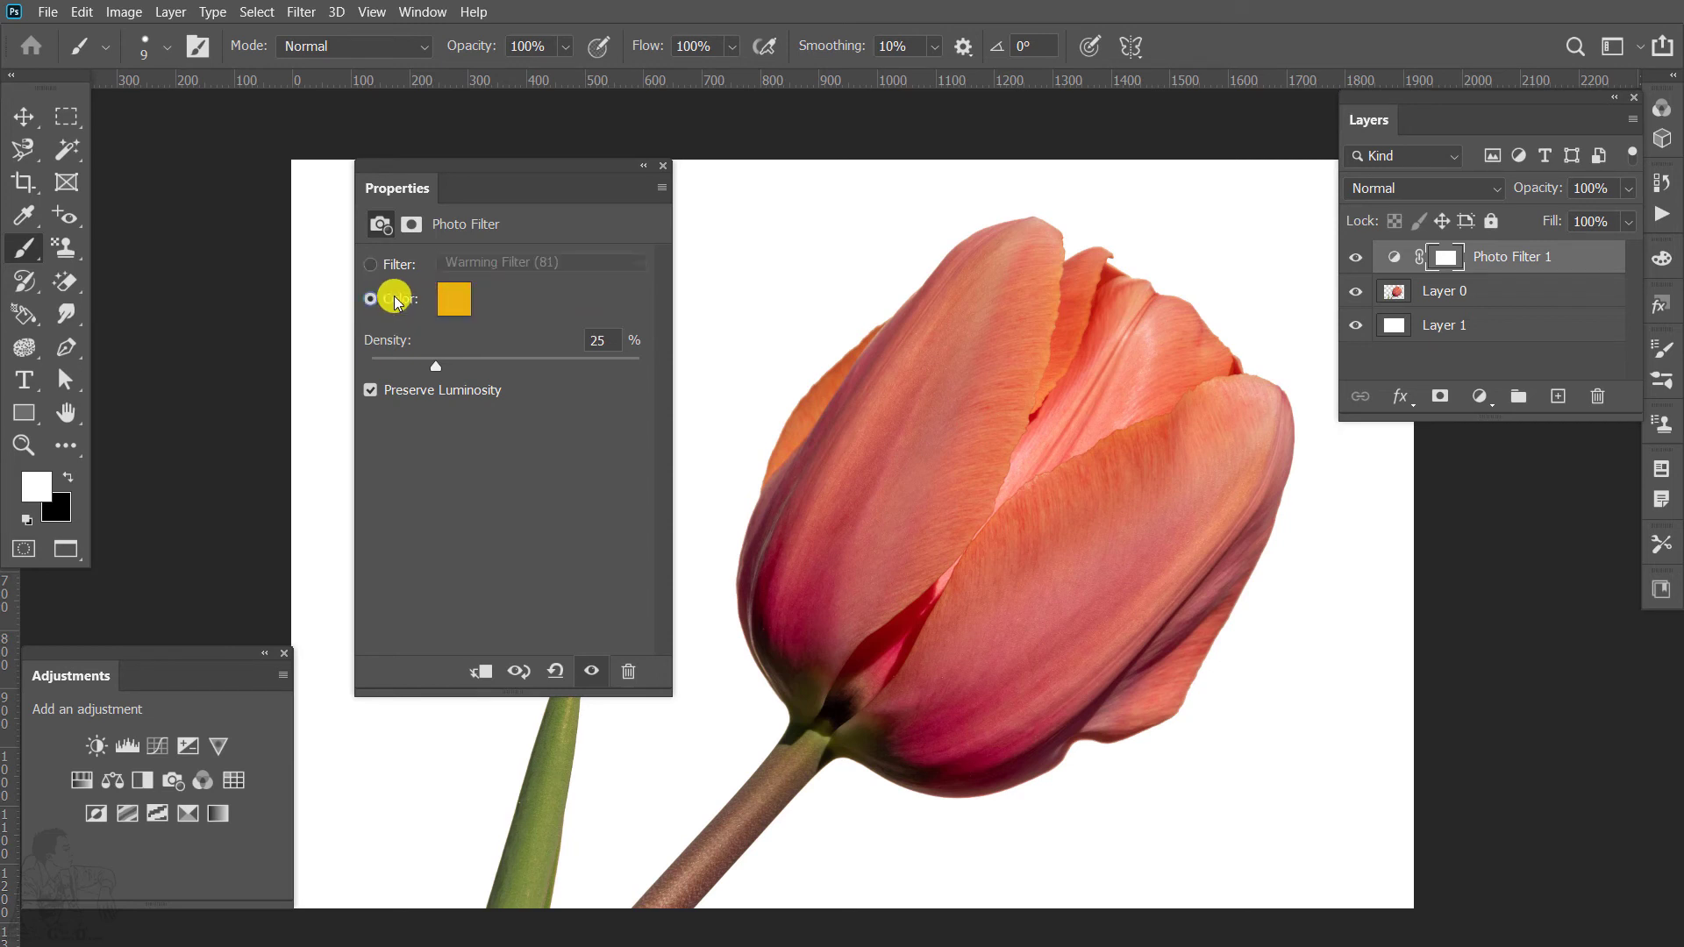
click(454, 294)
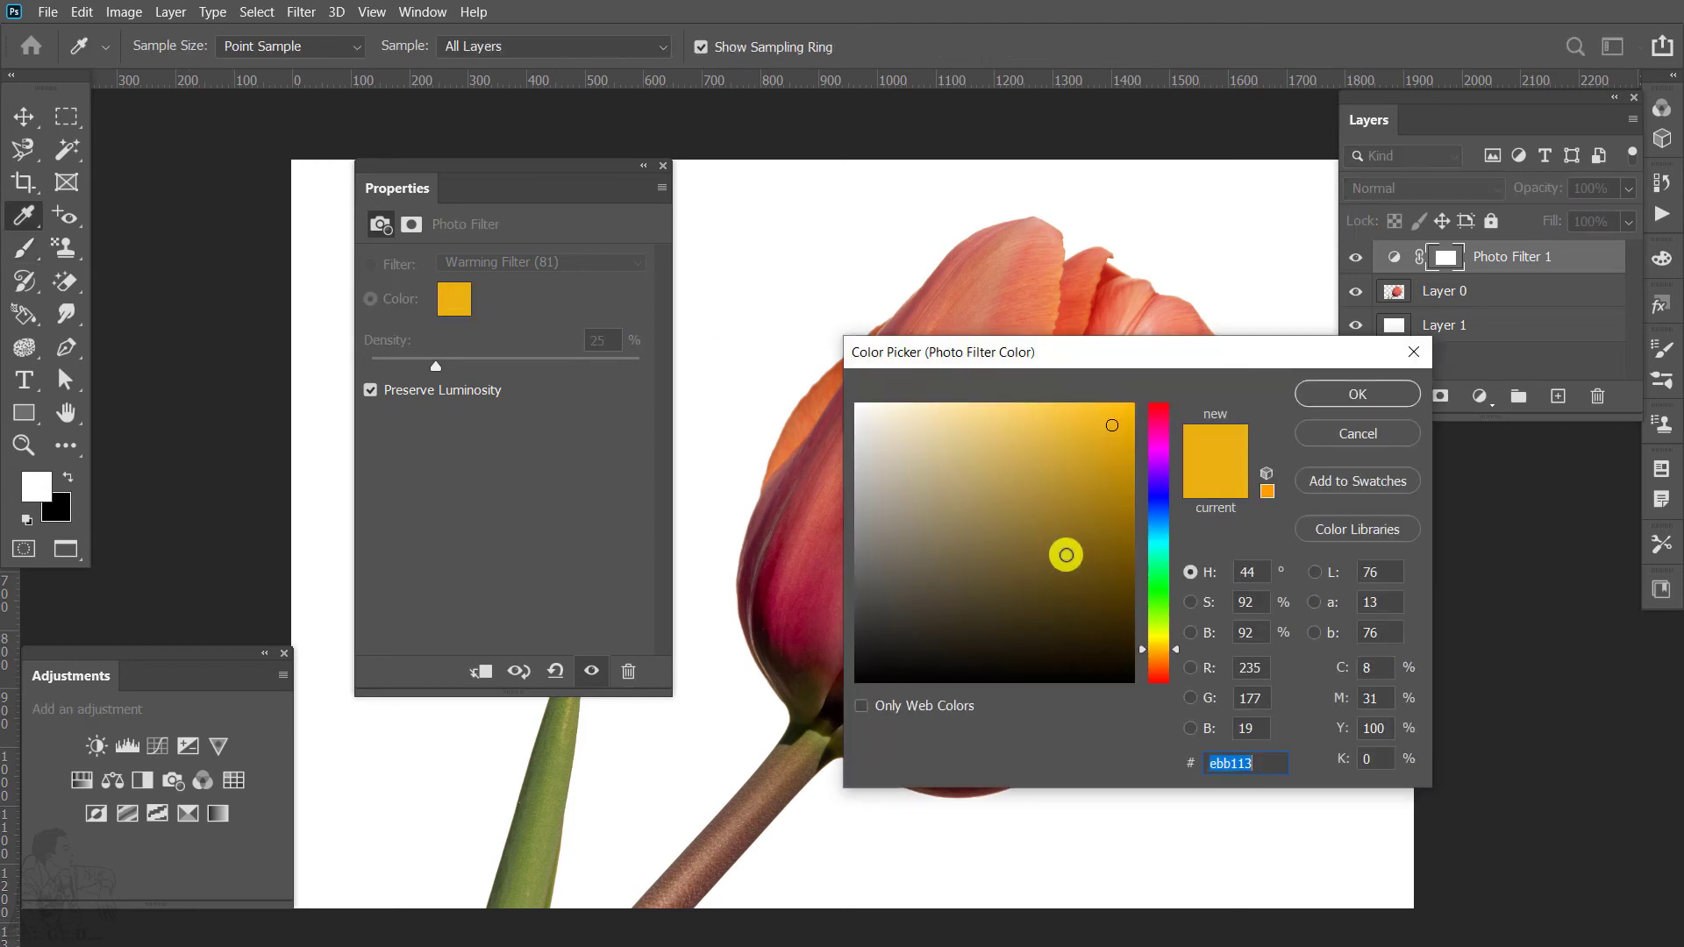
click(1158, 541)
click(1123, 420)
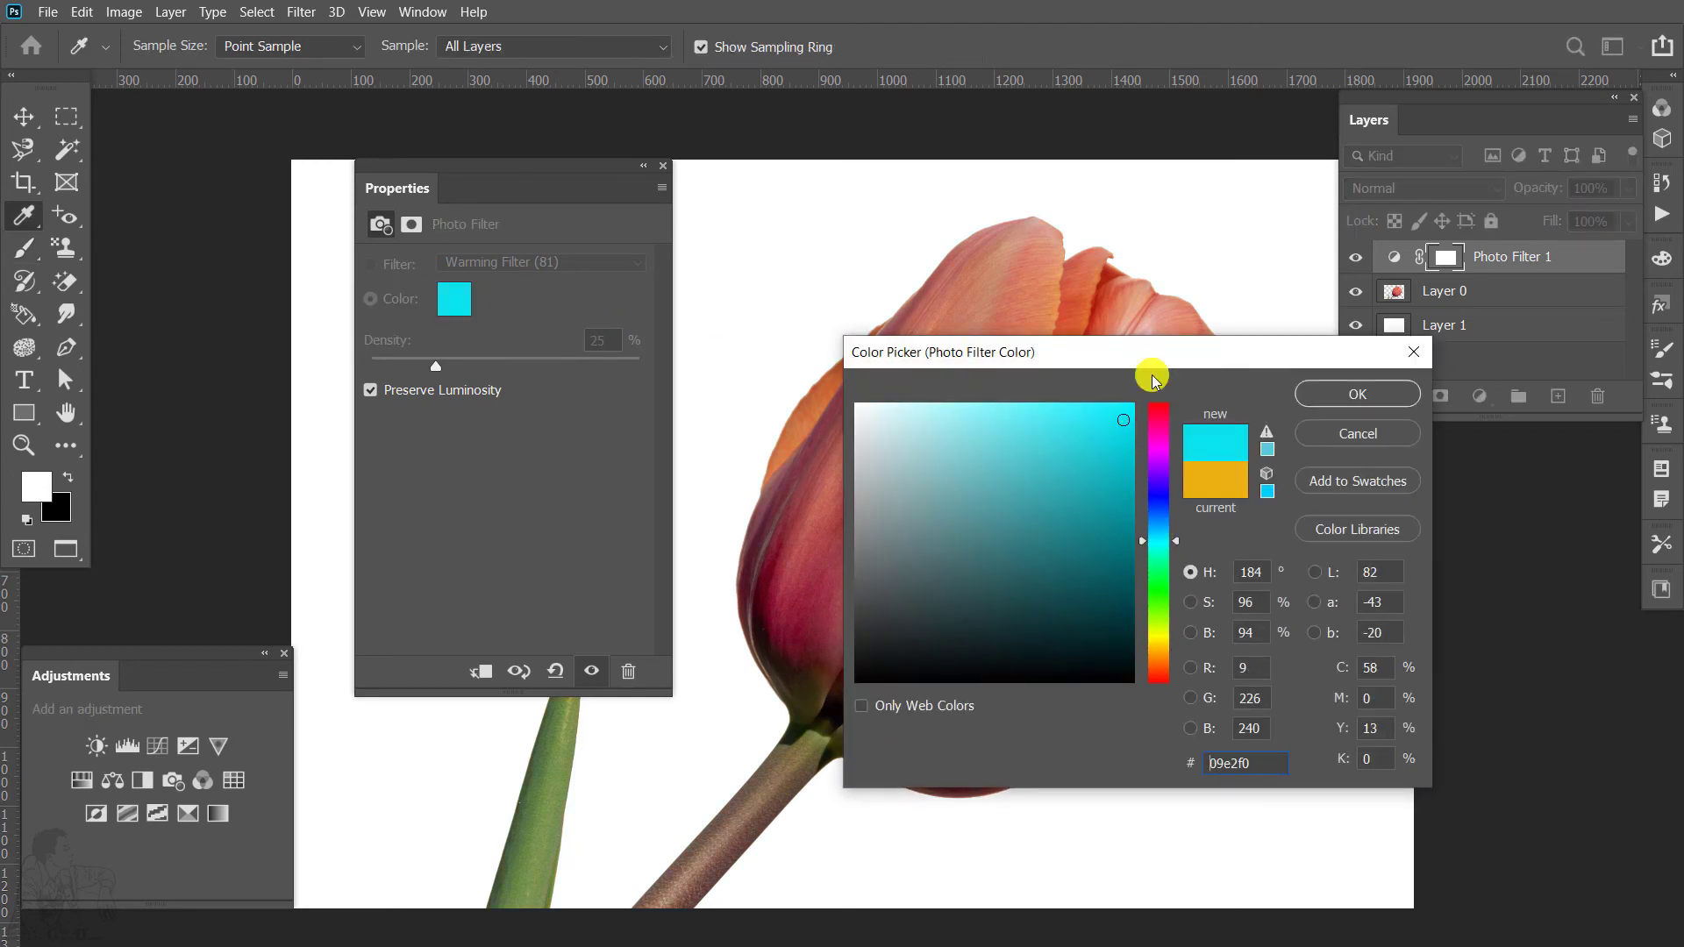
drag(1158, 355, 603, 437)
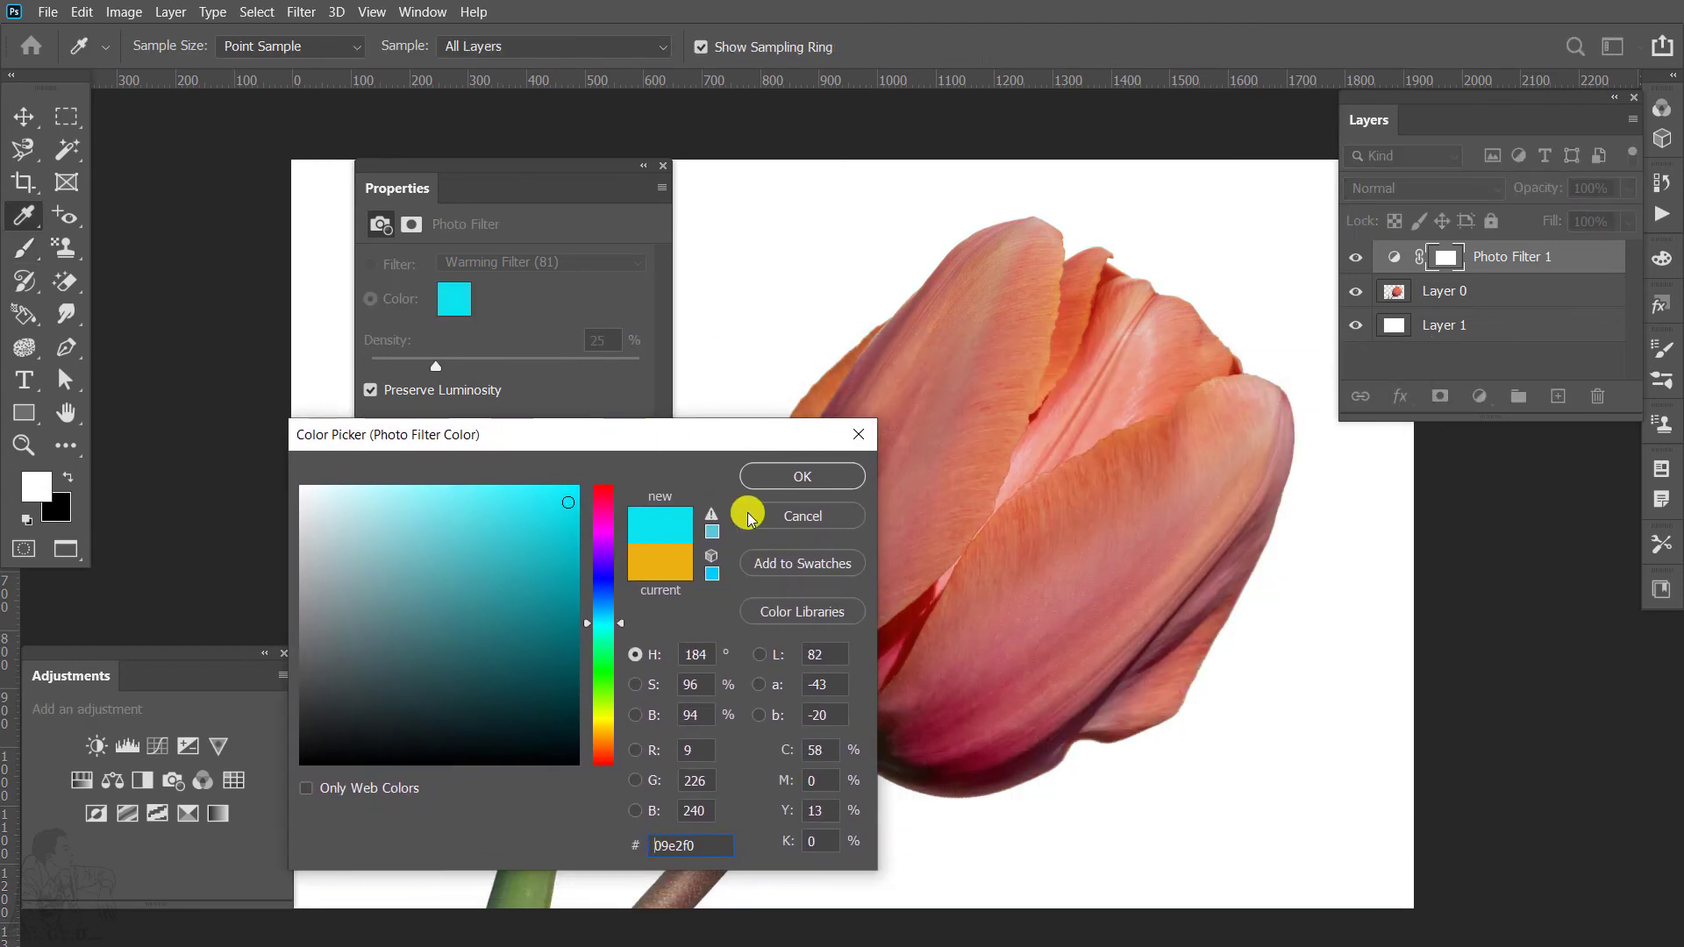
click(806, 476)
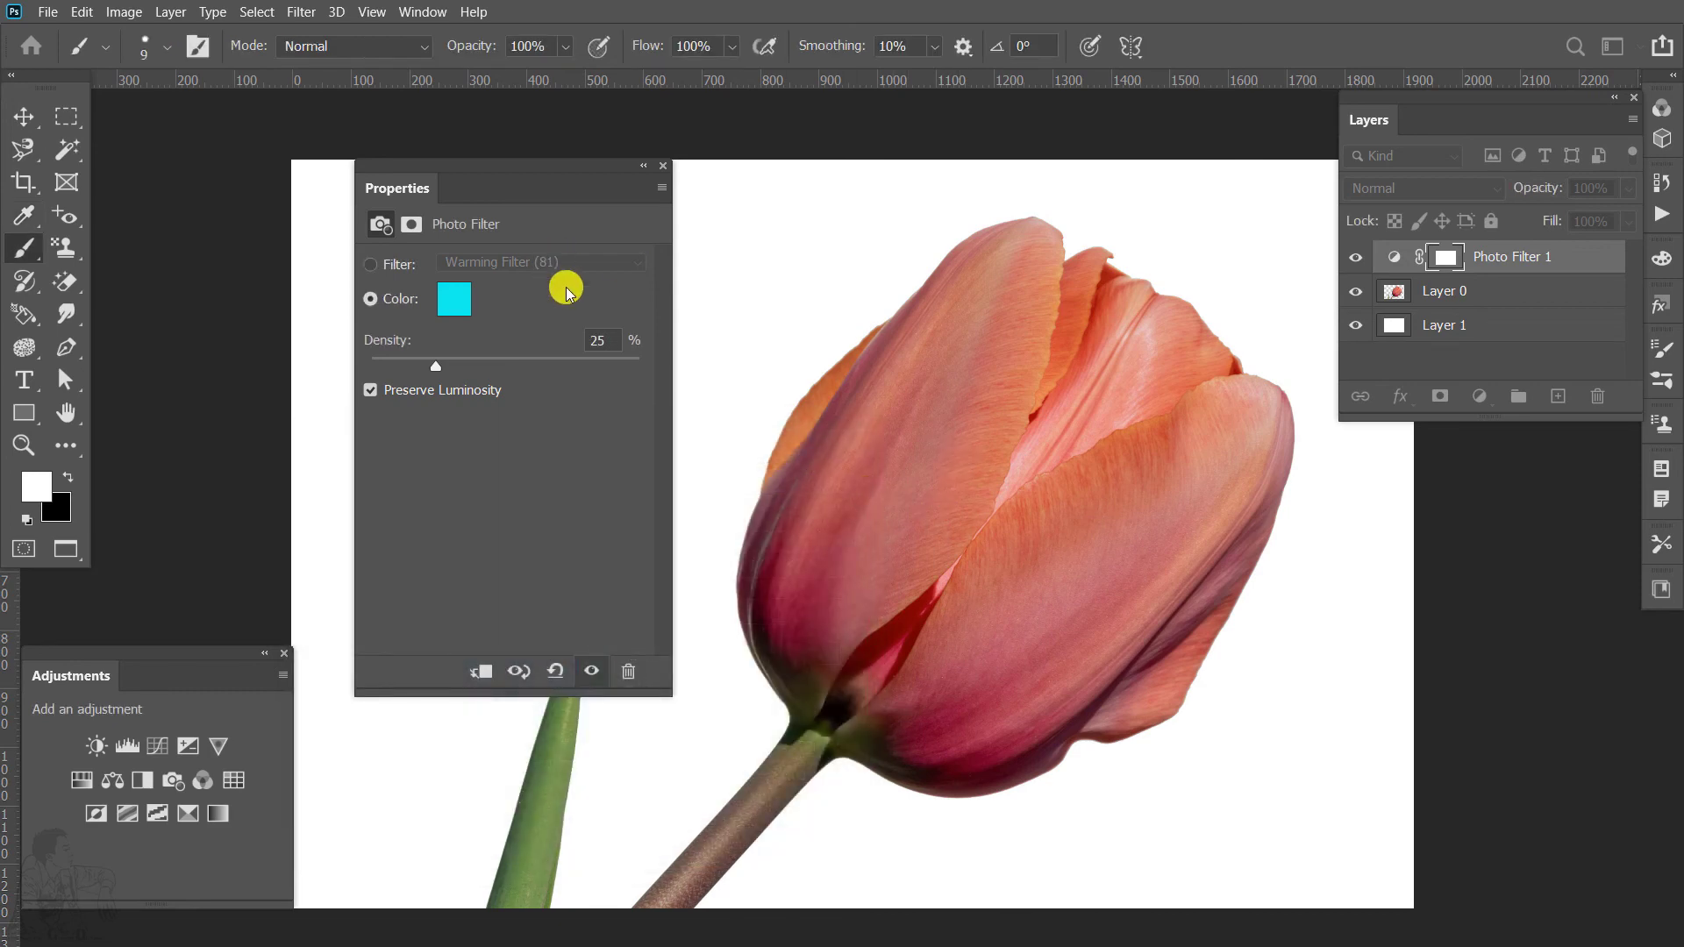
drag(436, 365, 699, 383)
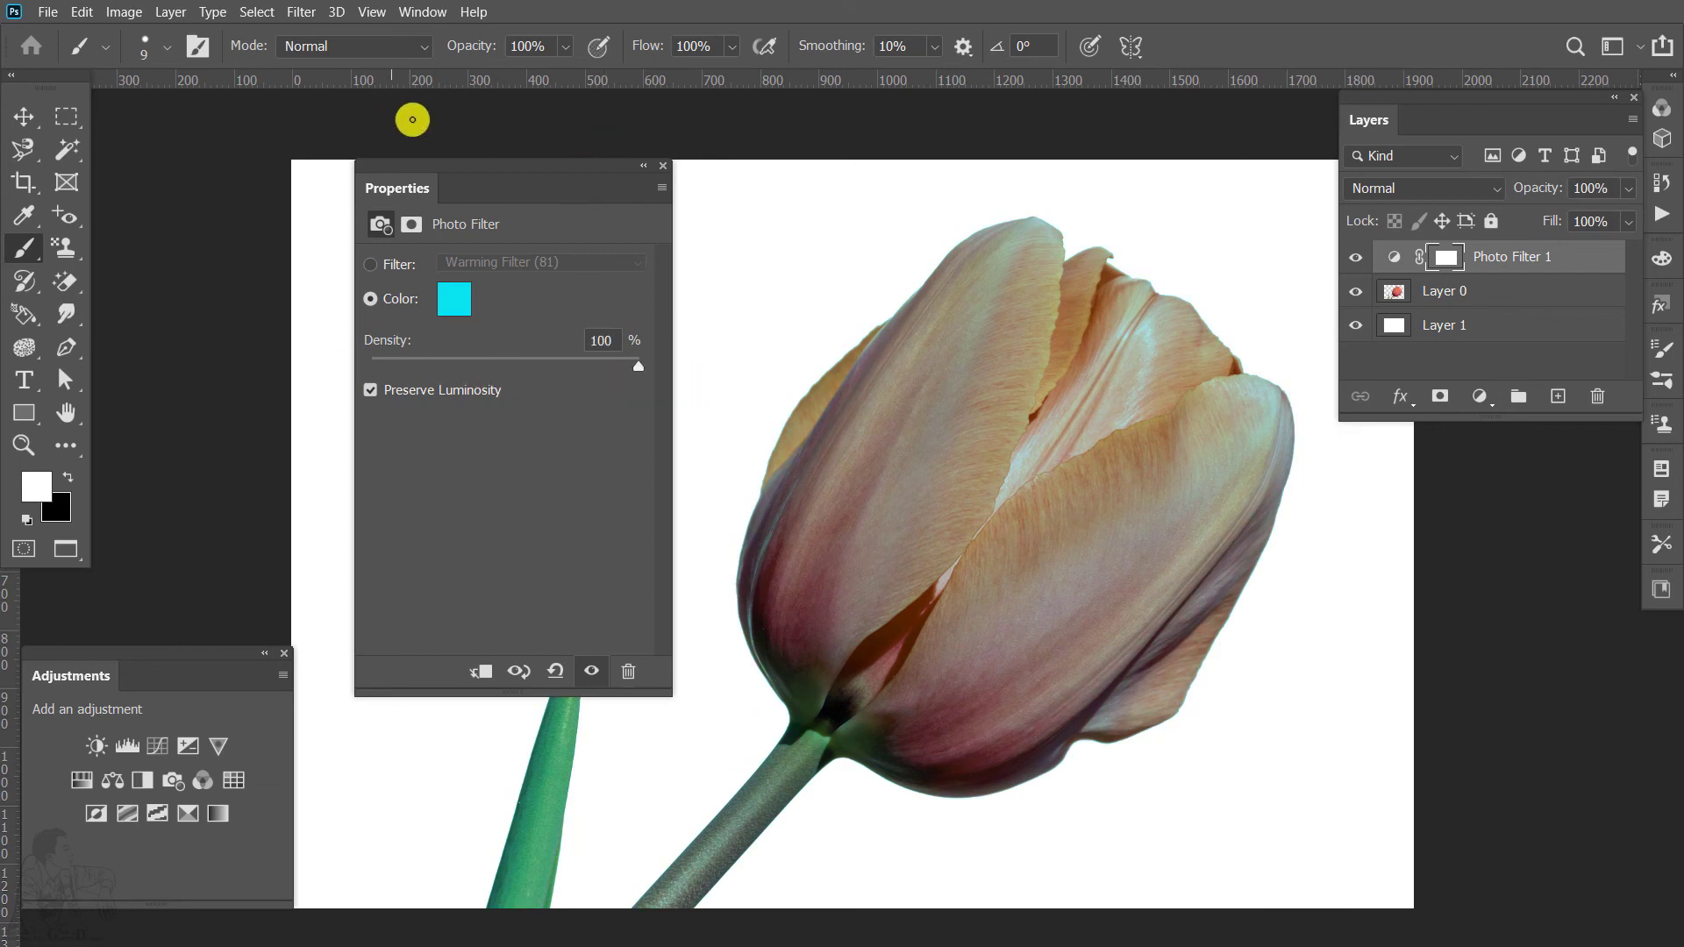
Change the custom filter colour to orange and lower its density from 93%.
drag(561, 166, 412, 136)
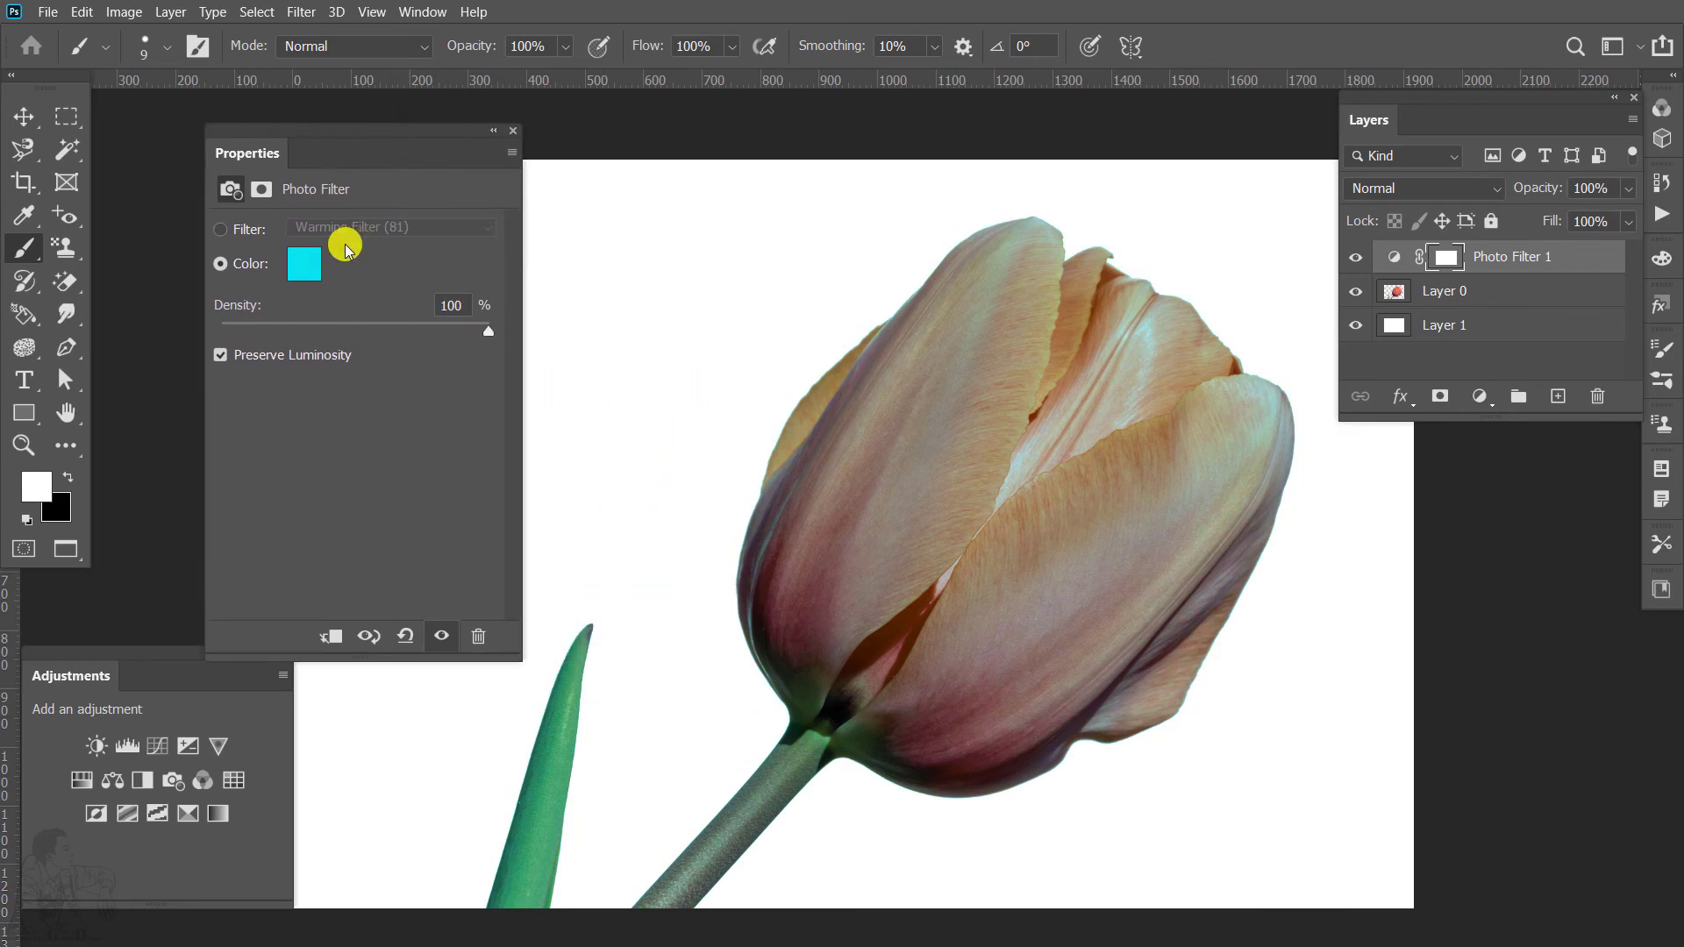
click(299, 263)
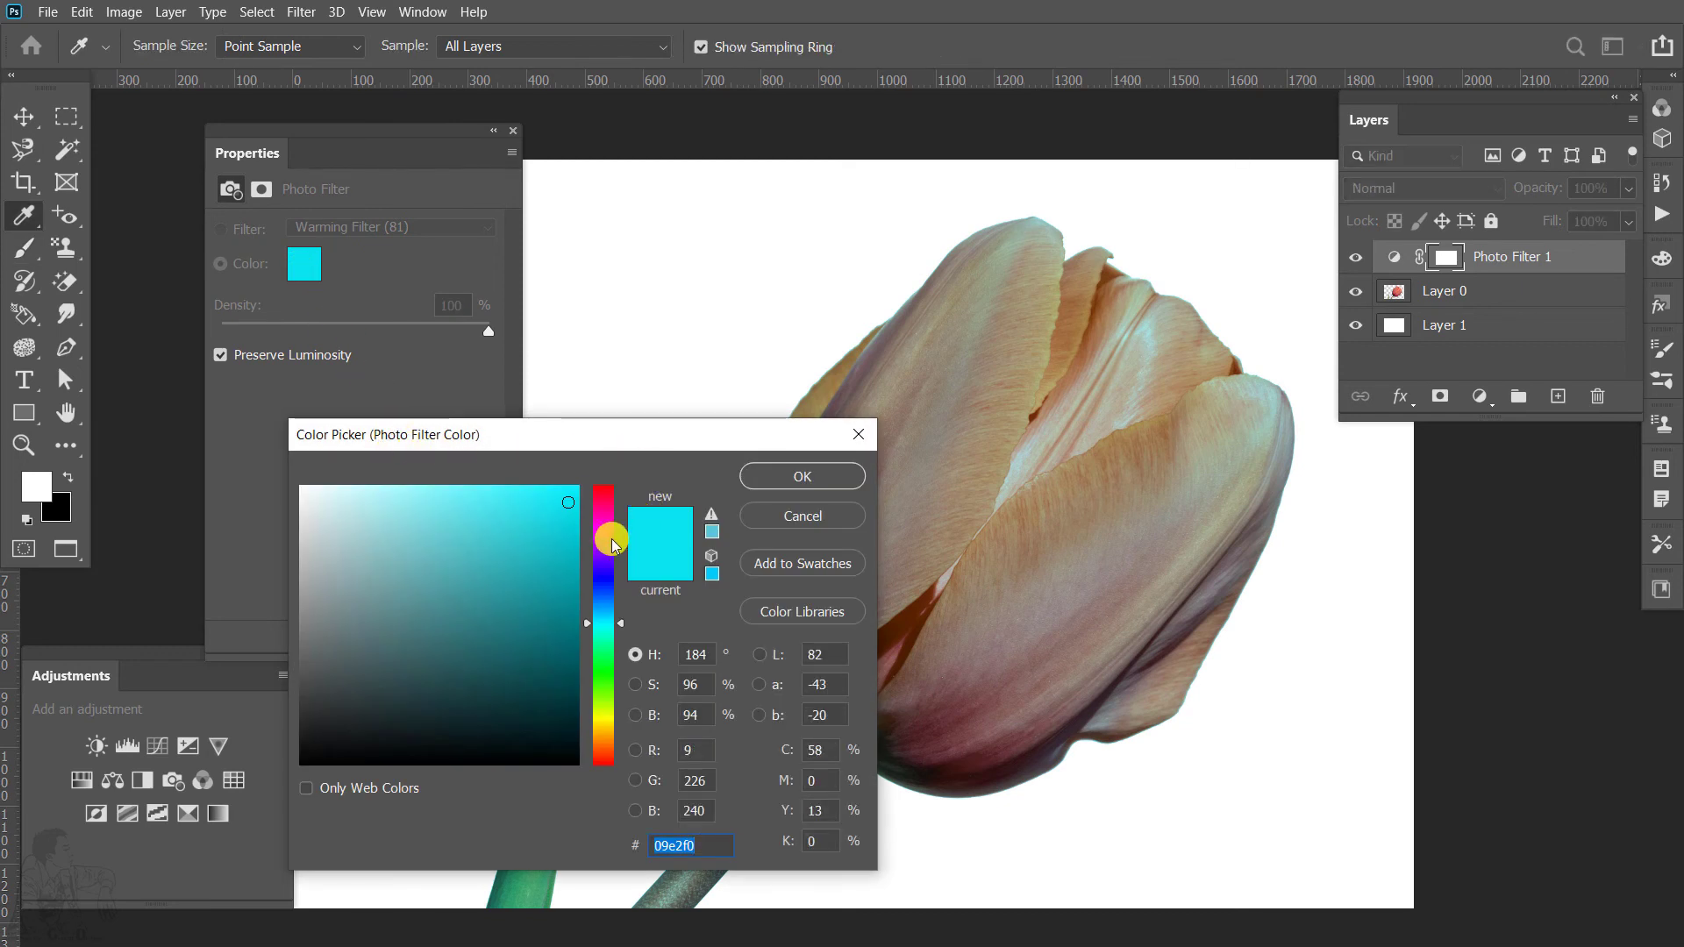
drag(605, 538, 611, 742)
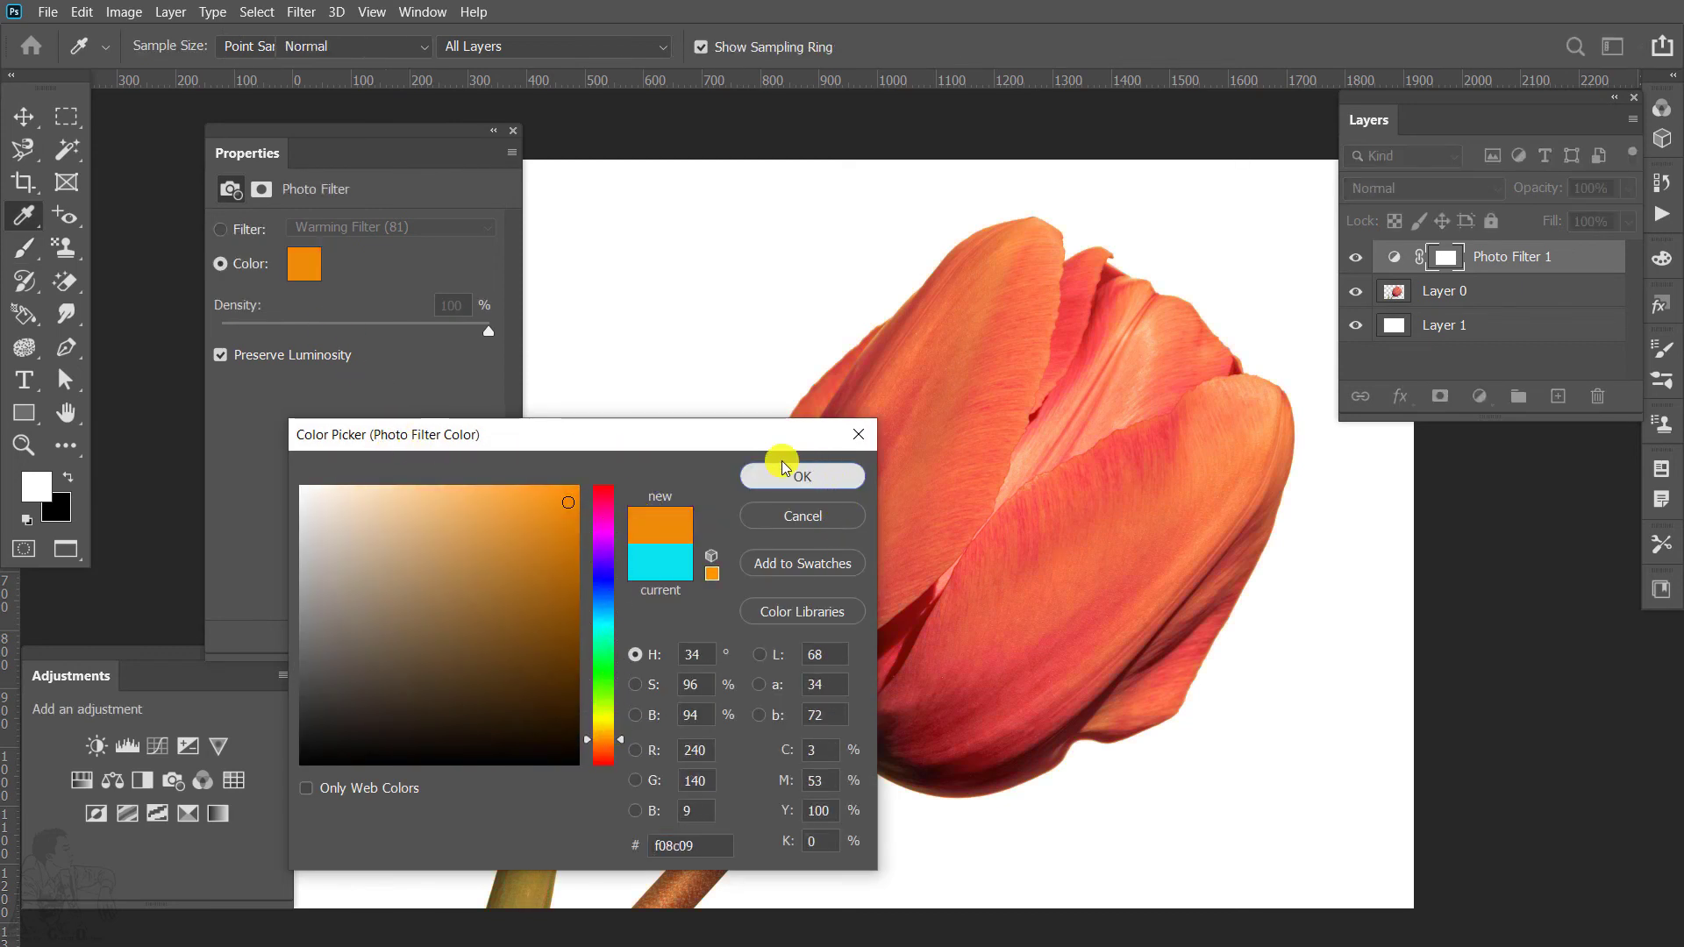
click(803, 478)
drag(489, 331, 294, 329)
click(445, 332)
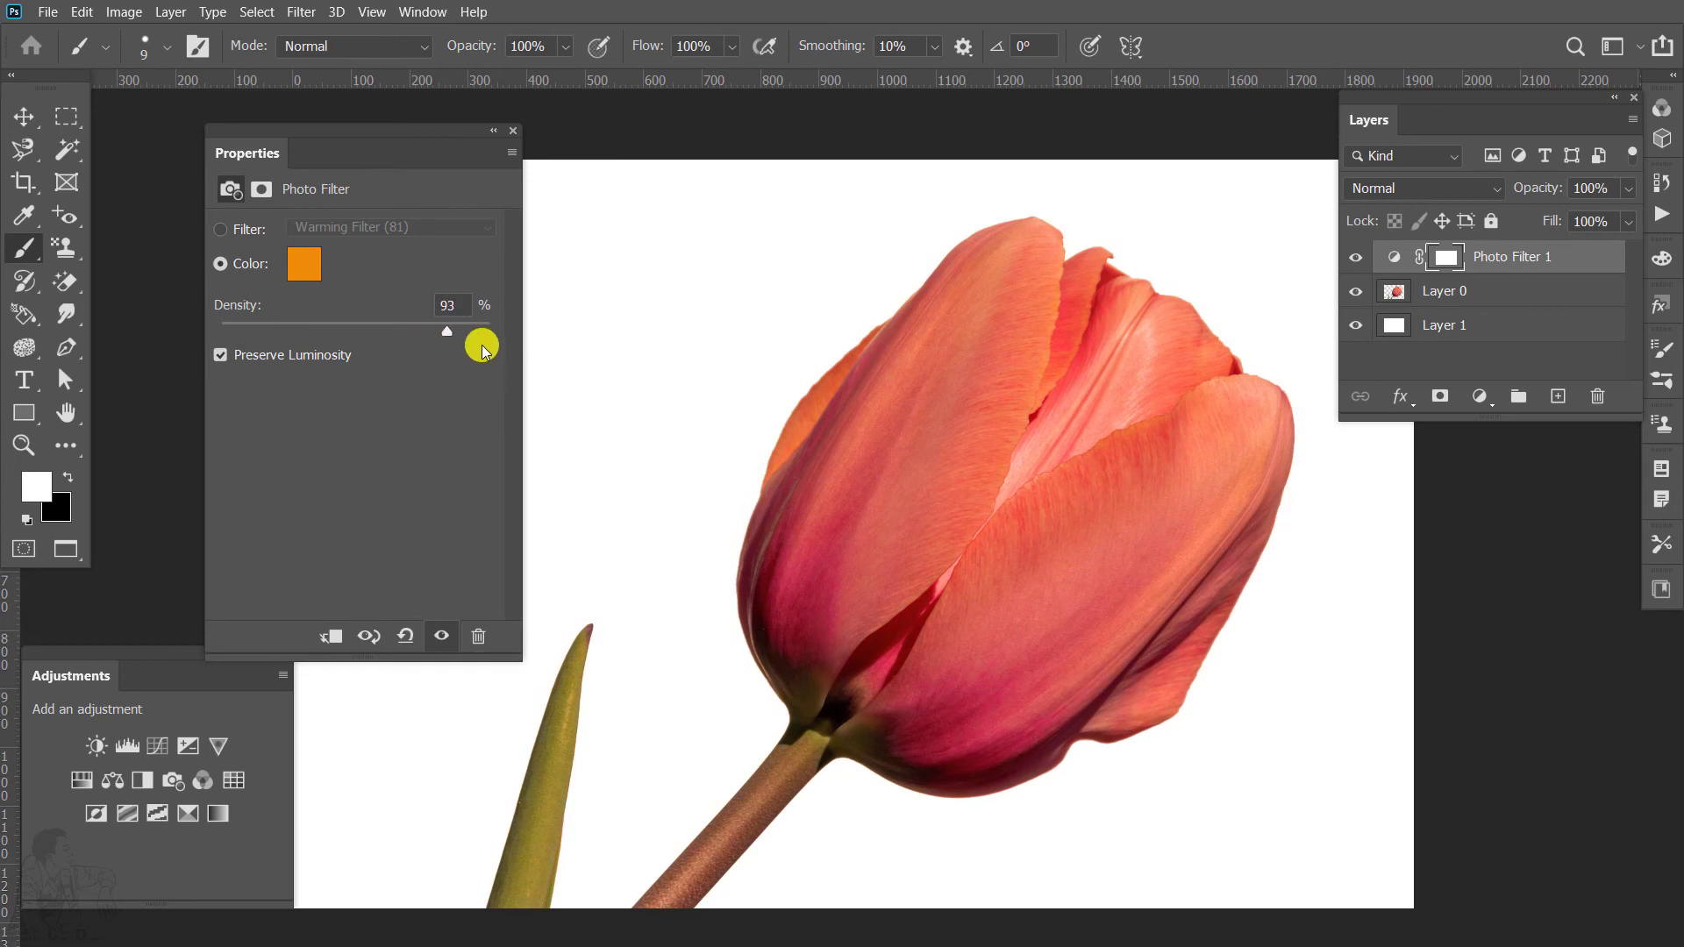
drag(301, 340, 339, 334)
Reselect Warming Filter (81) and uncheck Preserve Luminosity so the whole image is tinted.
click(243, 230)
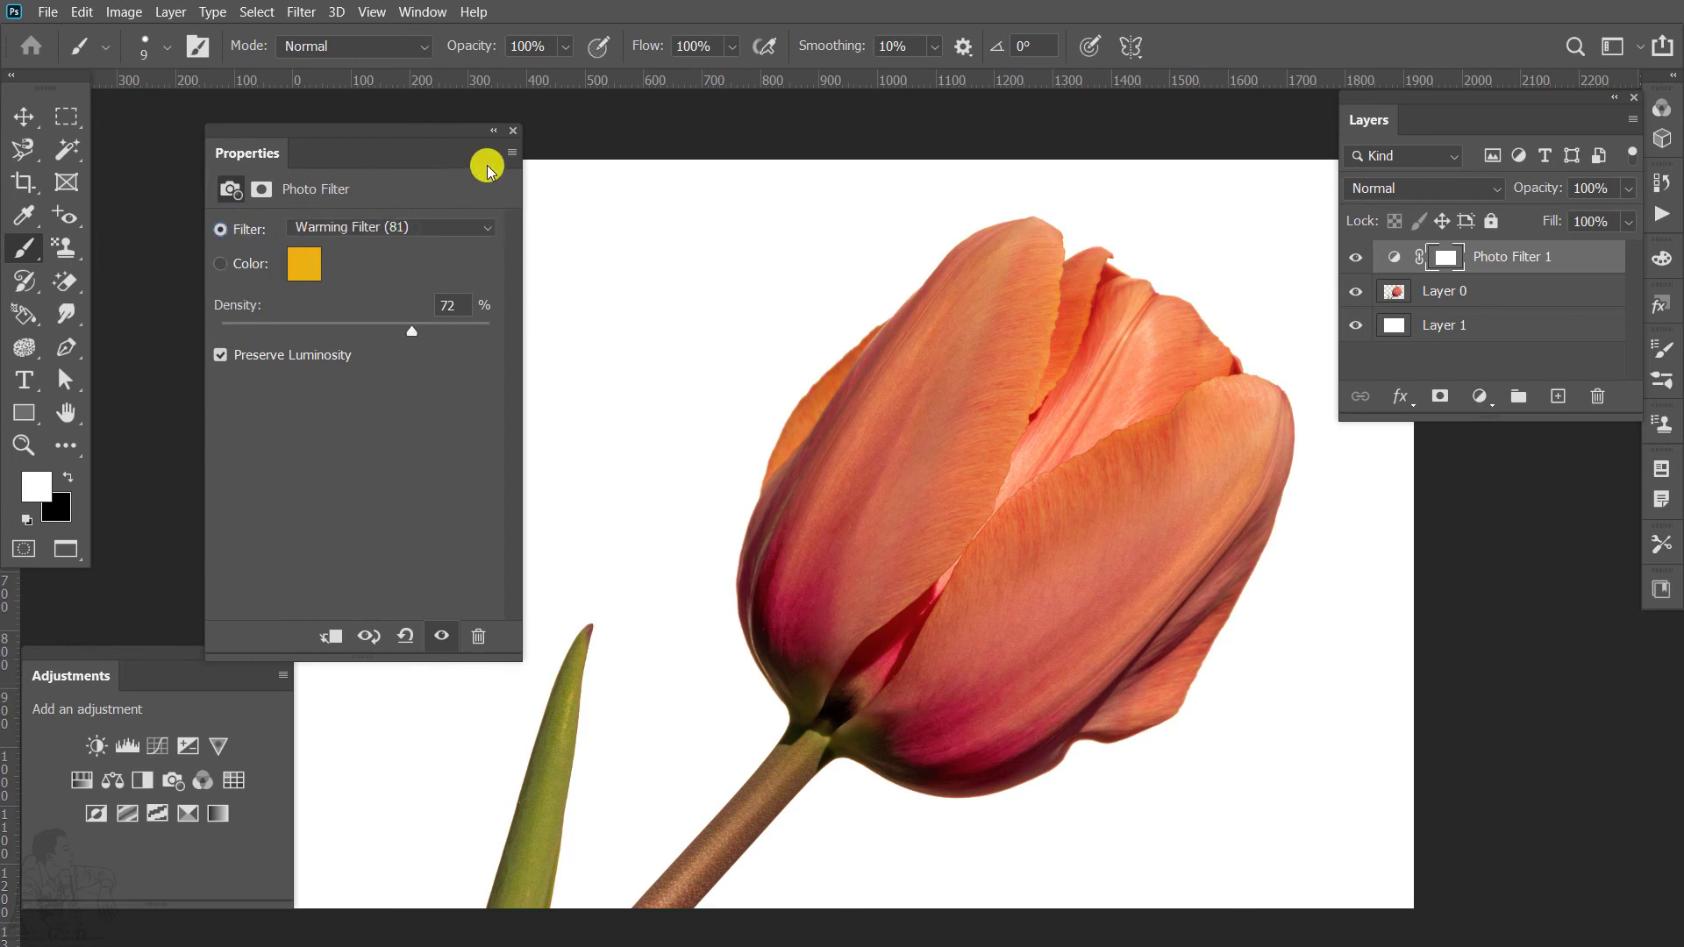
click(510, 153)
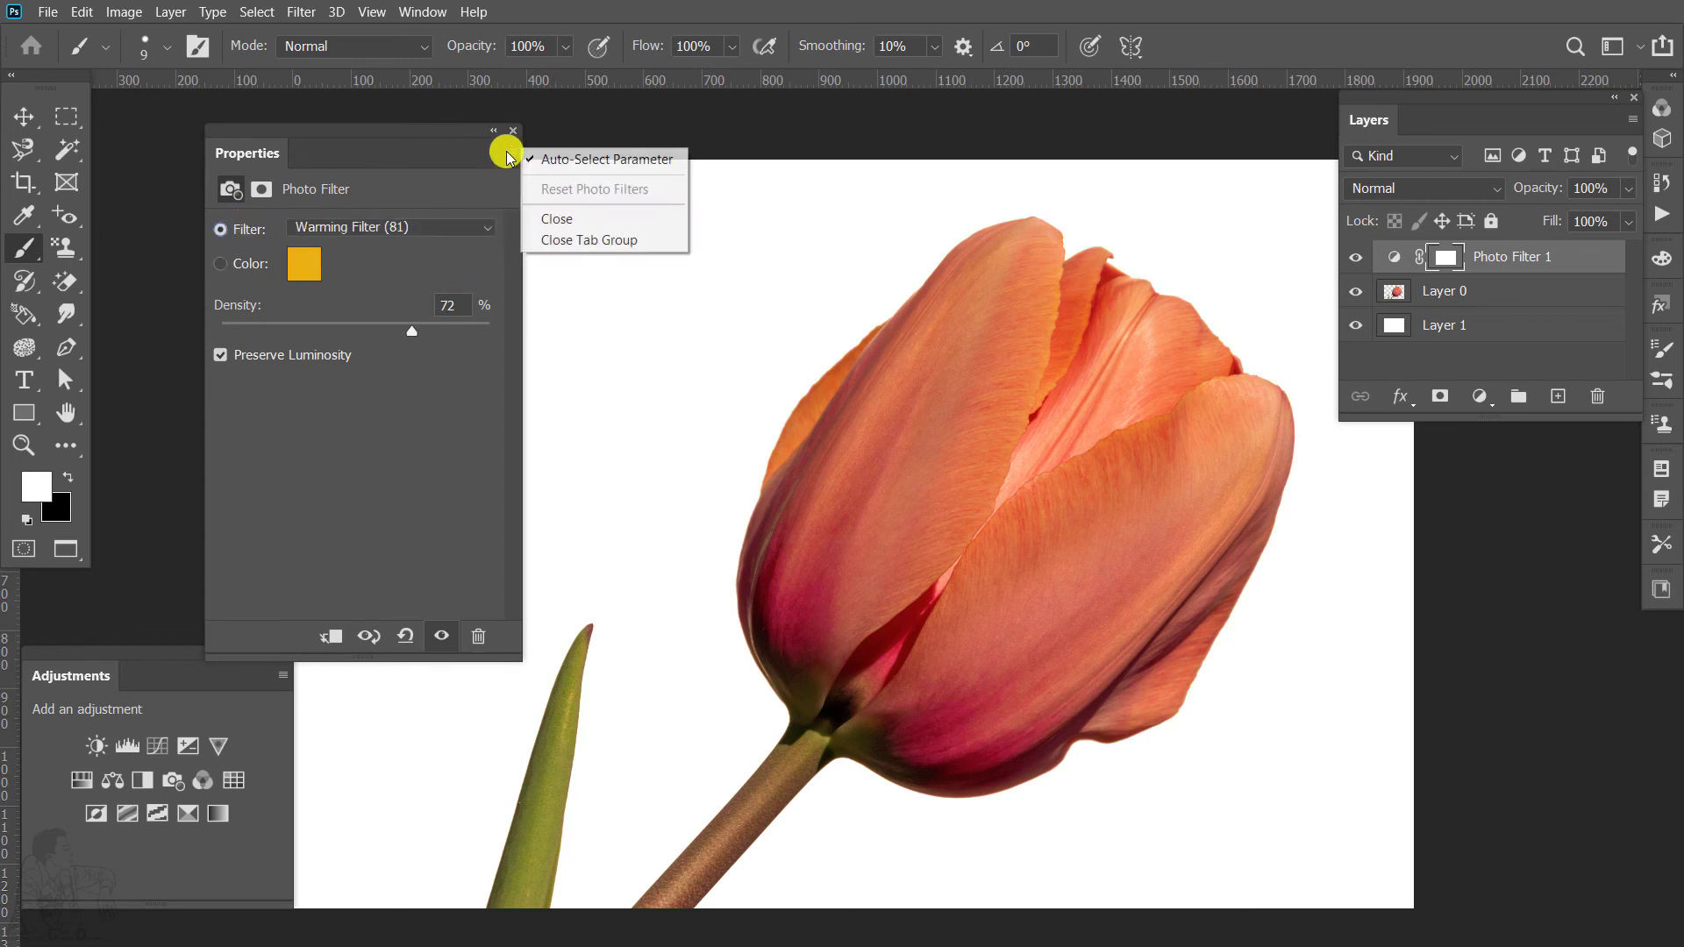
click(387, 153)
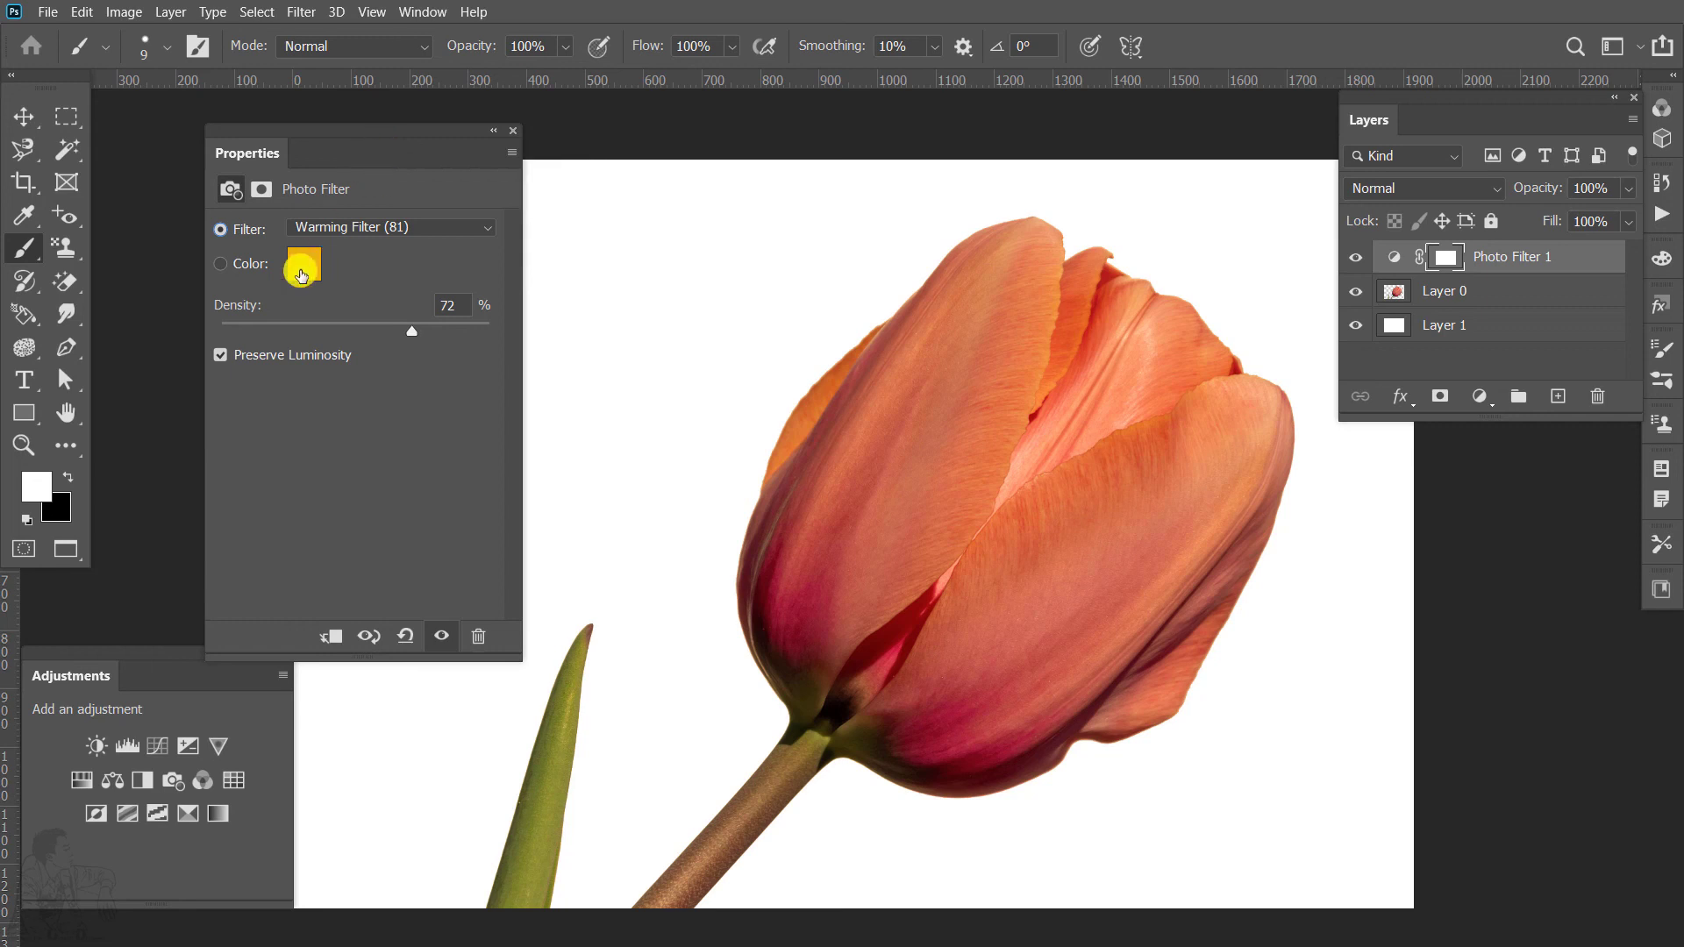
click(220, 356)
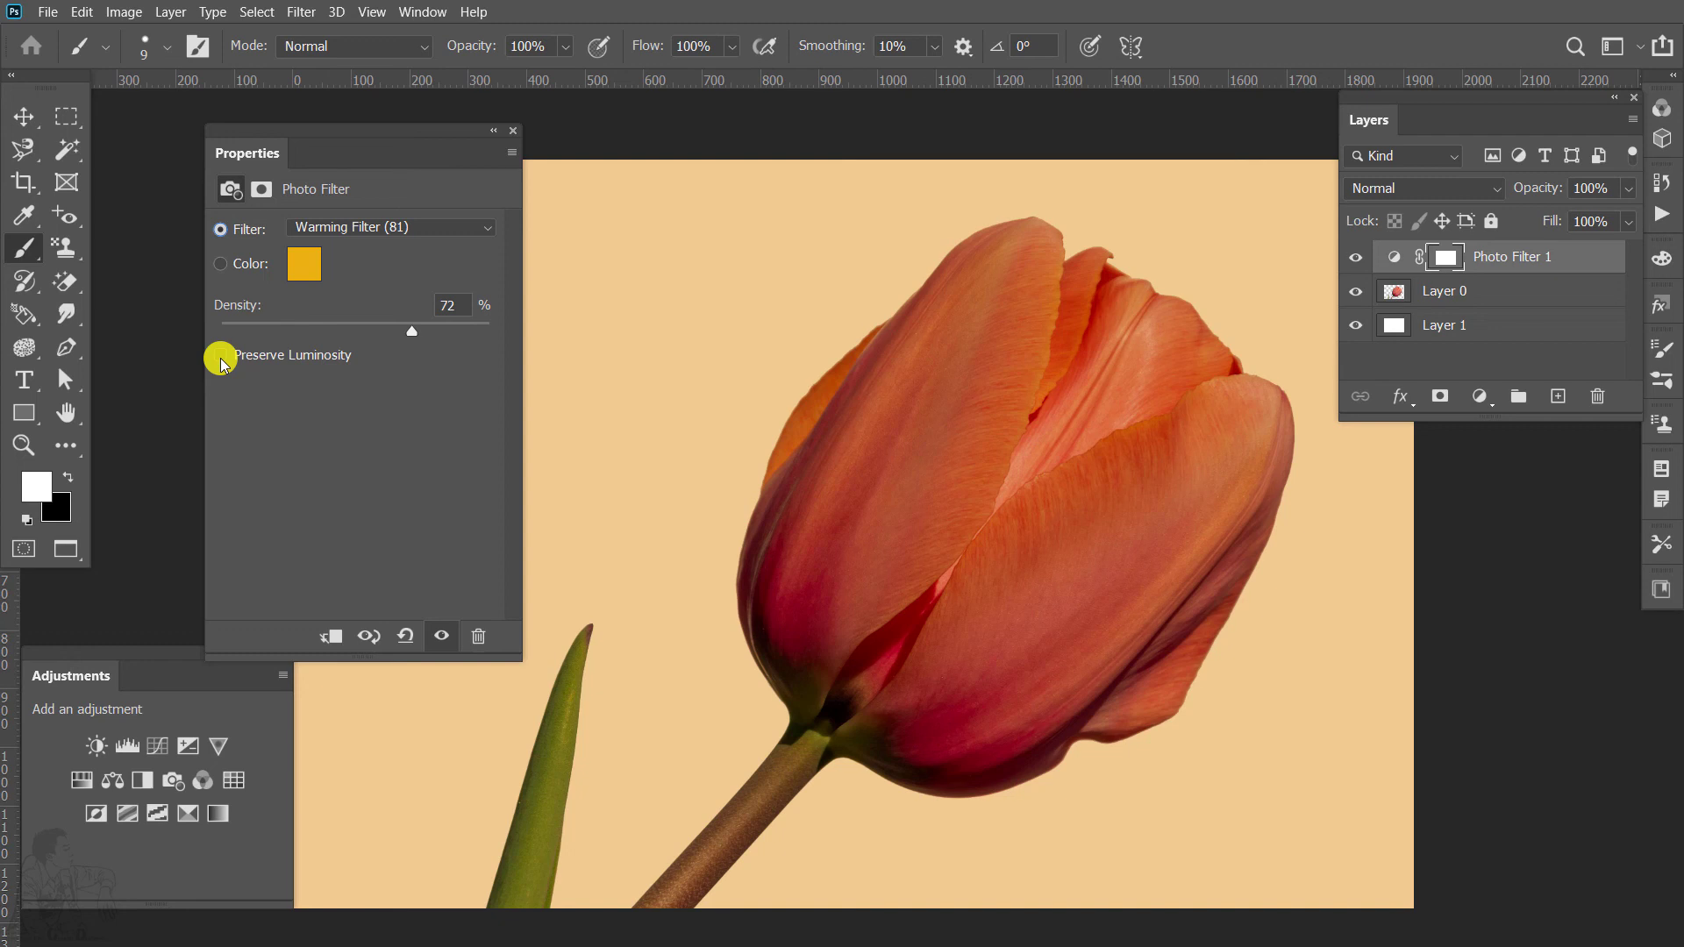
Compare Preserve Luminosity and densities (59%, 48%, 52%), then reset to Warming Filter (85) at 25%.
click(220, 357)
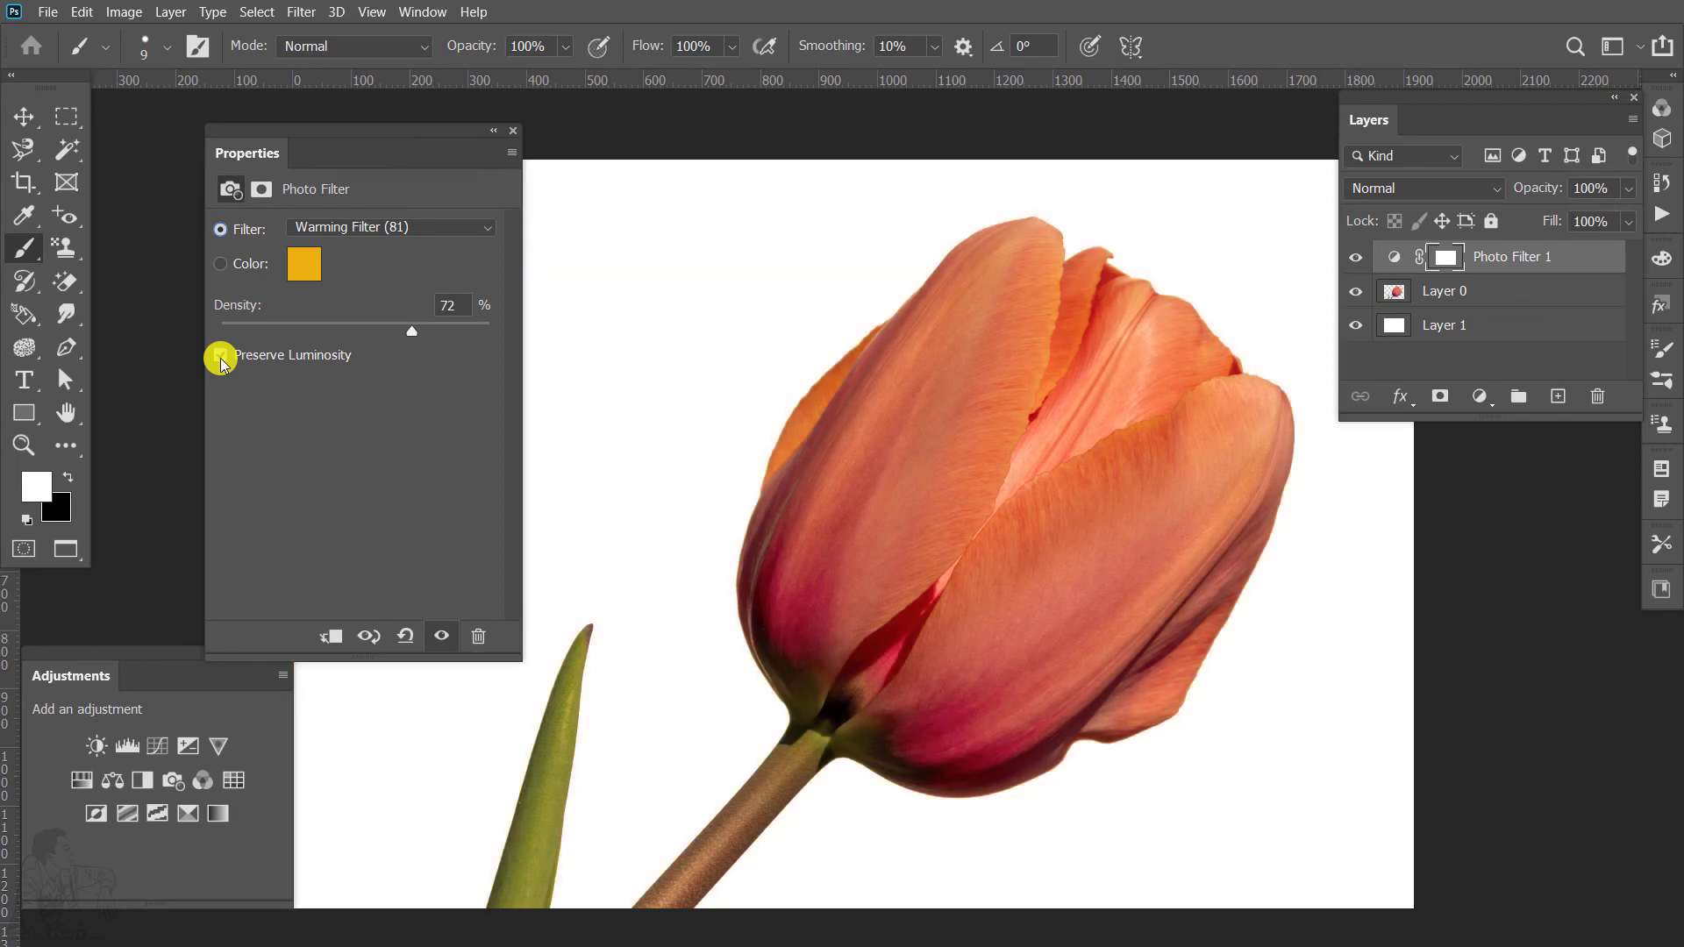
click(221, 356)
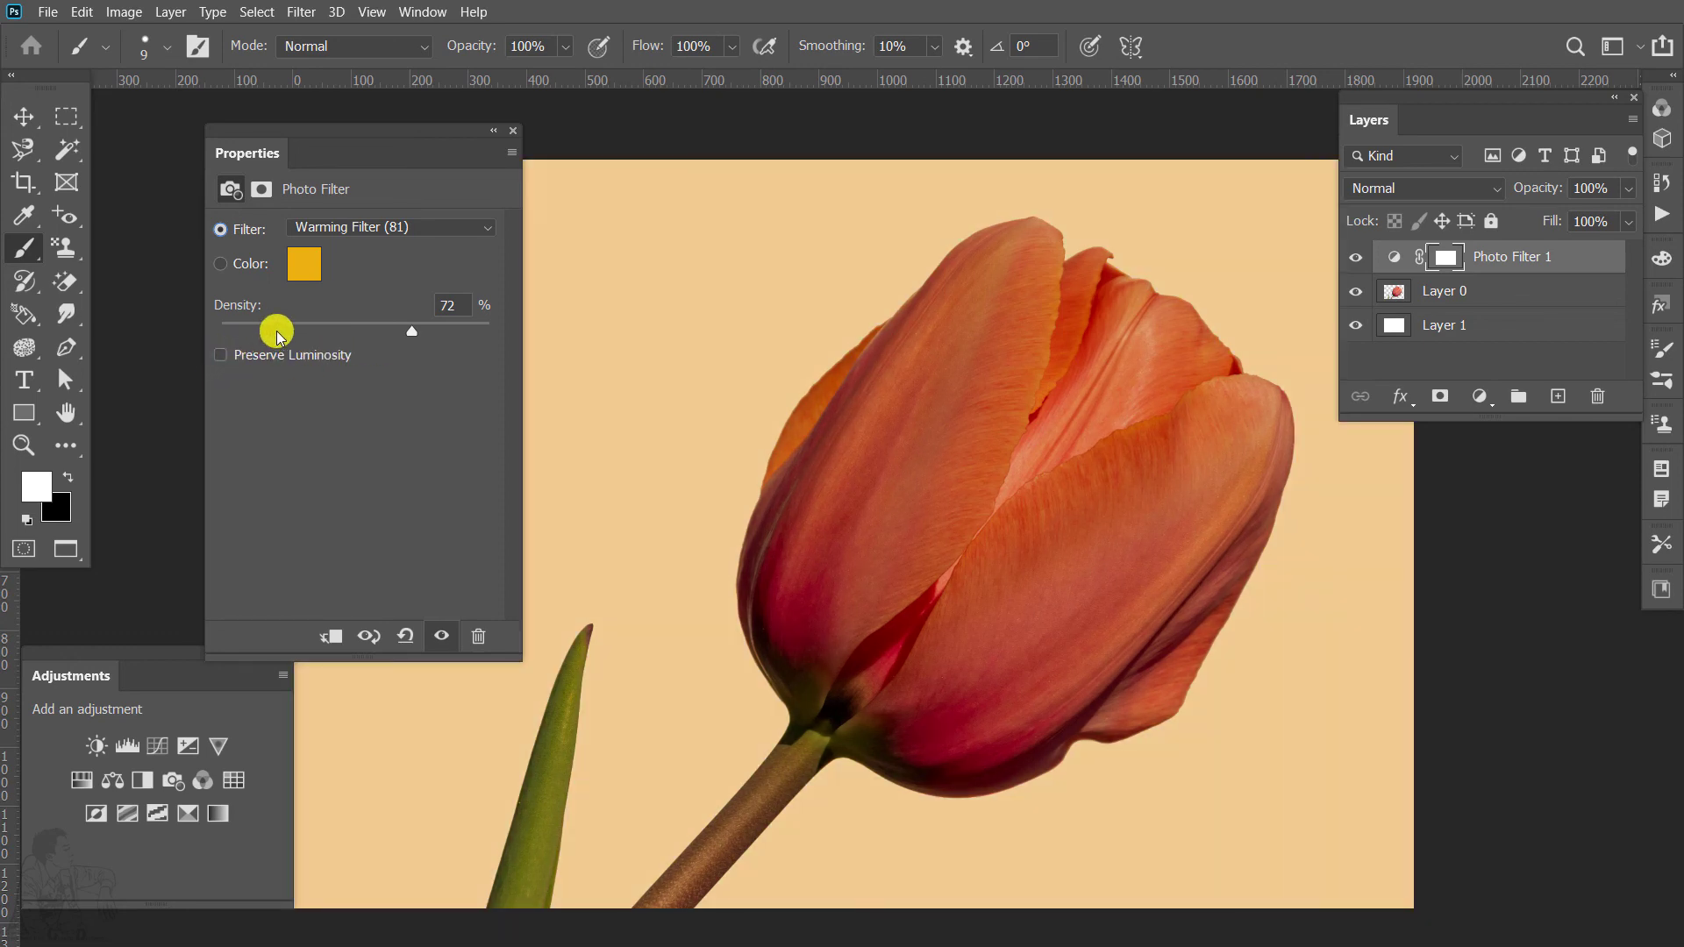
drag(411, 330, 226, 339)
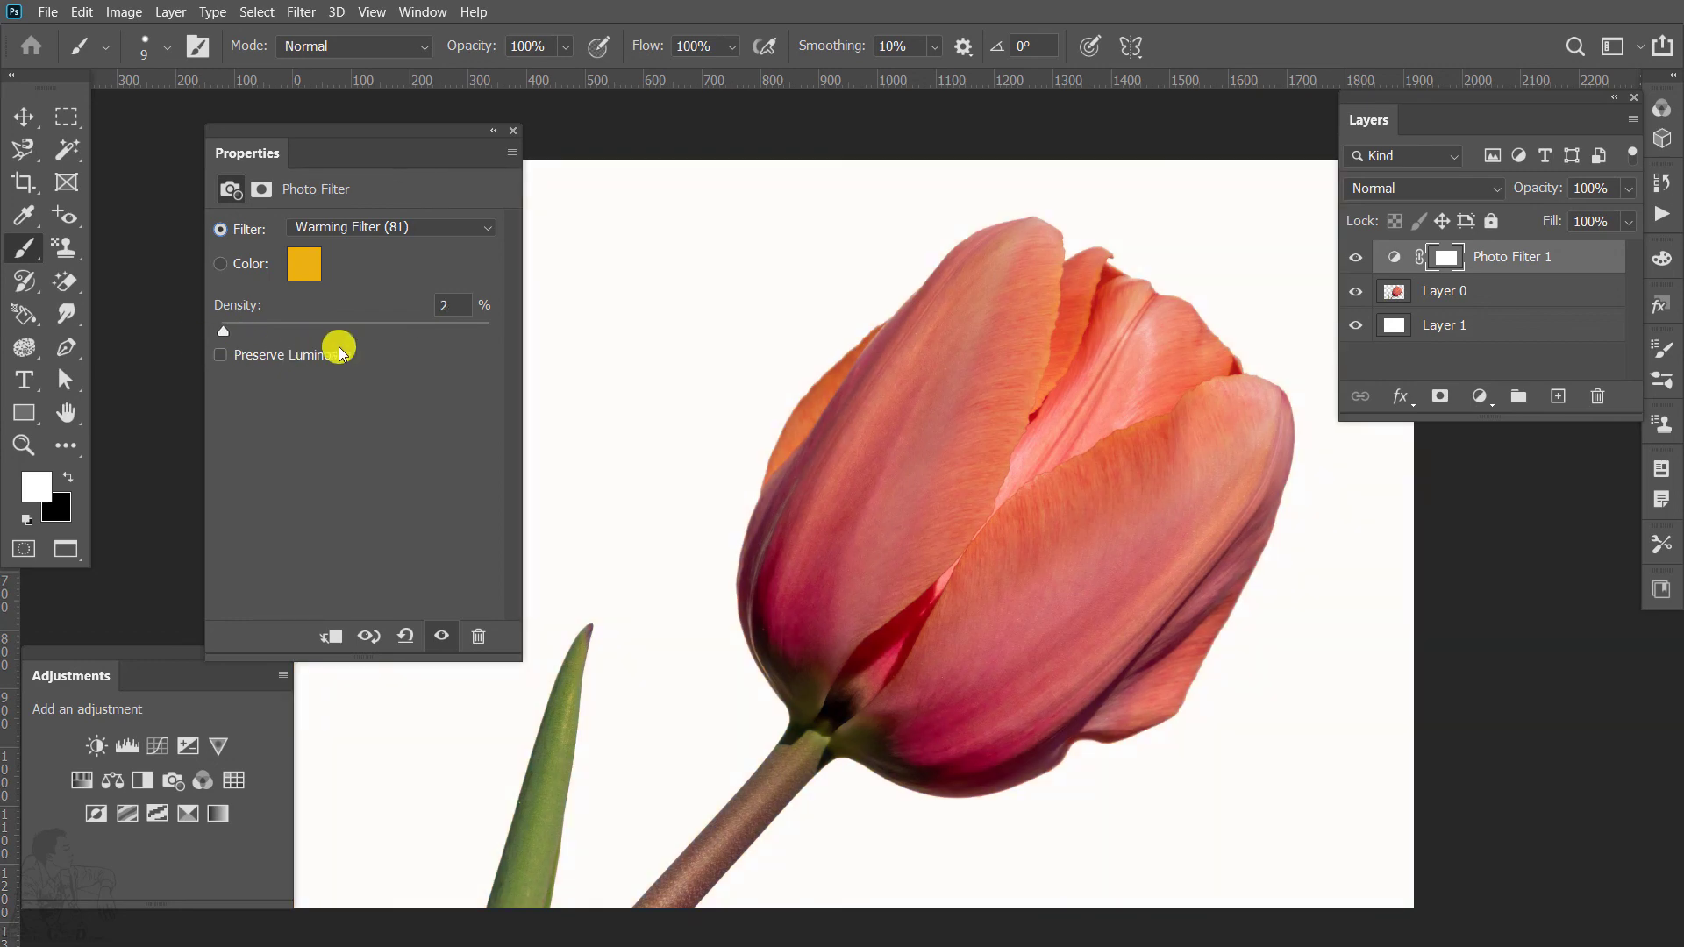
drag(342, 352, 263, 338)
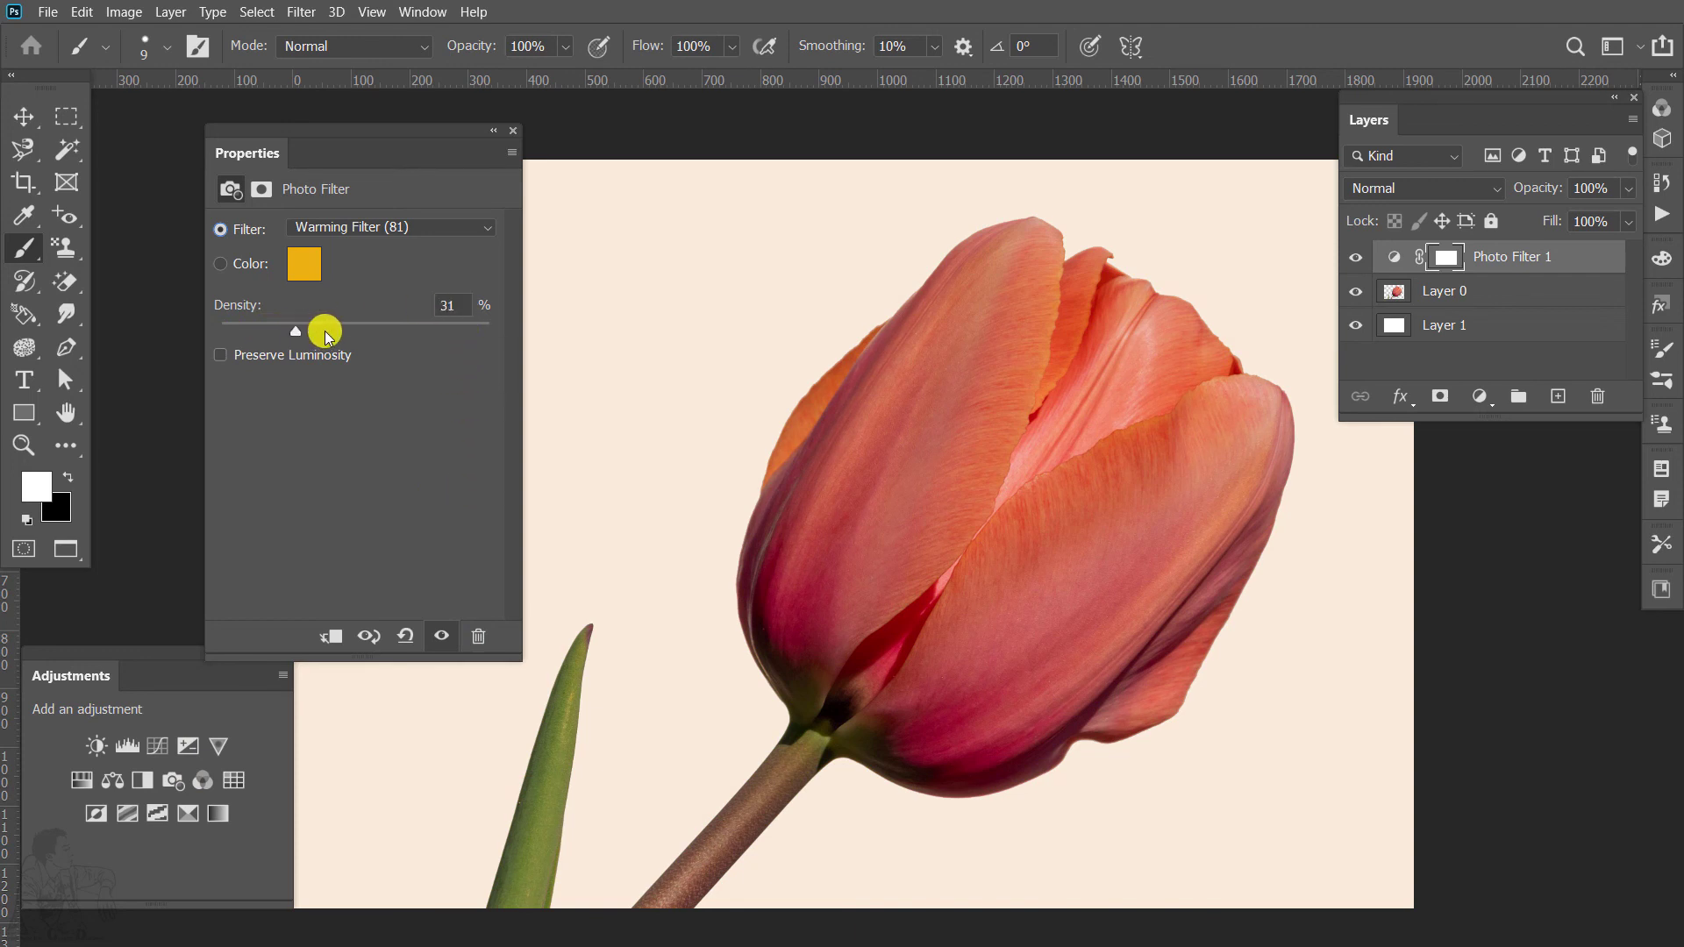
drag(324, 329, 360, 333)
click(144, 781)
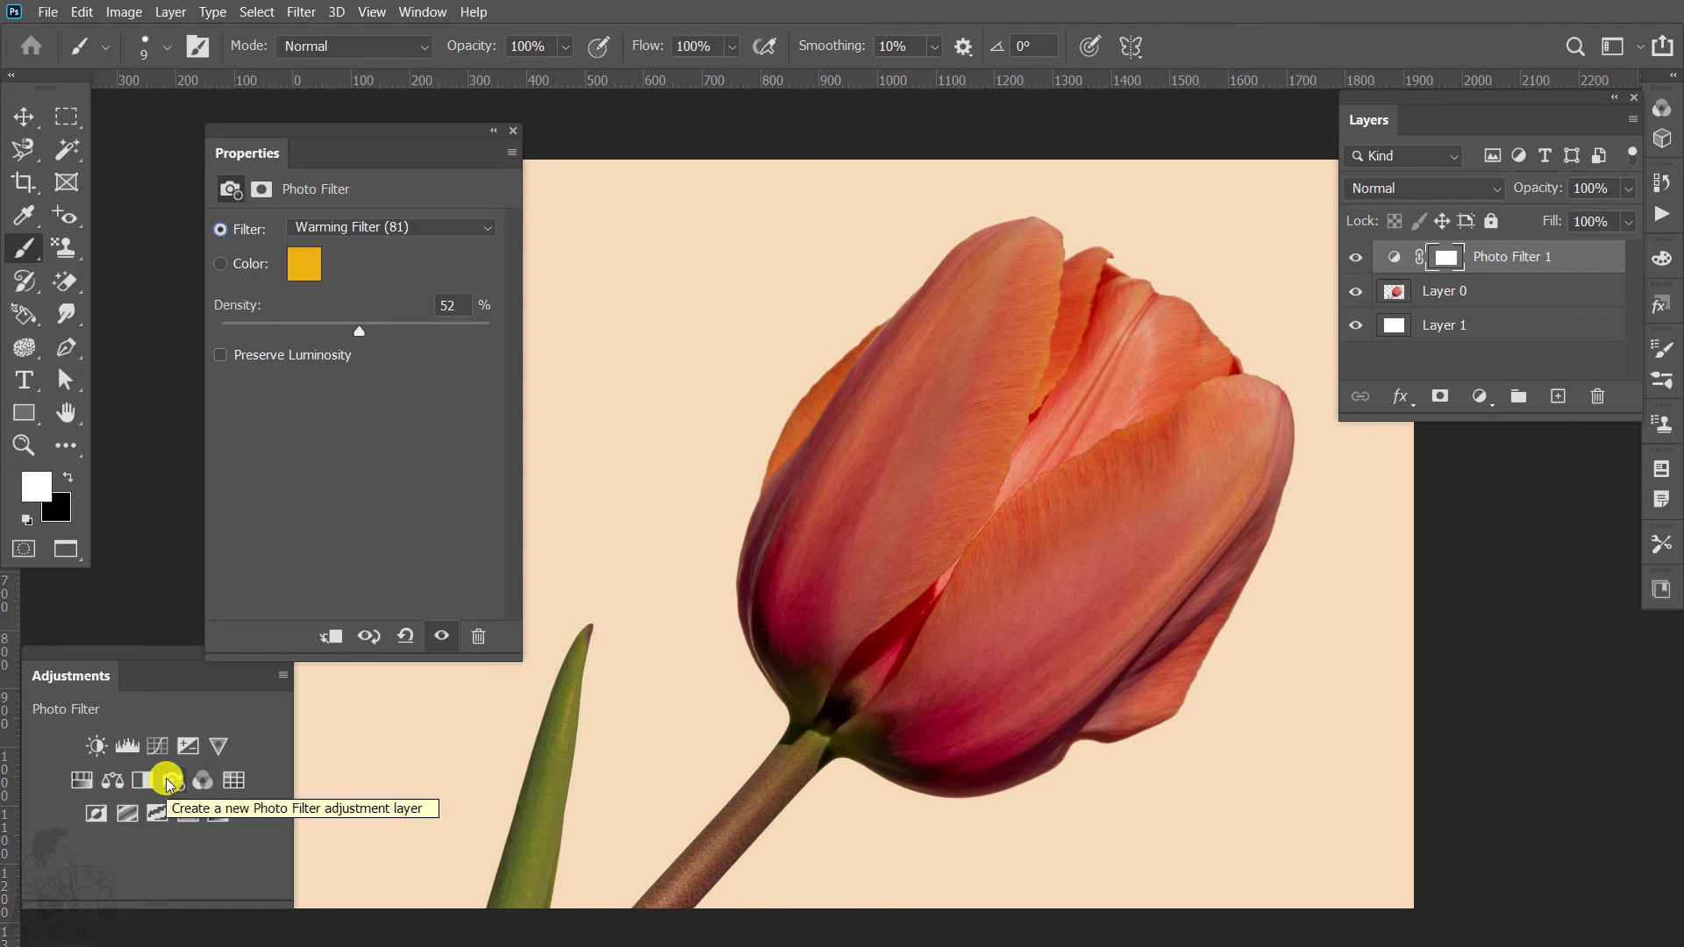
click(405, 636)
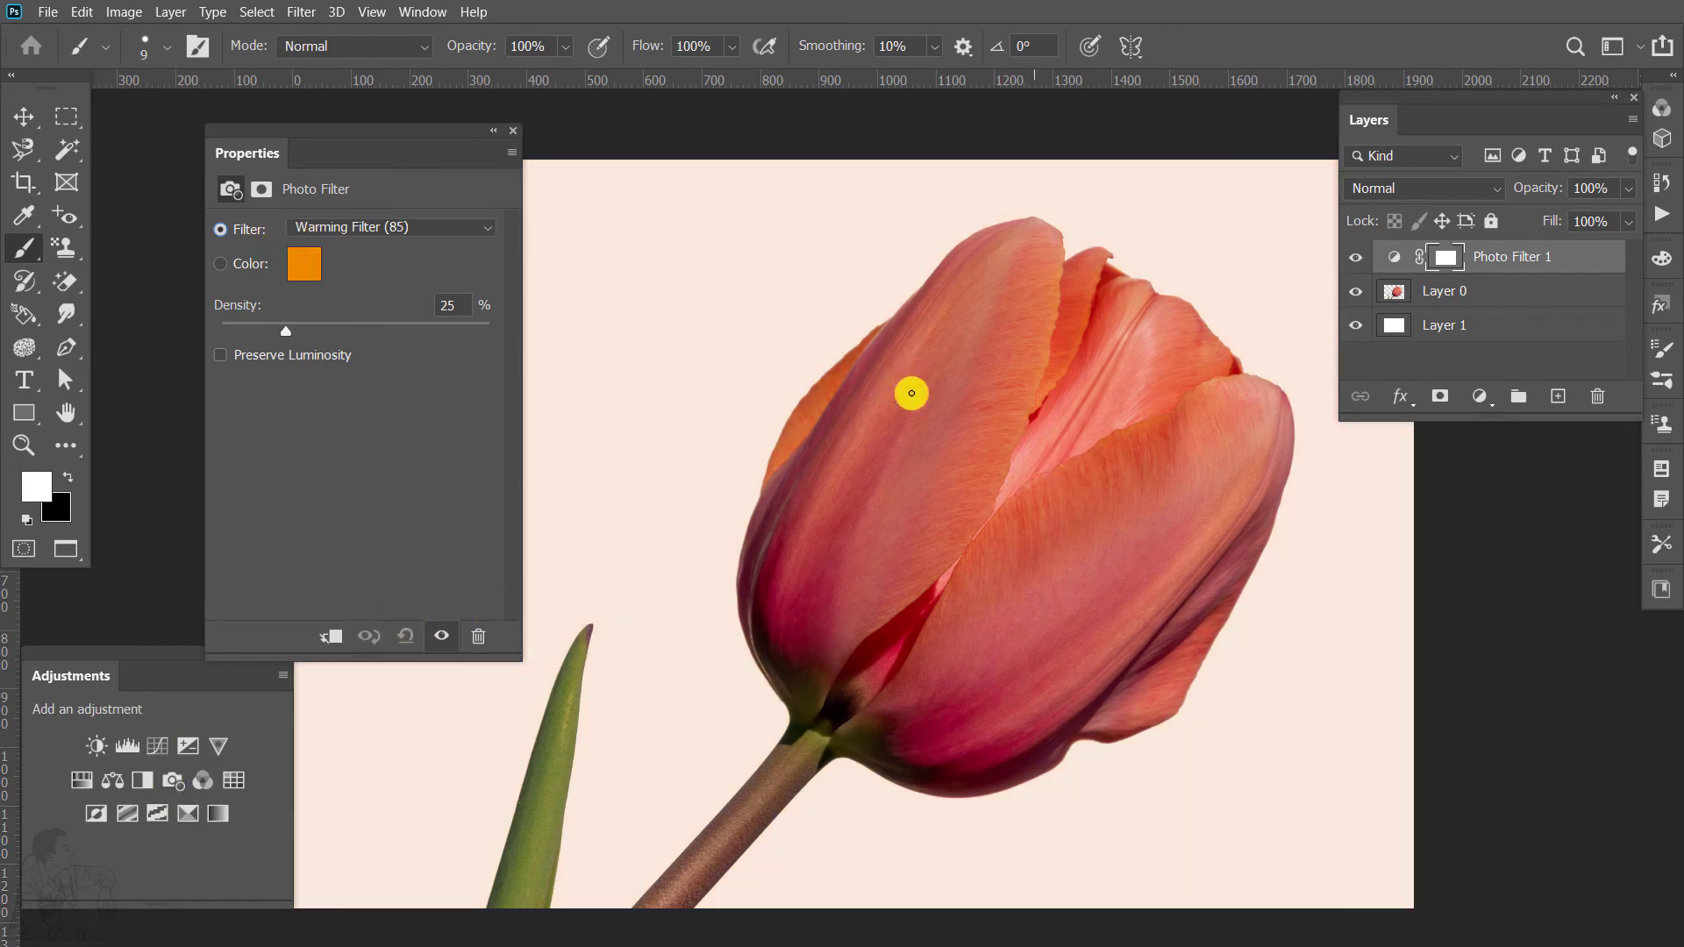